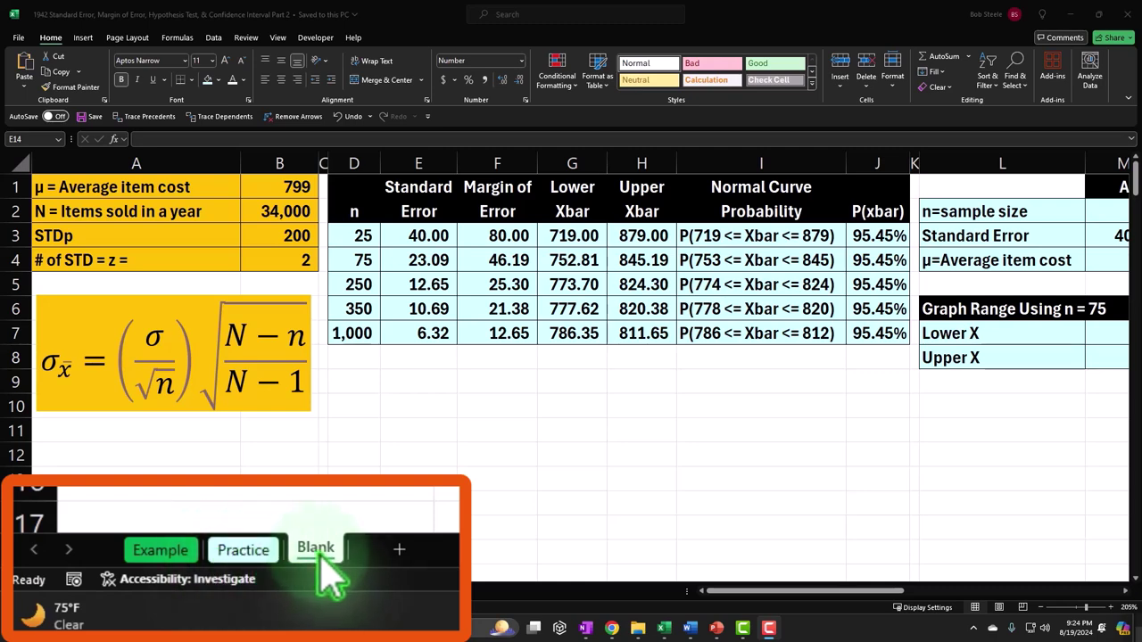
pyautogui.click(397, 493)
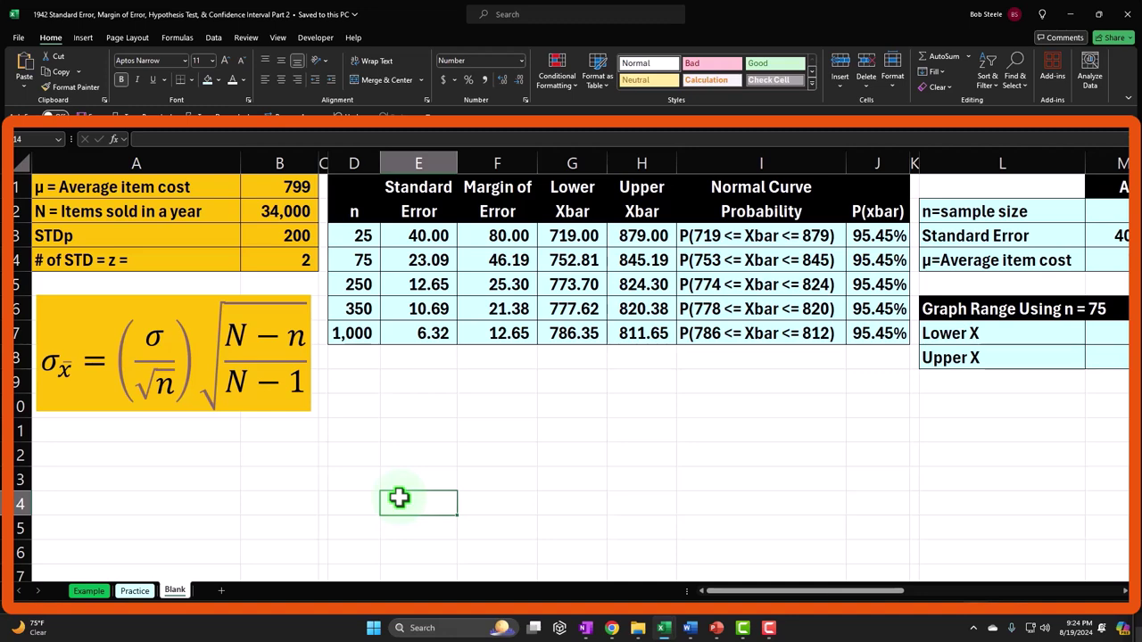
pyautogui.click(413, 451)
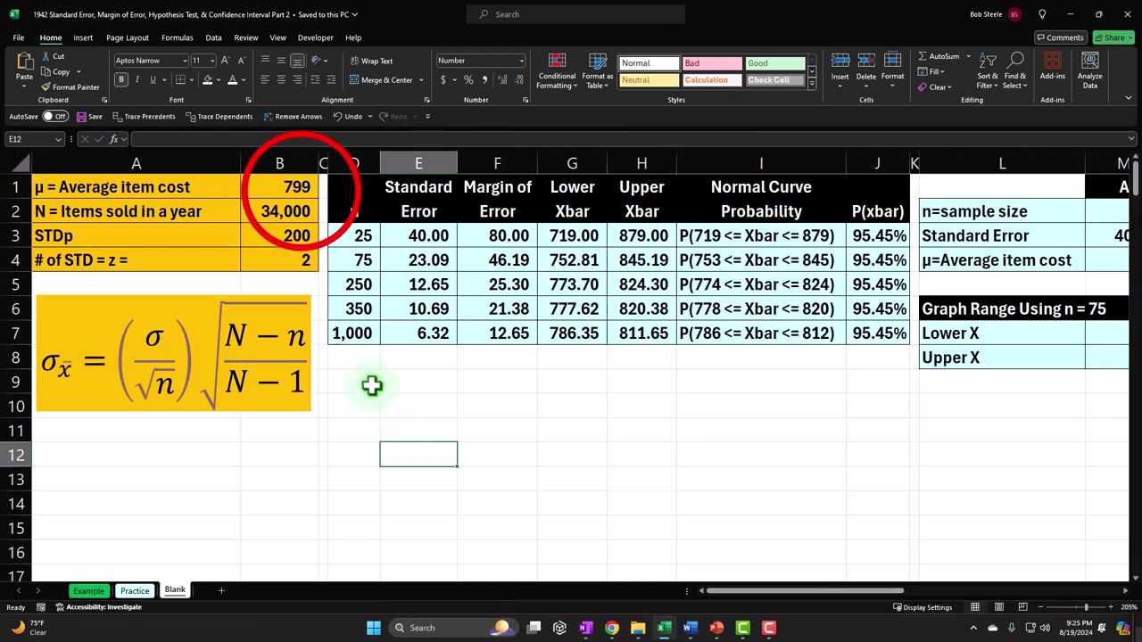
# - Review the average item cost, items sold, population standard deviation and z inputs in B1:B4 of the Blank sheet
pyautogui.click(304, 188)
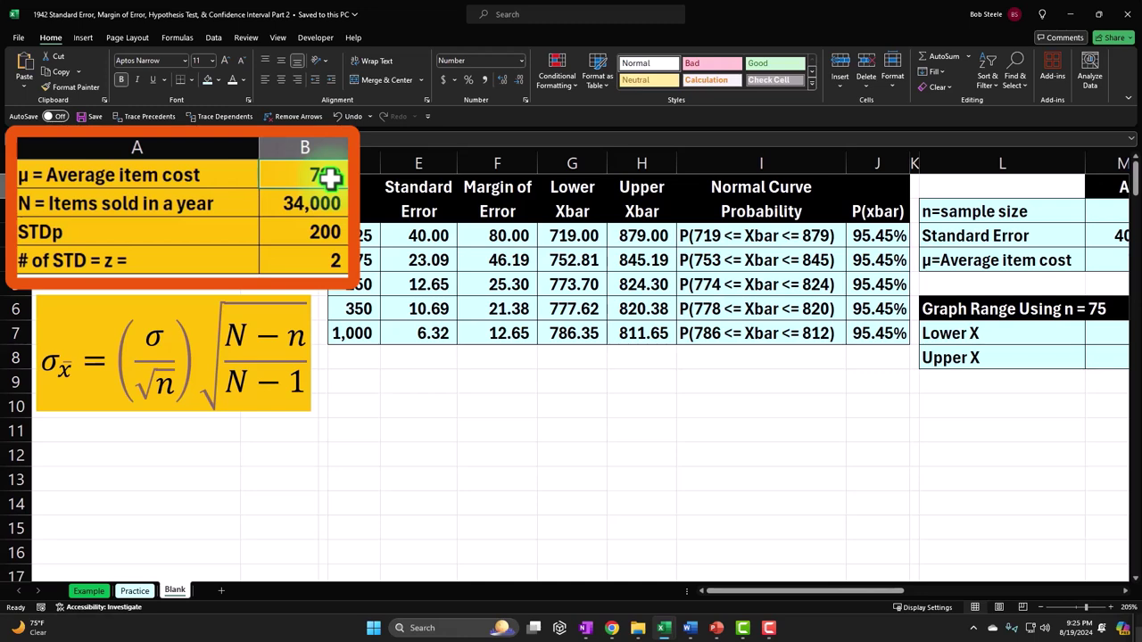
pyautogui.click(324, 206)
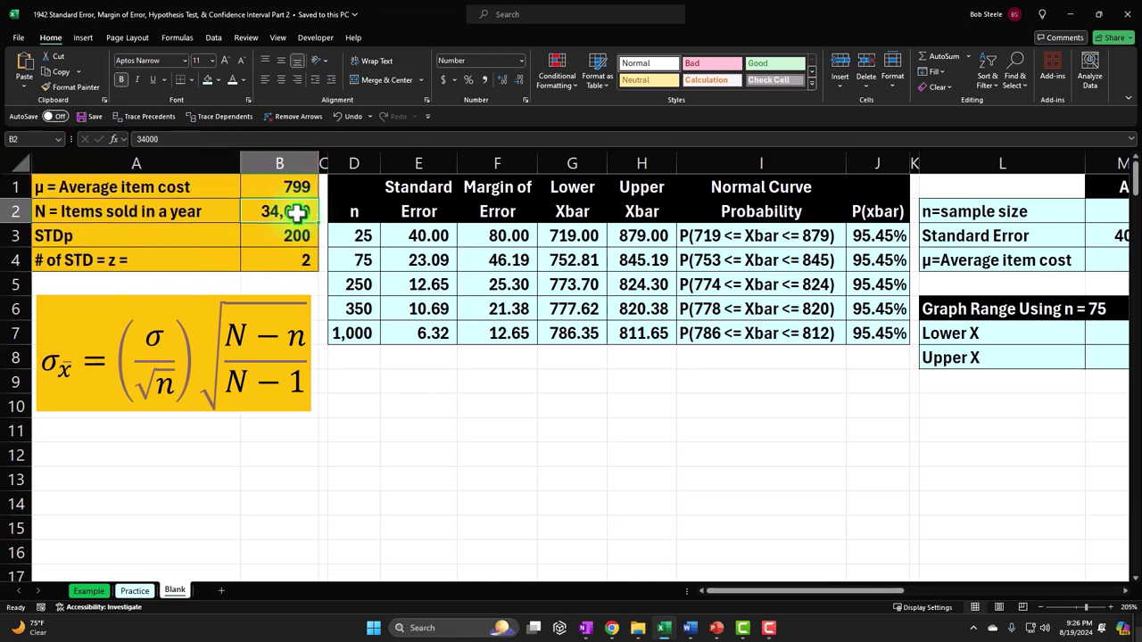
pyautogui.click(344, 234)
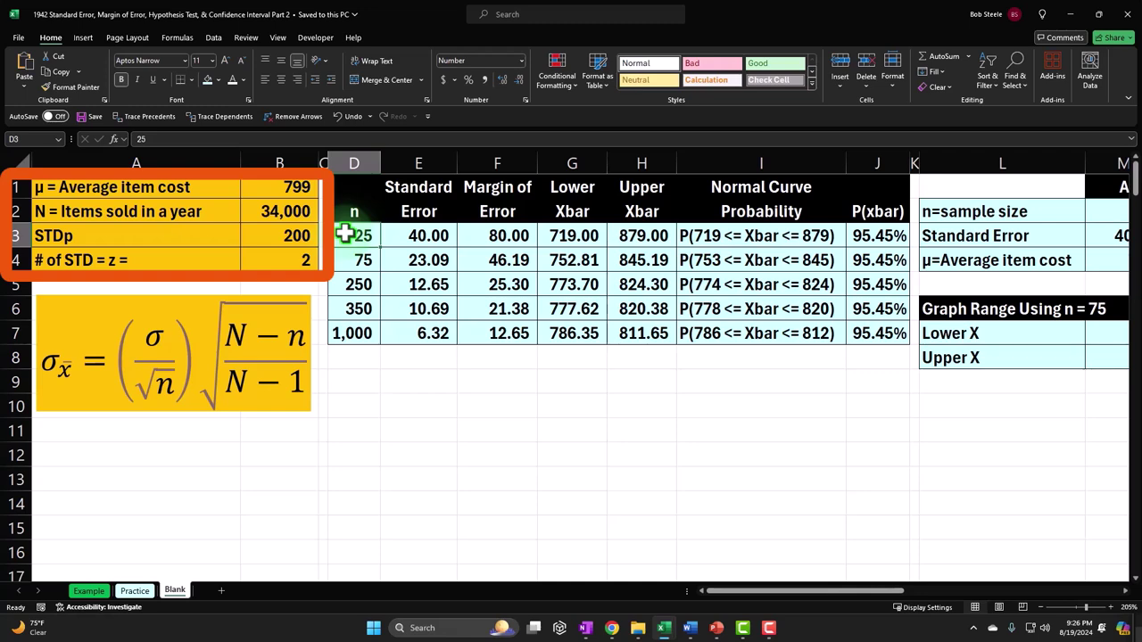
pyautogui.click(187, 414)
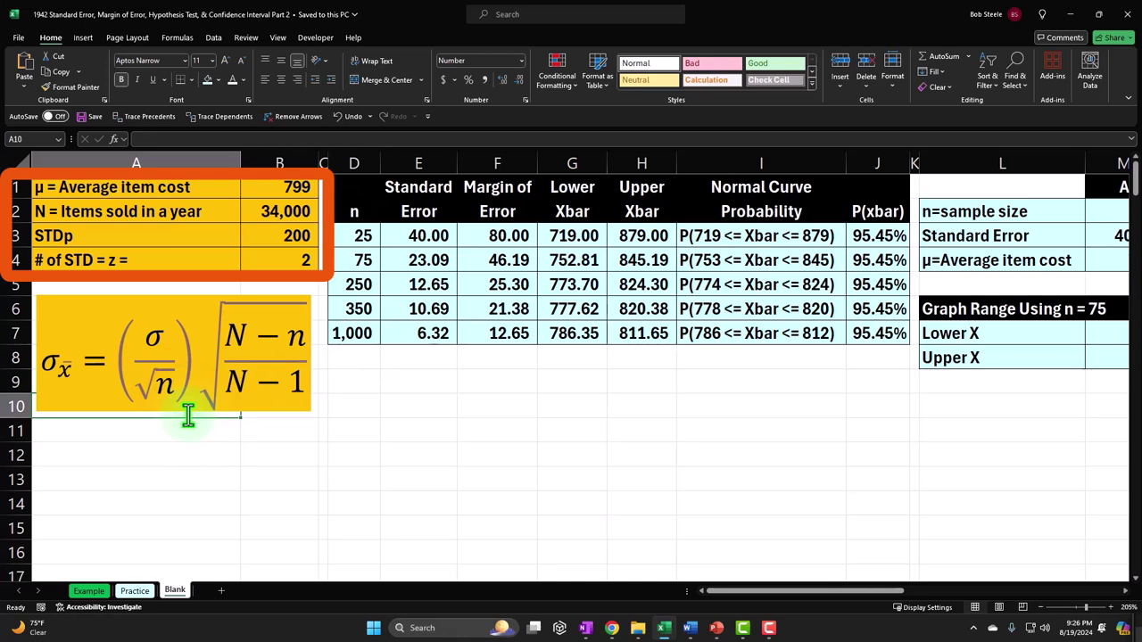
pyautogui.click(290, 192)
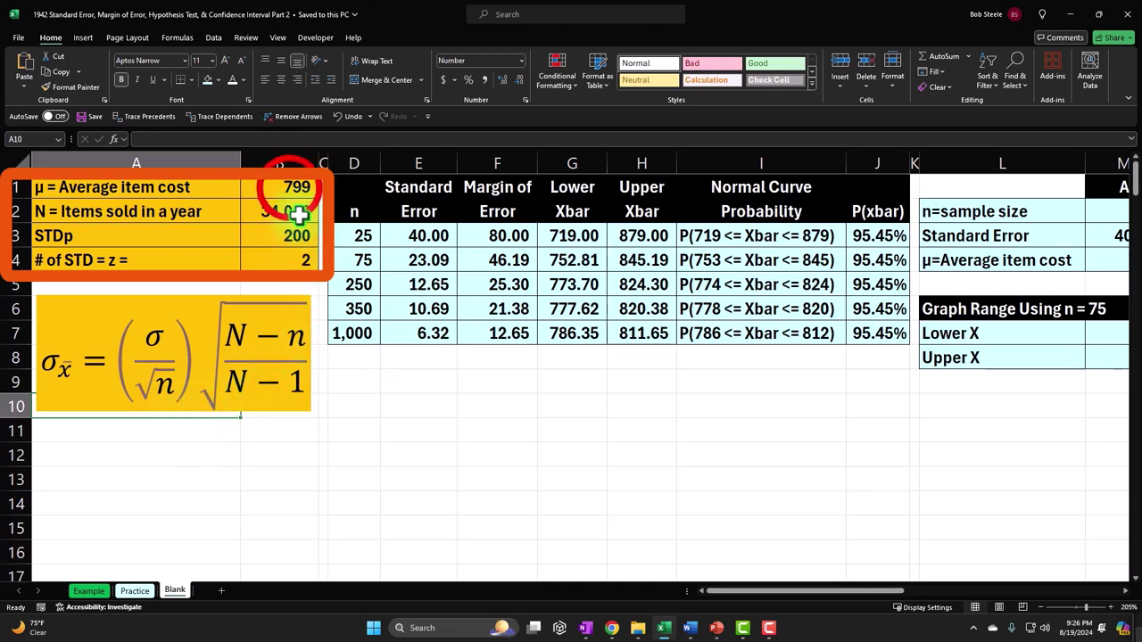
pyautogui.click(294, 187)
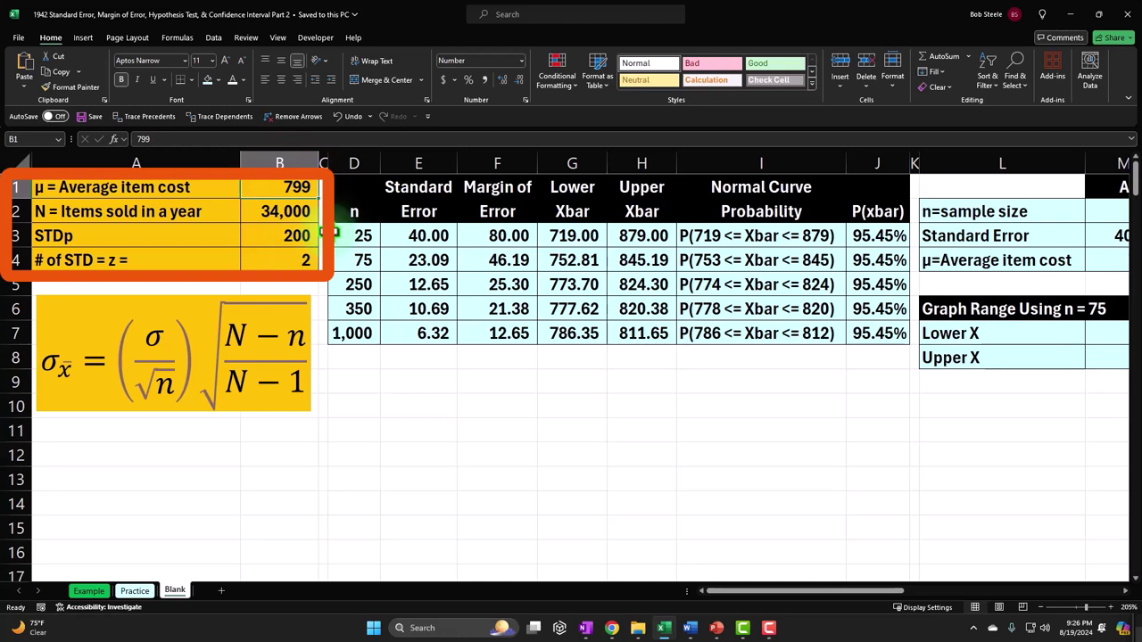
pyautogui.press('Down')
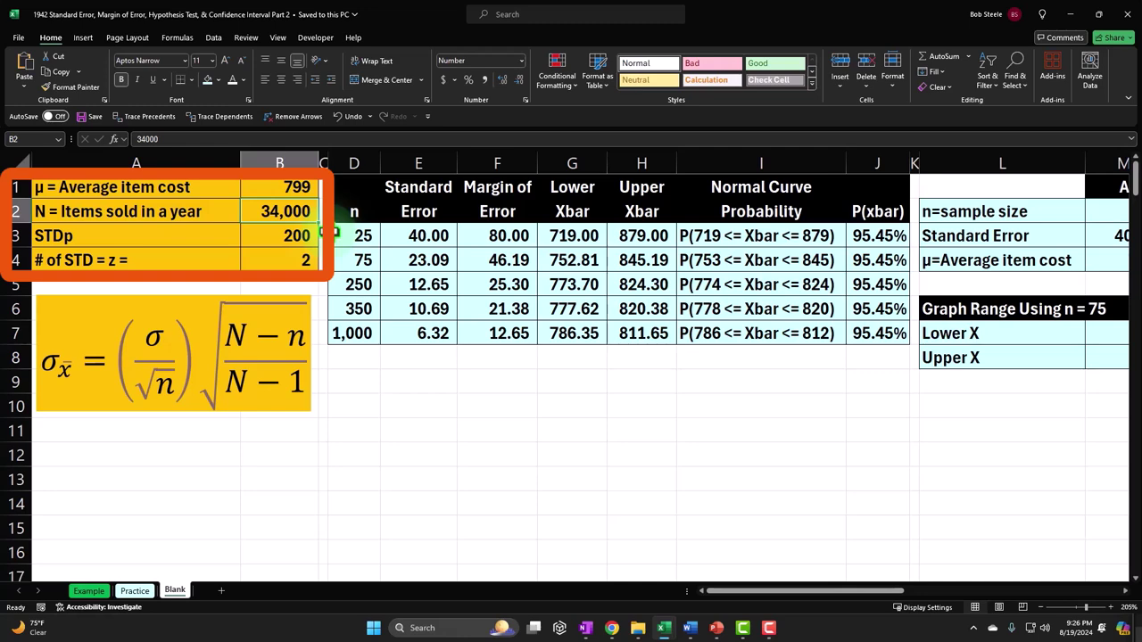
pyautogui.press('Down')
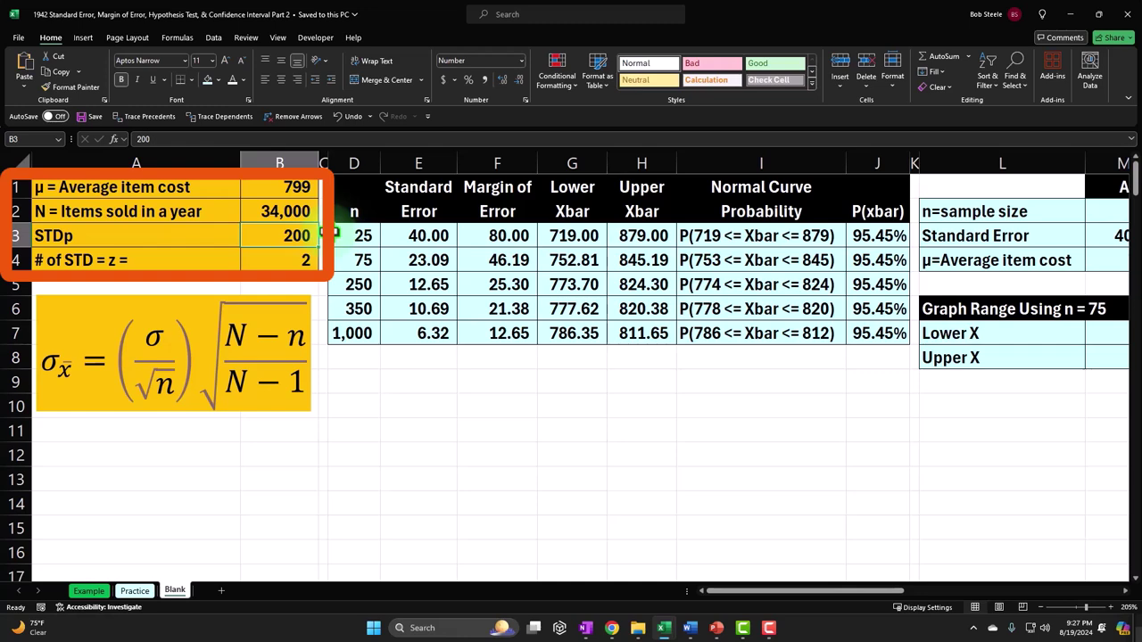
pyautogui.press('Down')
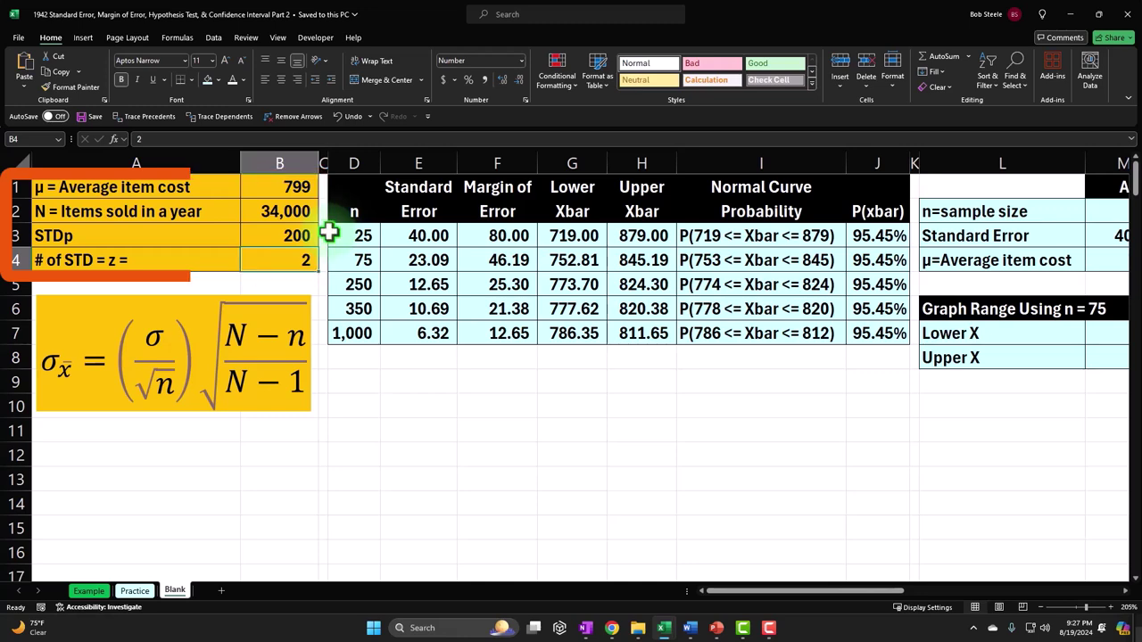
# - Look at the normal curve chart on the Example sheet and return to the Blank sheet
pyautogui.click(89, 591)
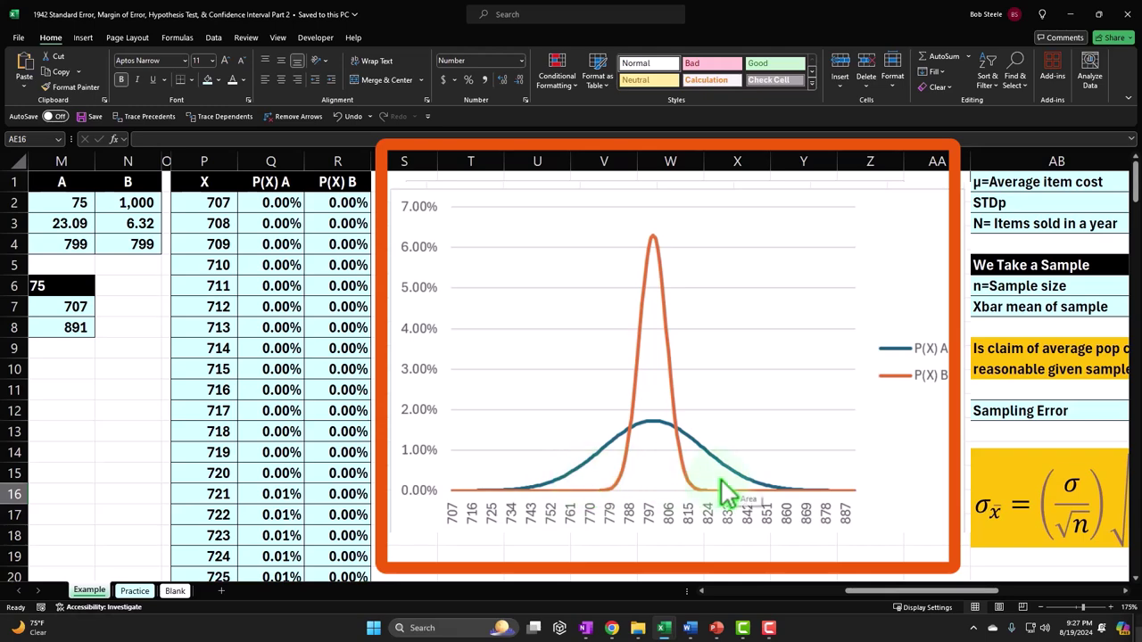
pyautogui.moveTo(693, 449)
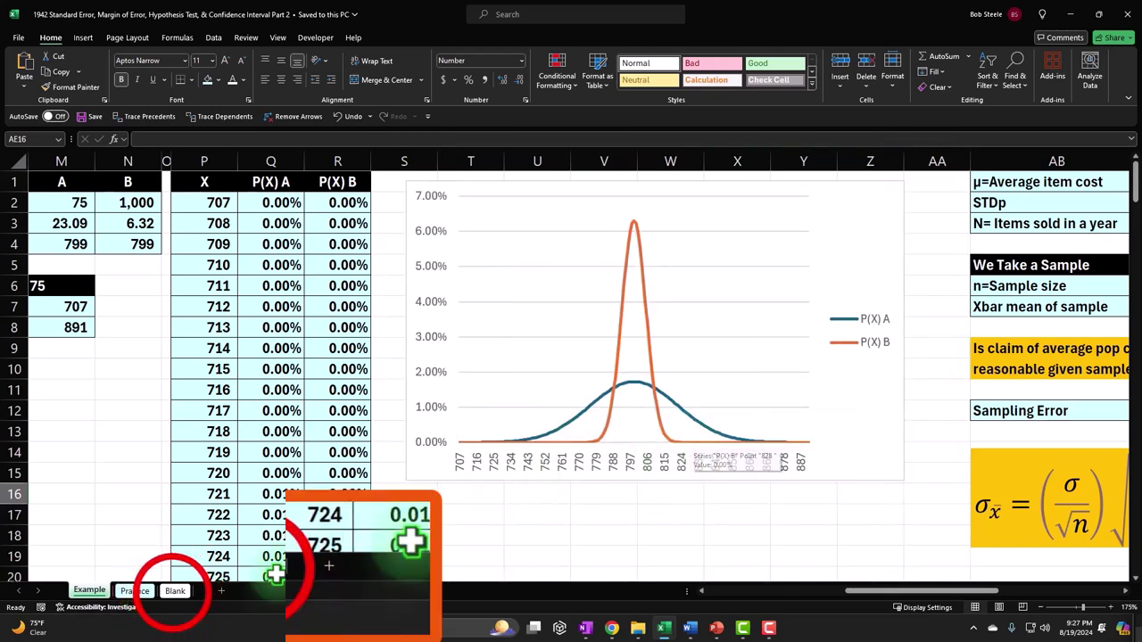
pyautogui.click(175, 591)
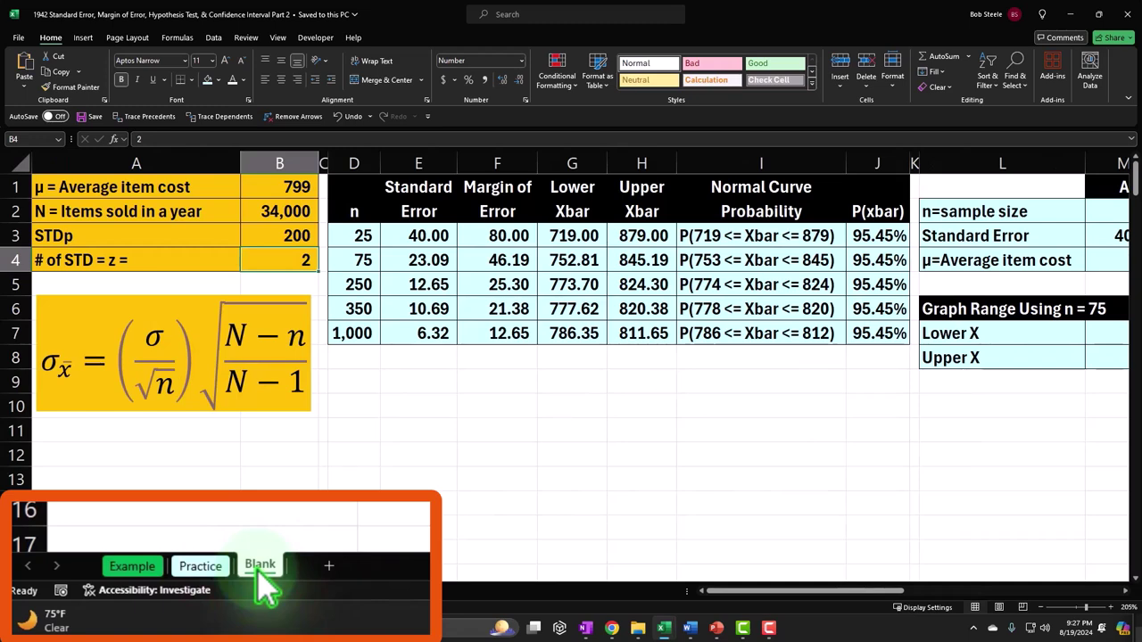
# - Review the sample sizes in D3:D7 and the standard error and margin of error formulas in row 3
pyautogui.moveTo(365, 253); pyautogui.dragTo(365, 360)
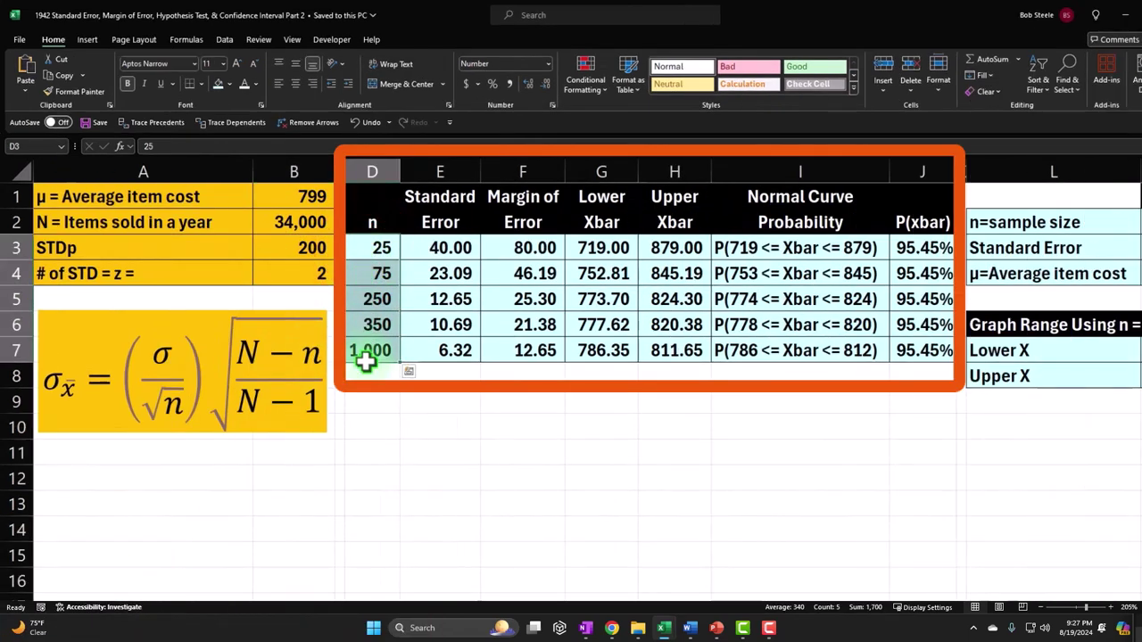
pyautogui.click(380, 248)
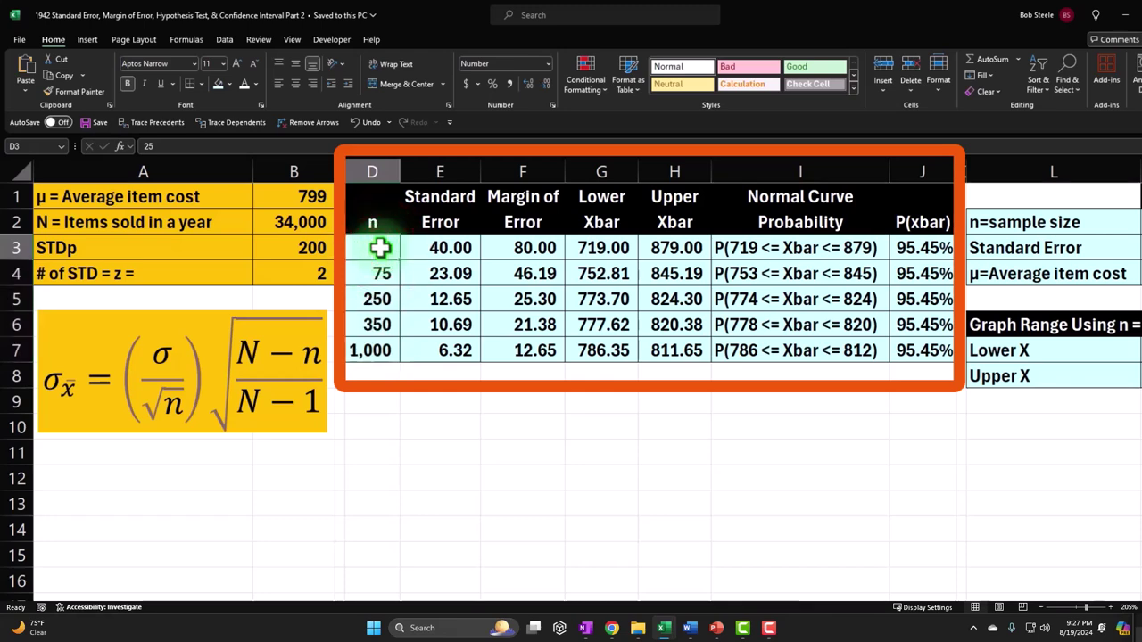
pyautogui.press('Right')
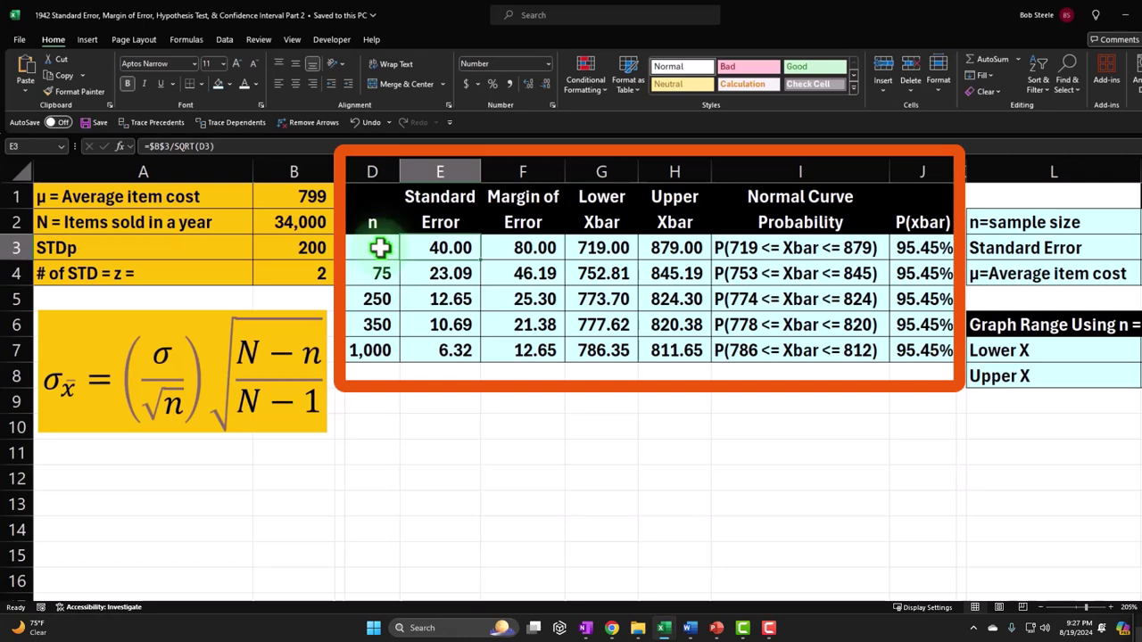
pyautogui.click(518, 246)
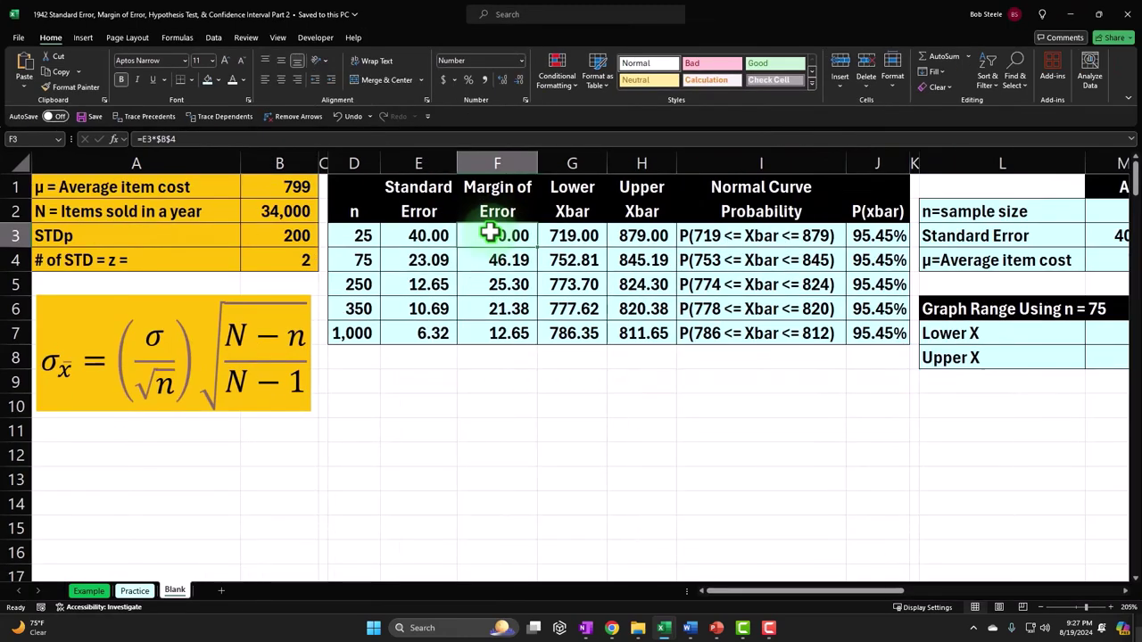
pyautogui.click(307, 185)
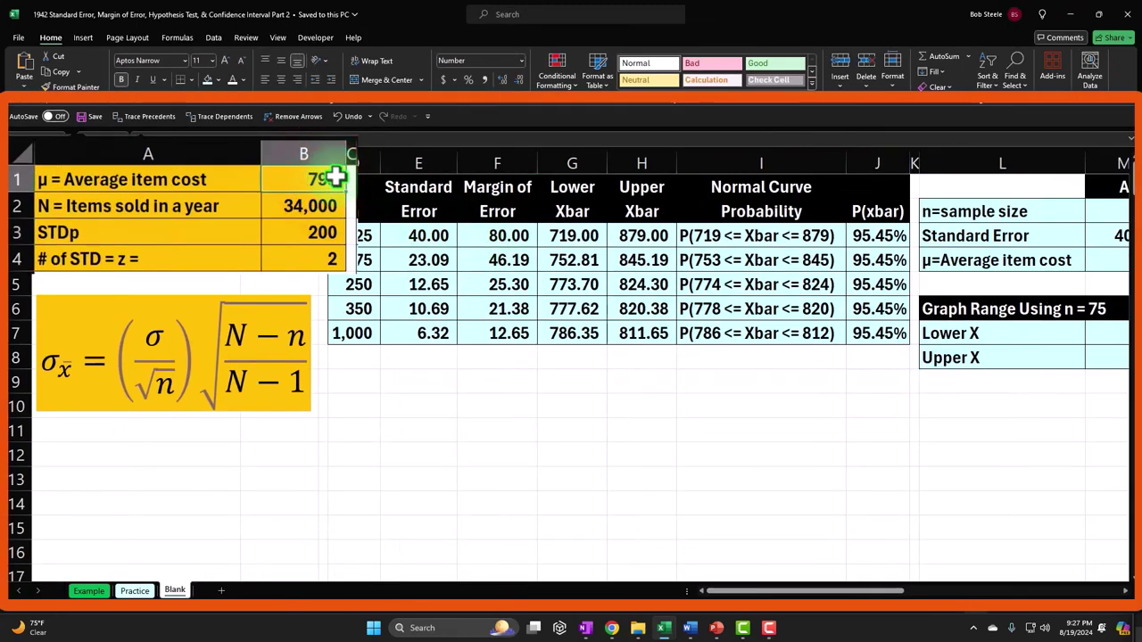
pyautogui.click(403, 237)
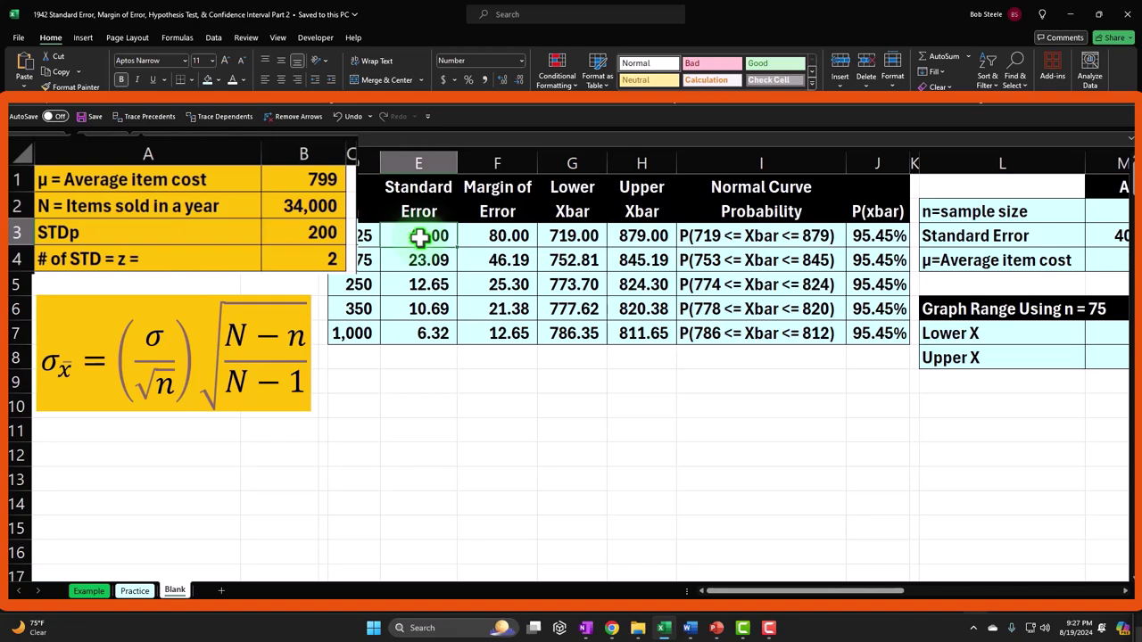
# - View the Example chart and the Practice sheet's empty tables, ending back on the Blank sheet
pyautogui.click(94, 591)
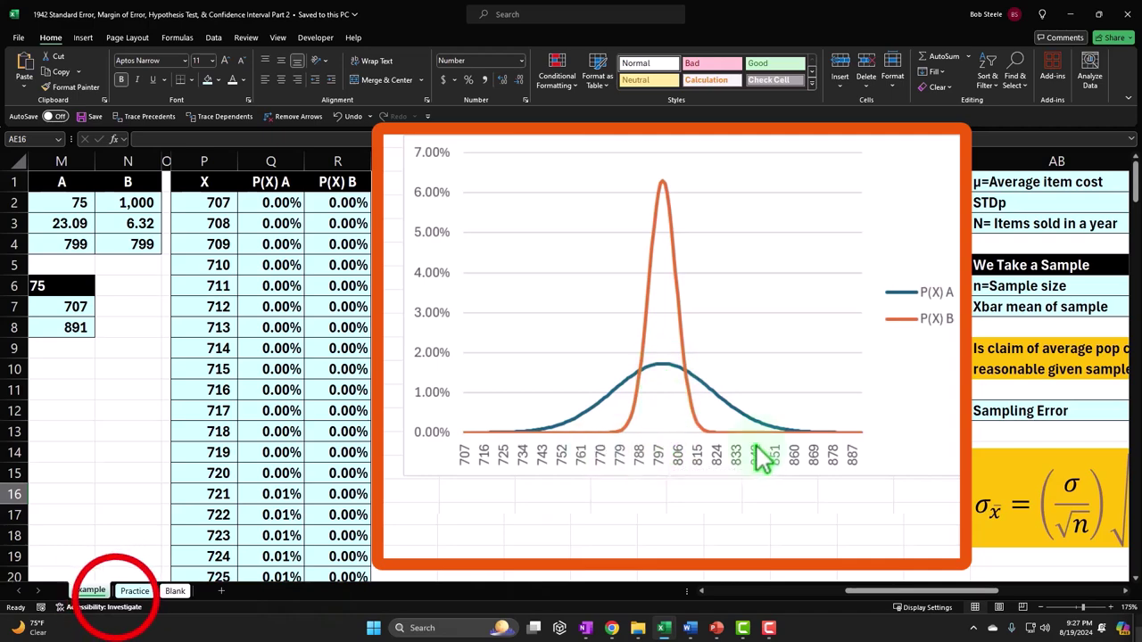
pyautogui.click(125, 593)
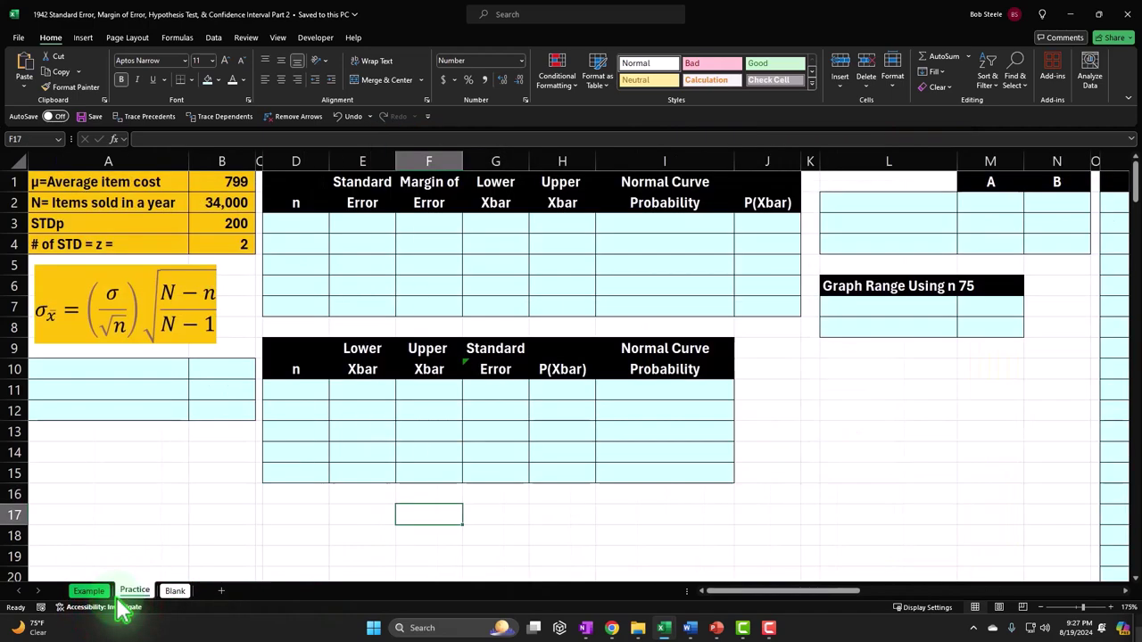
pyautogui.click(172, 593)
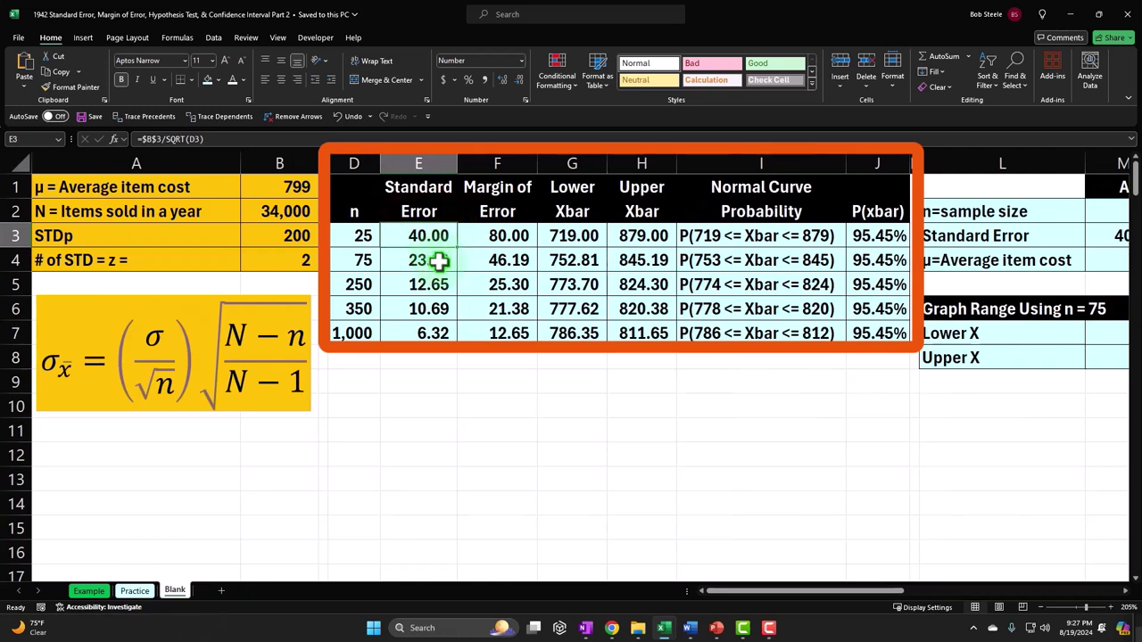
# - Inspect the Lower Xbar and Upper Xbar formulas in G3 and H3, leaving both unchanged
pyautogui.press('Right')
pyautogui.press('Right')
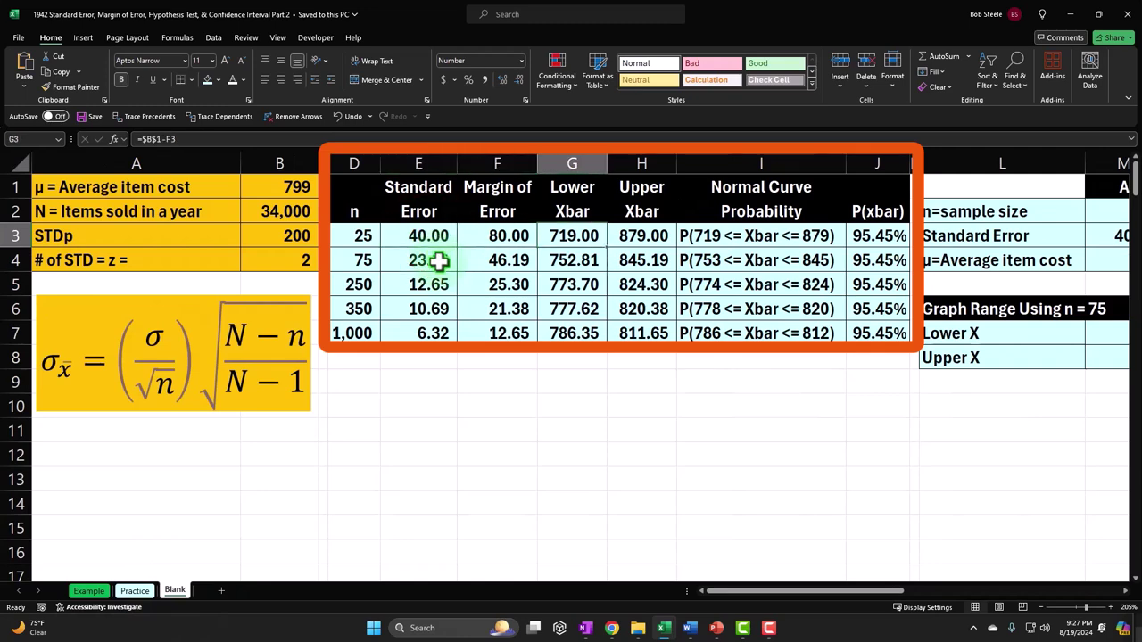
pyautogui.doubleClick(590, 237)
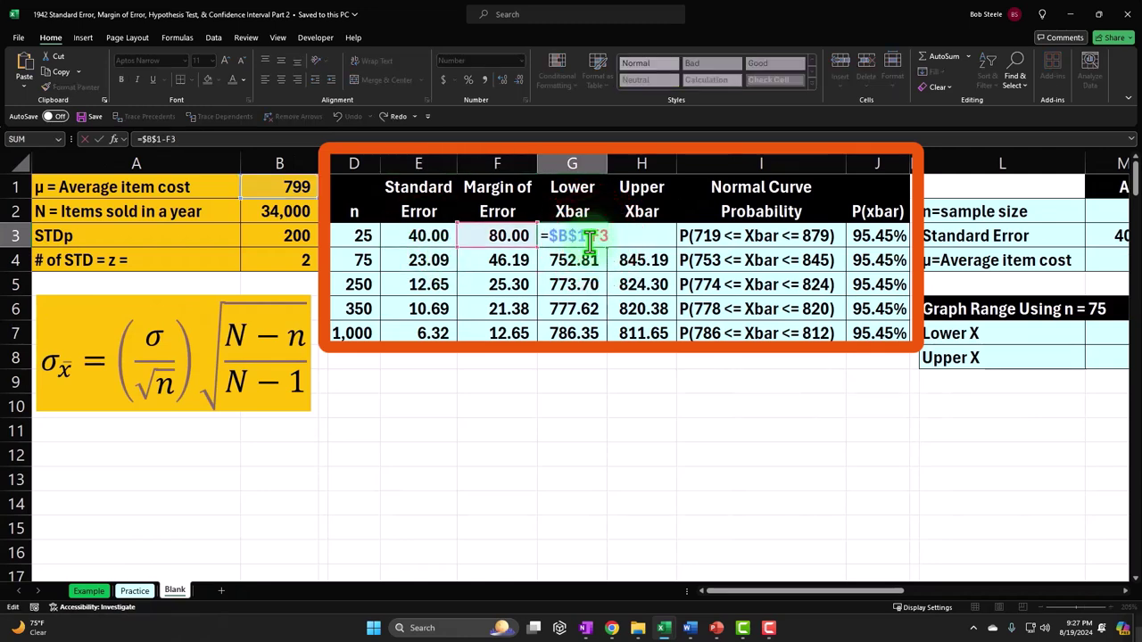
pyautogui.click(625, 235)
pyautogui.doubleClick(638, 237)
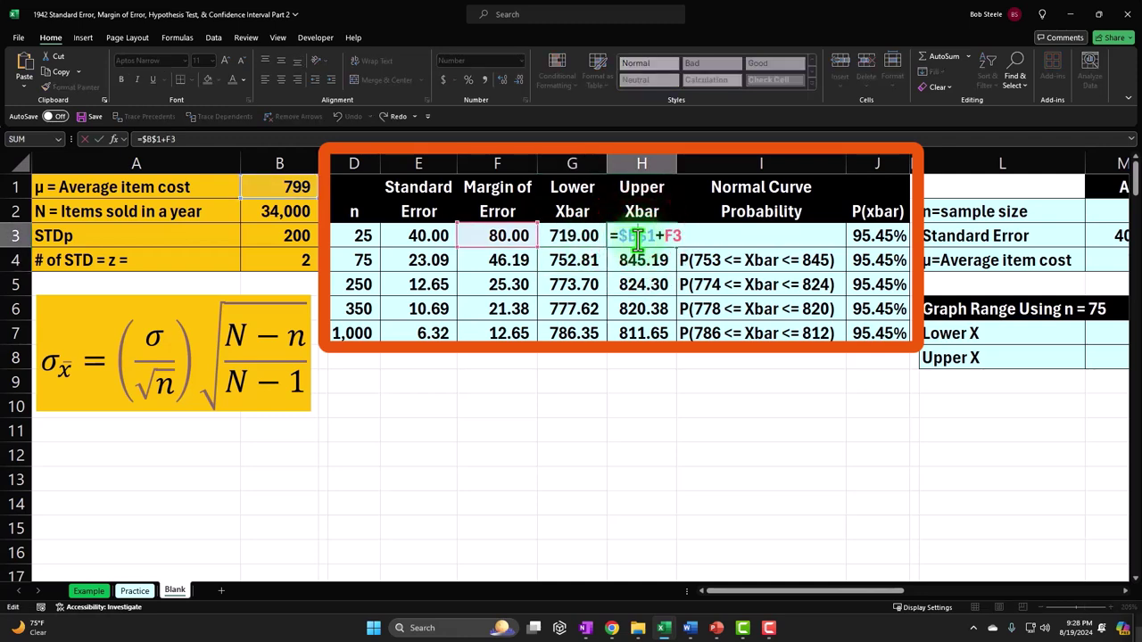
pyautogui.press('Return')
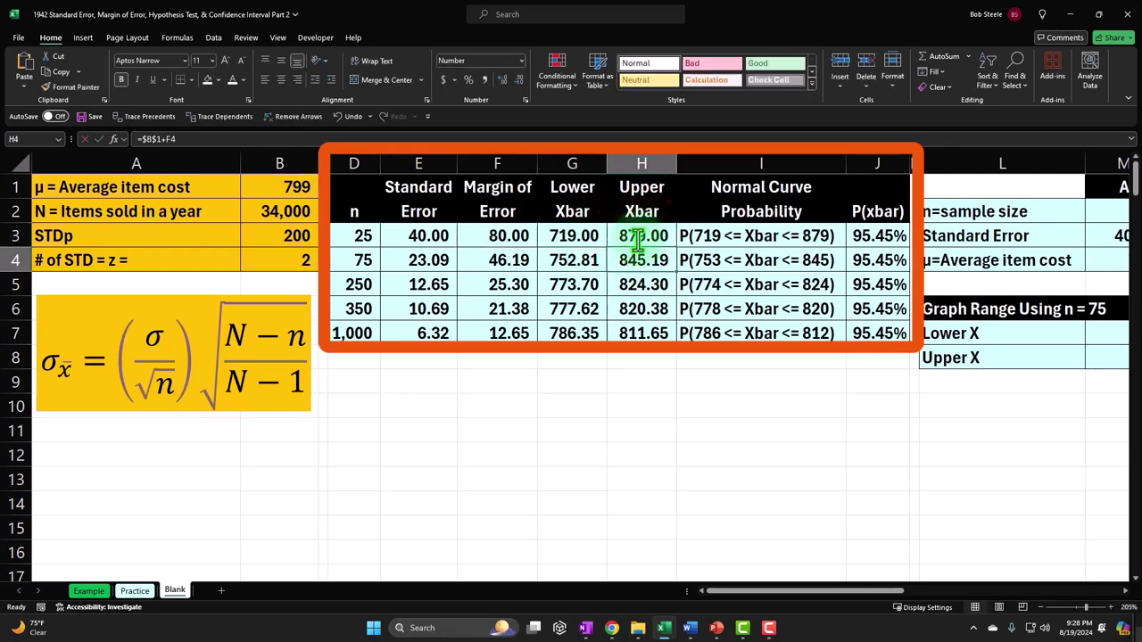
# - Go through the sample sizes in D3:D7 and compare them with the population size and average item cost
pyautogui.click(340, 234)
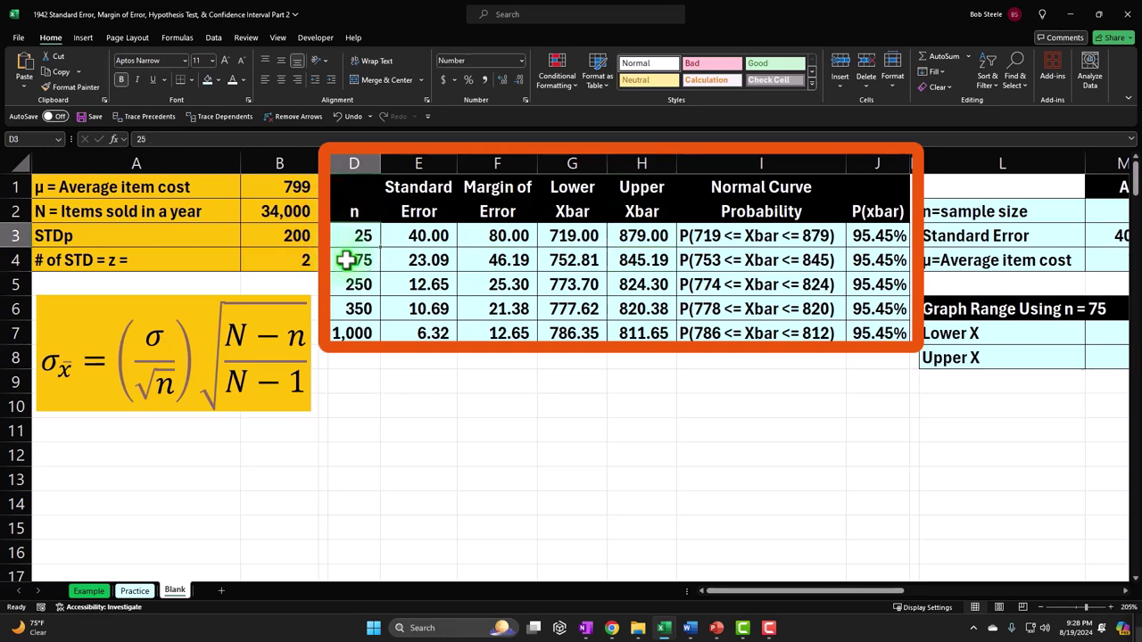
pyautogui.press('Down')
pyautogui.press('Down')
pyautogui.press('Down')
pyautogui.press('Down')
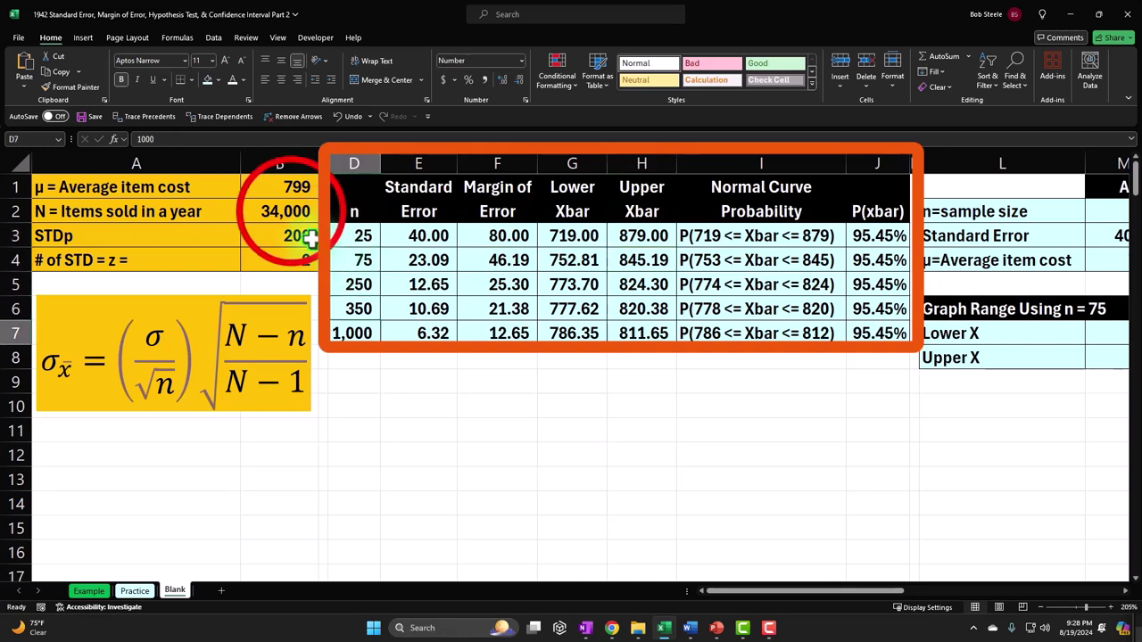
pyautogui.click(292, 211)
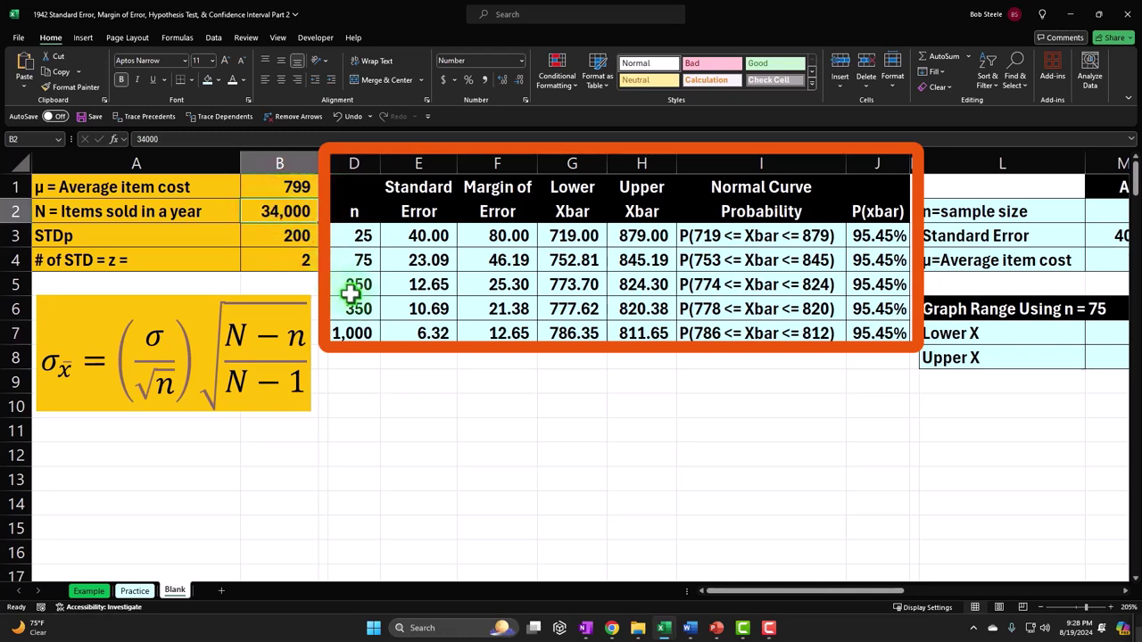
pyautogui.press('Up')
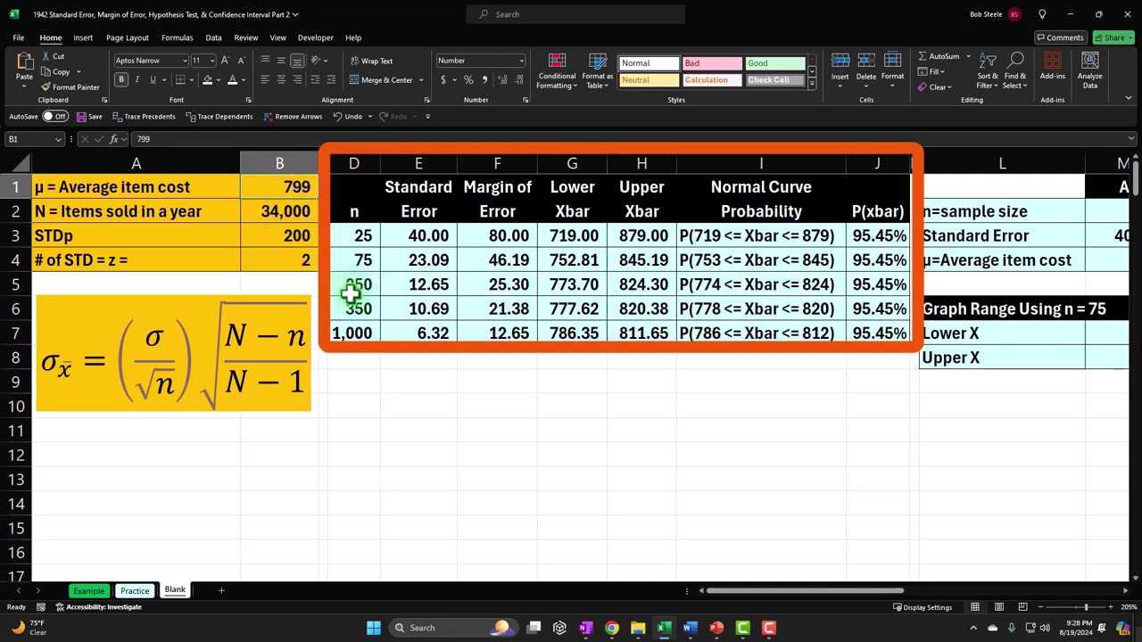
# - Examine the normal curve probability label formula in I3 and the NORM.DIST formula for P(xbar) in J3
pyautogui.press('Right')
pyautogui.press('Right')
pyautogui.press('Right')
pyautogui.press('Right')
pyautogui.press('Right')
pyautogui.press('Right')
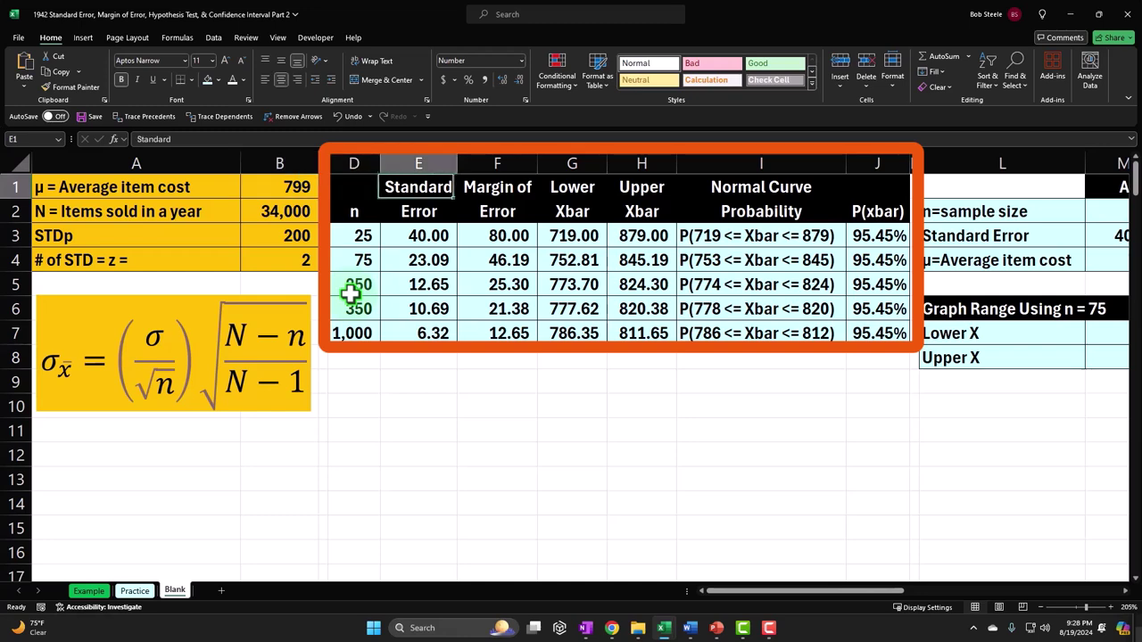
pyautogui.press('Down')
pyautogui.press('Down')
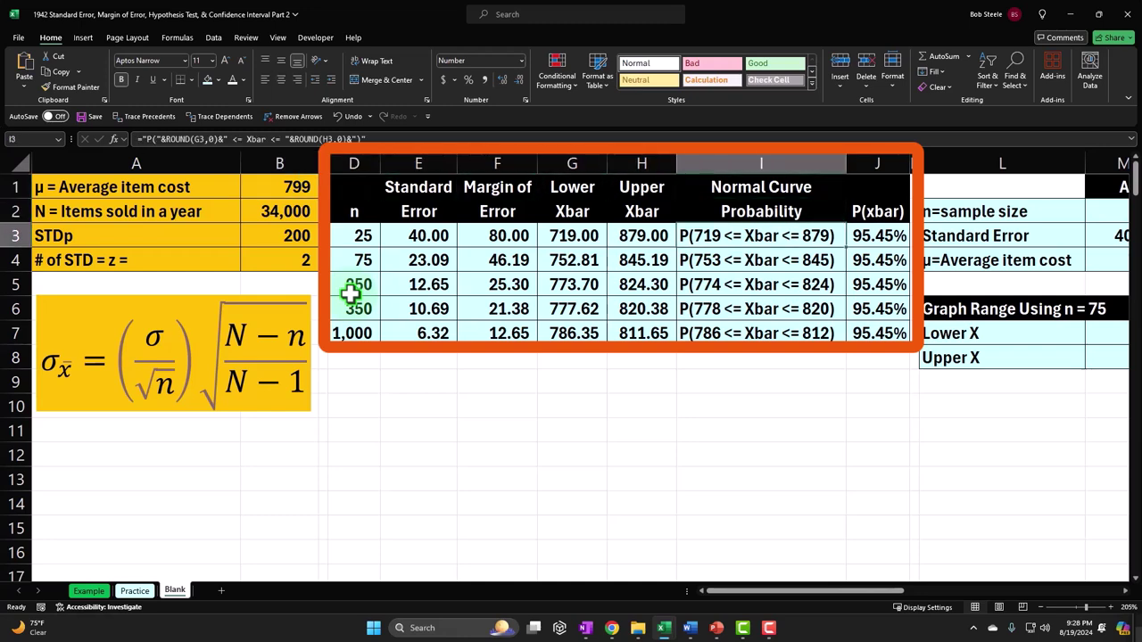
pyautogui.press('Right')
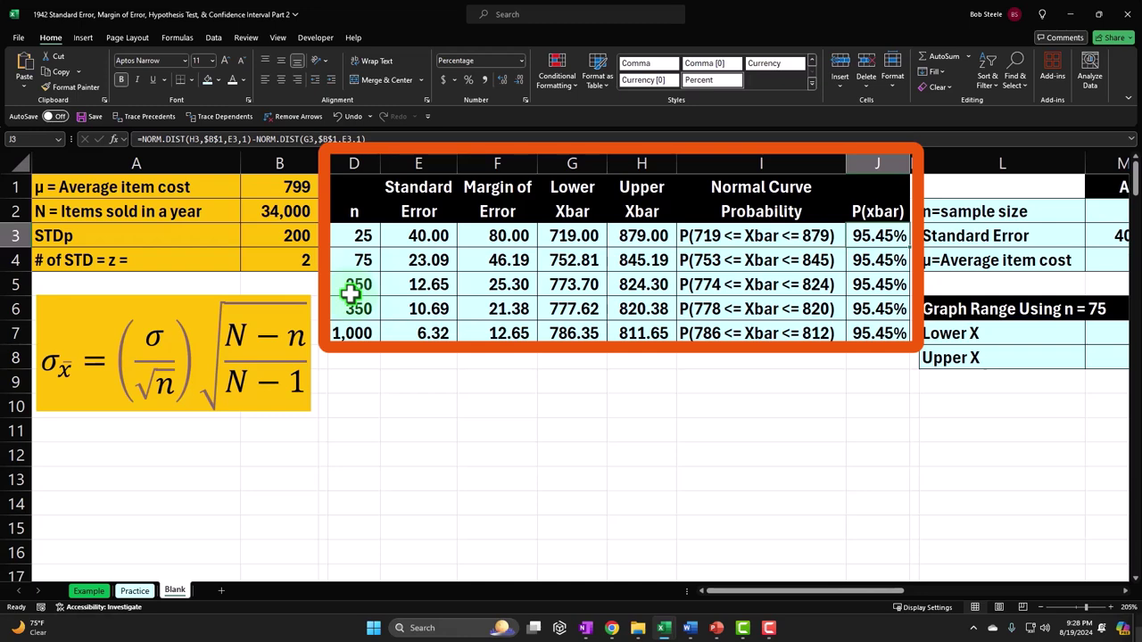
# - Compare the Lower Xbar and Upper Xbar bounds across rows 3 to 5 for the increasing sample sizes
pyautogui.press('Left')
pyautogui.press('Left')
pyautogui.press('Left')
pyautogui.press('Down')
pyautogui.press('Right')
pyautogui.press('Left')
pyautogui.press('Down')
pyautogui.press('Right')
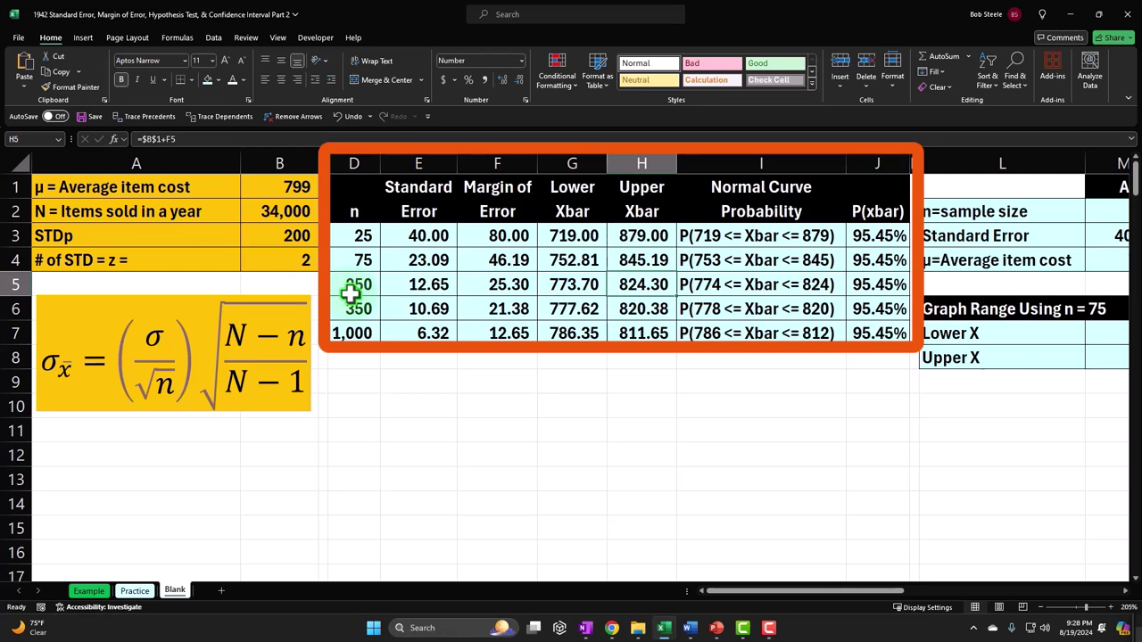
# - Compare sample size n for A and B in M2:N2 alongside their standard errors and the distribution chart
pyautogui.click(361, 234)
pyautogui.press('Right')
pyautogui.press('Right')
pyautogui.press('Right')
pyautogui.press('Right')
pyautogui.press('Right')
pyautogui.press('Right')
pyautogui.press('Right')
pyautogui.press('Right')
pyautogui.press('Right')
pyautogui.press('Right')
pyautogui.press('Right')
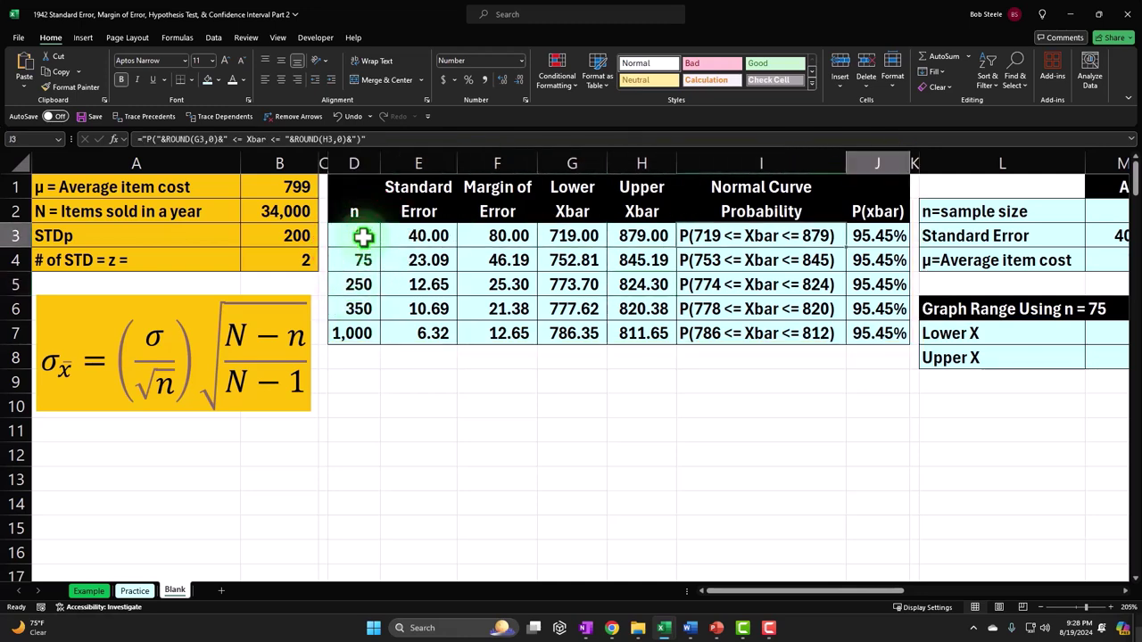
pyautogui.press('Right')
pyautogui.press('Right')
pyautogui.press('Right')
pyautogui.press('Right')
pyautogui.press('Right')
pyautogui.press('Right')
pyautogui.press('Right')
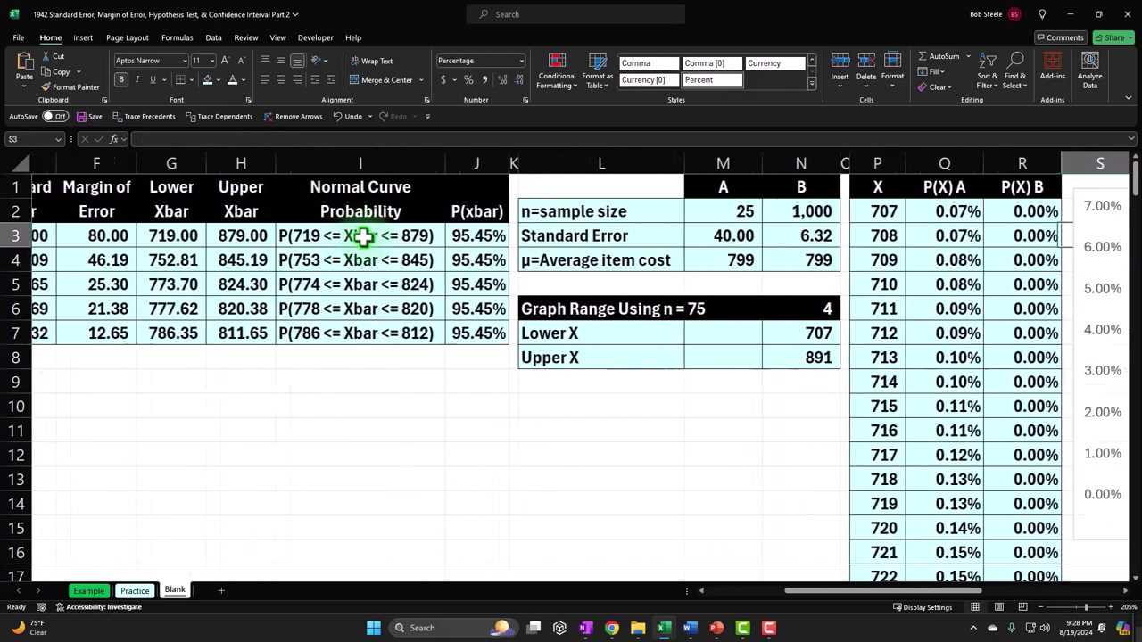
pyautogui.press('Right')
pyautogui.press('Right')
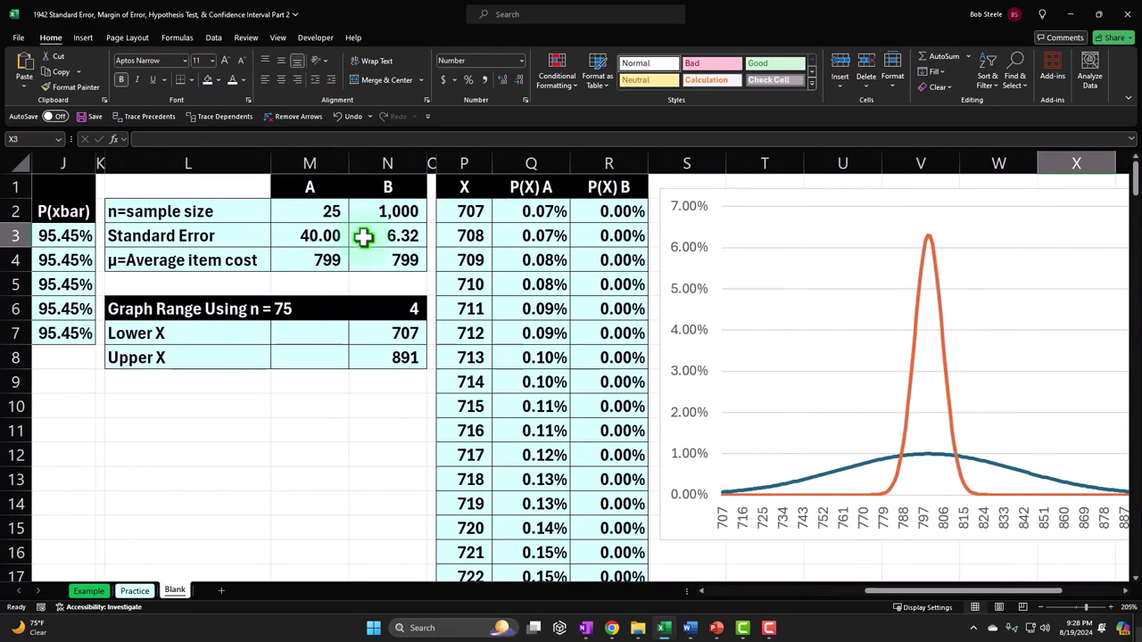
pyautogui.click(358, 200)
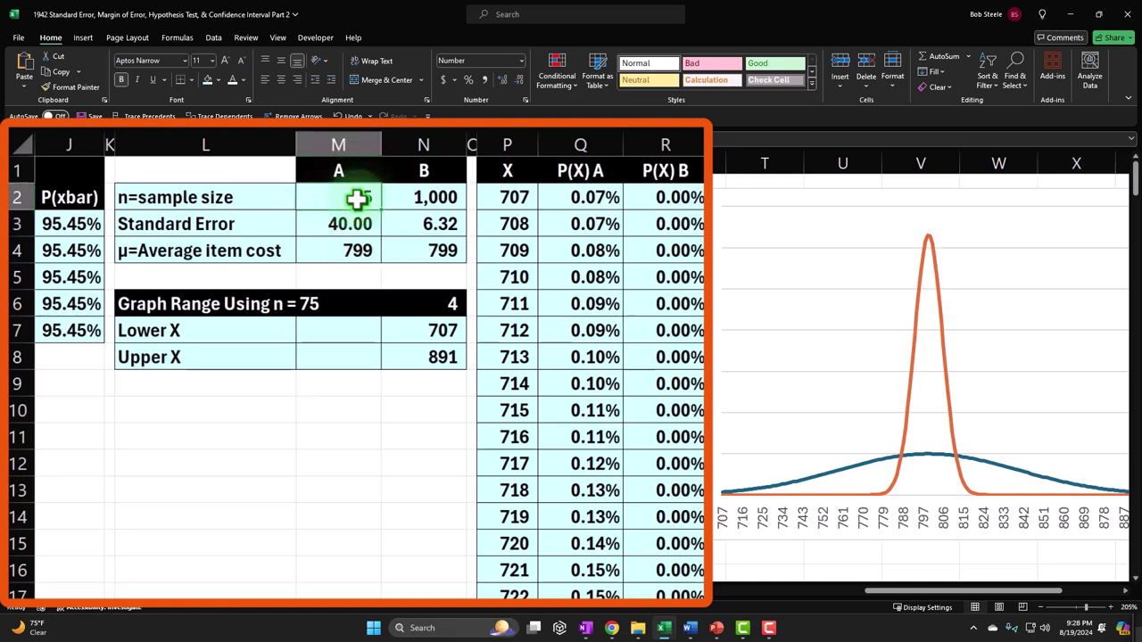
pyautogui.press('Right')
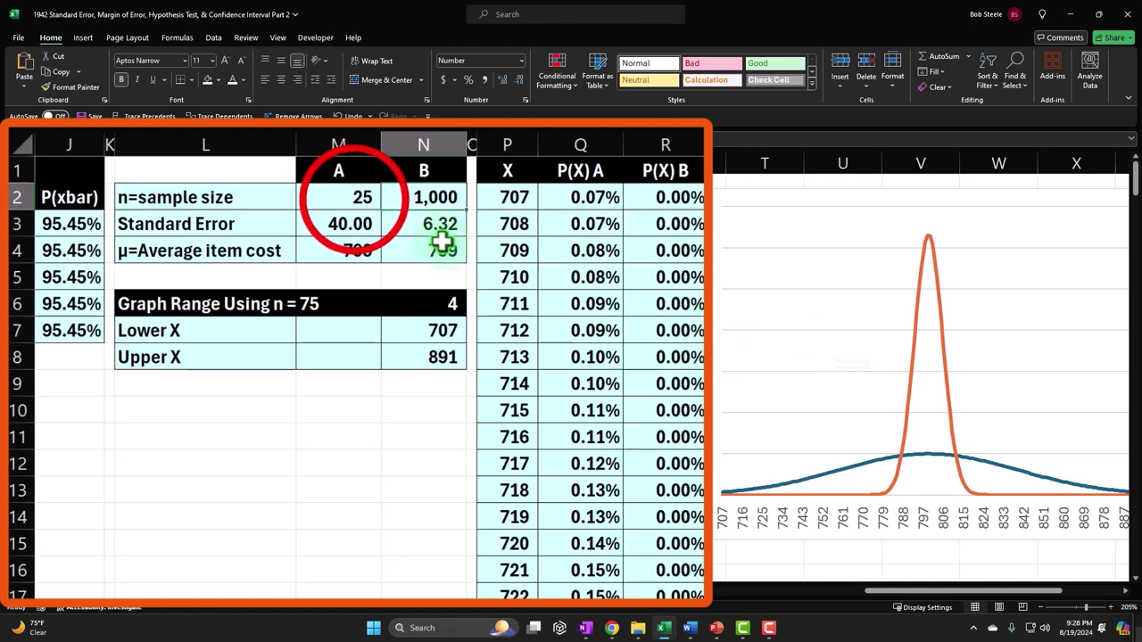
pyautogui.click(355, 198)
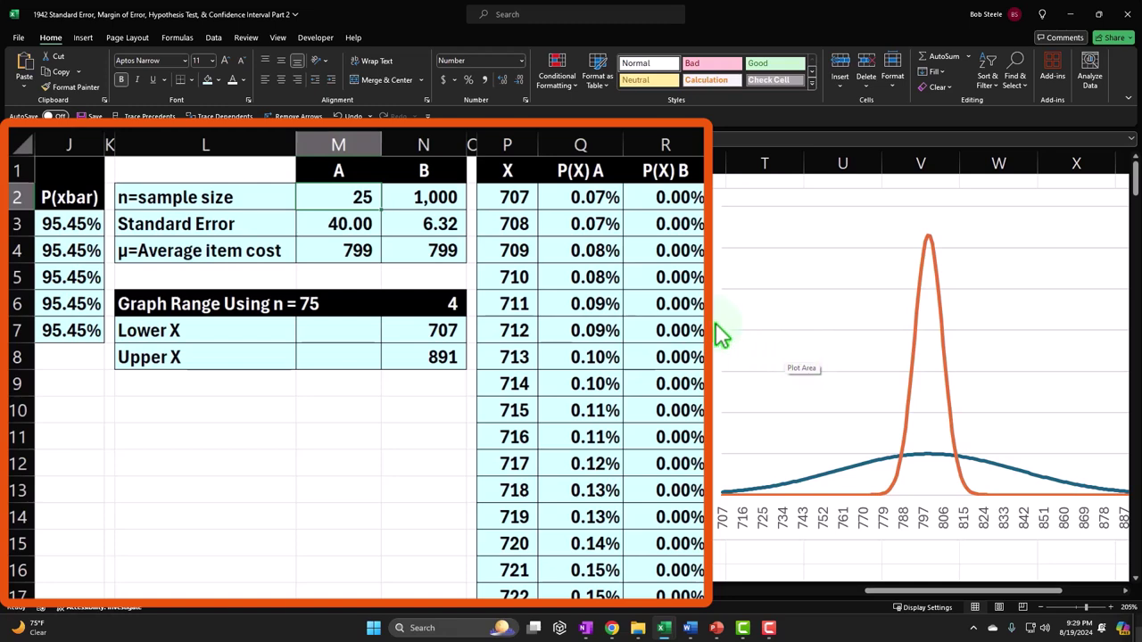
# - Inspect the XLOOKUP formula behind the Standard Error for A in M3, leaving it unchanged
pyautogui.click(361, 224)
pyautogui.doubleClick(354, 223)
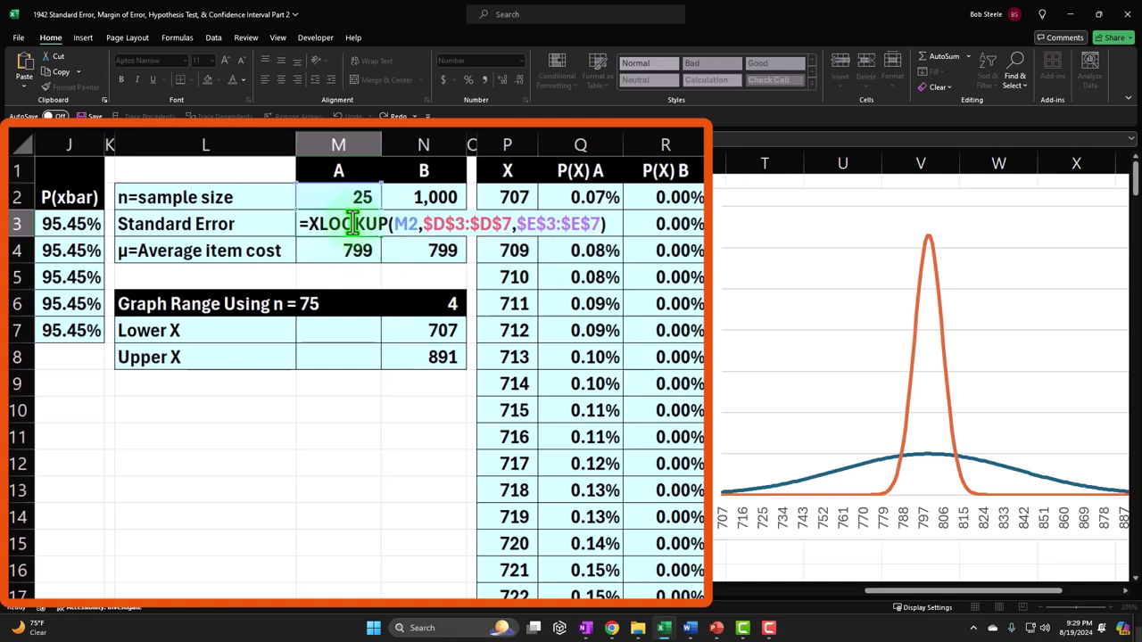
pyautogui.press('Return')
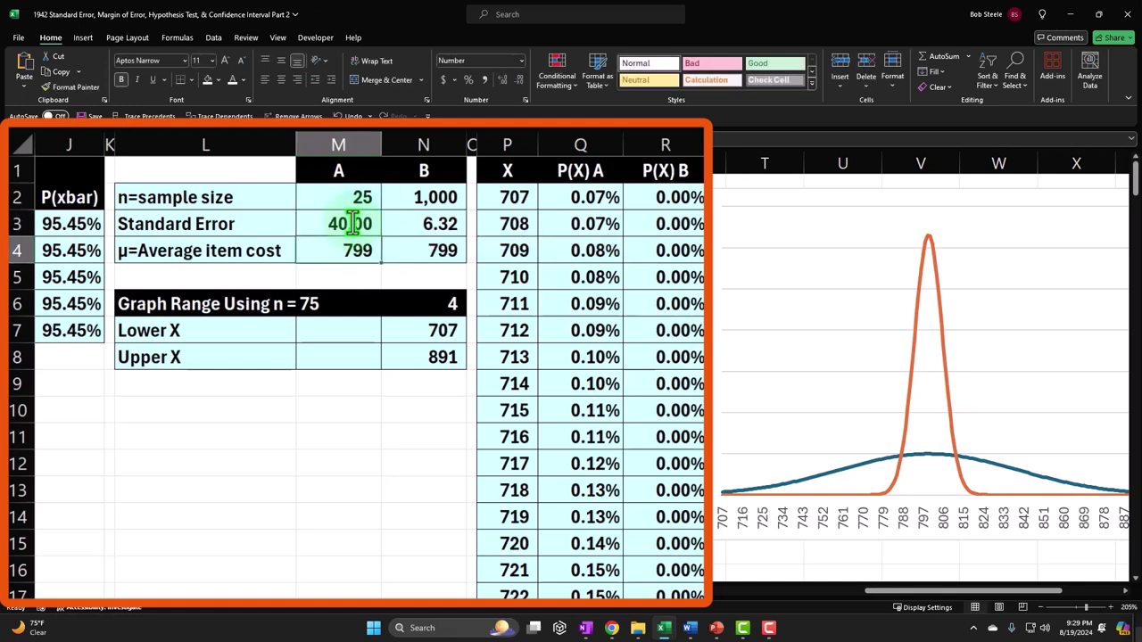
# - Examine the chart comparing the P(X) A and P(X) B curves, including a point on the P(X) A curve
pyautogui.click(879, 591)
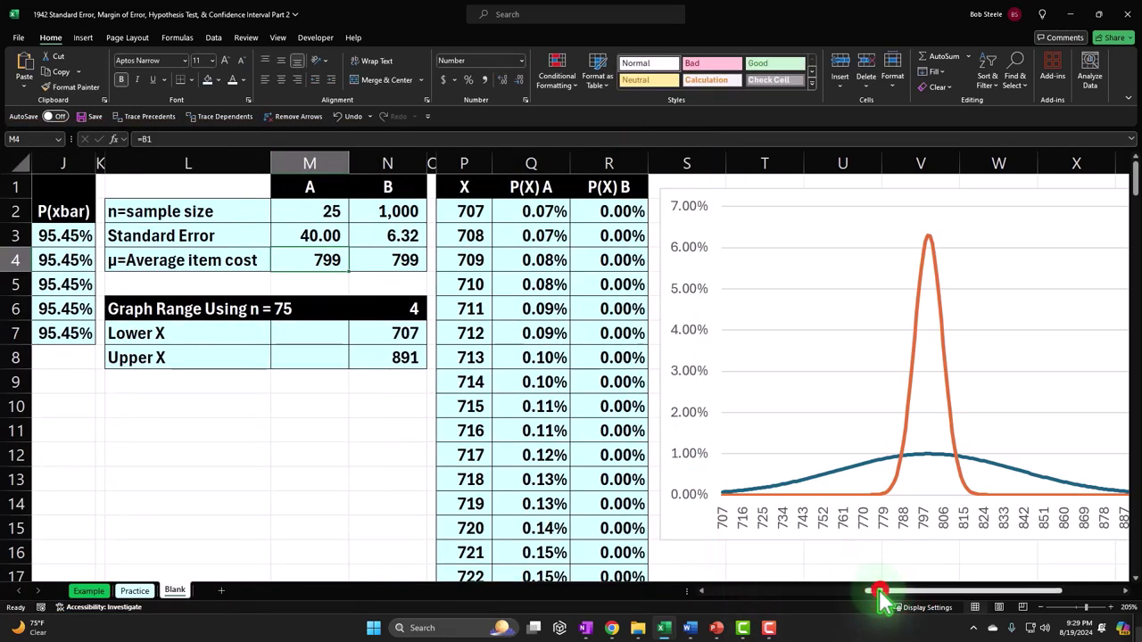
pyautogui.moveTo(879, 596); pyautogui.dragTo(904, 602)
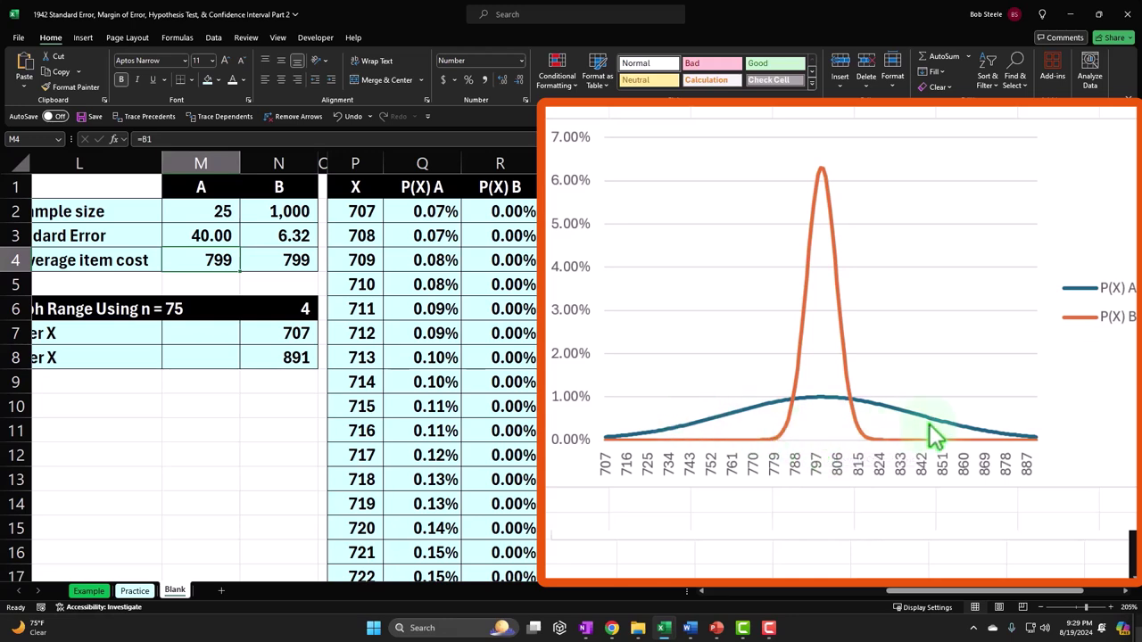
pyautogui.moveTo(930, 424)
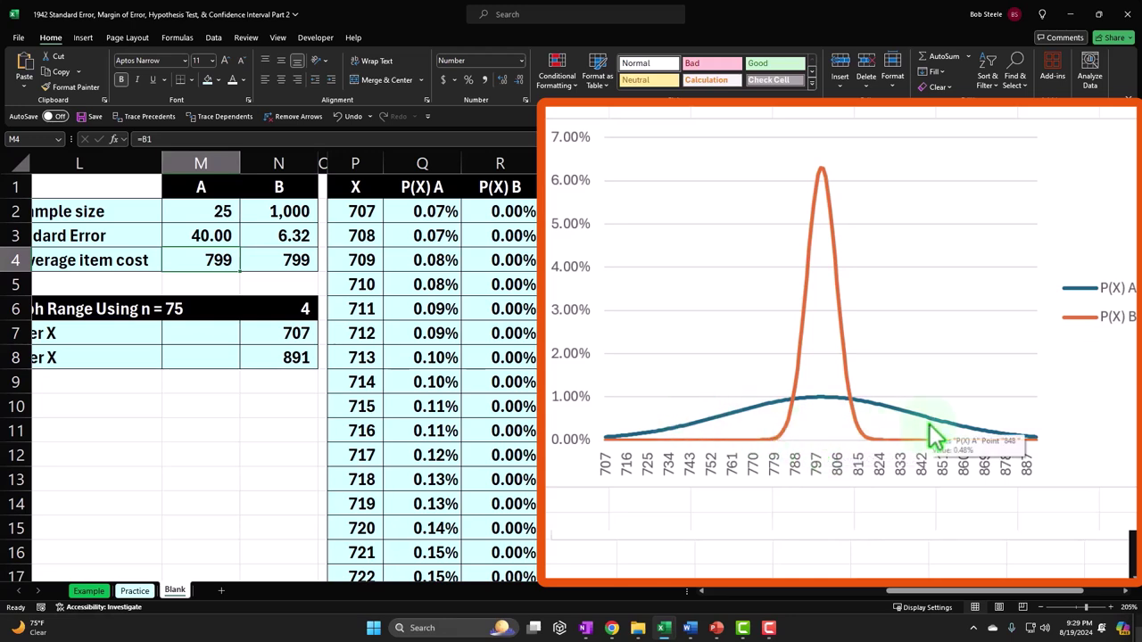
pyautogui.moveTo(930, 592); pyautogui.dragTo(975, 599)
pyautogui.click(1044, 328)
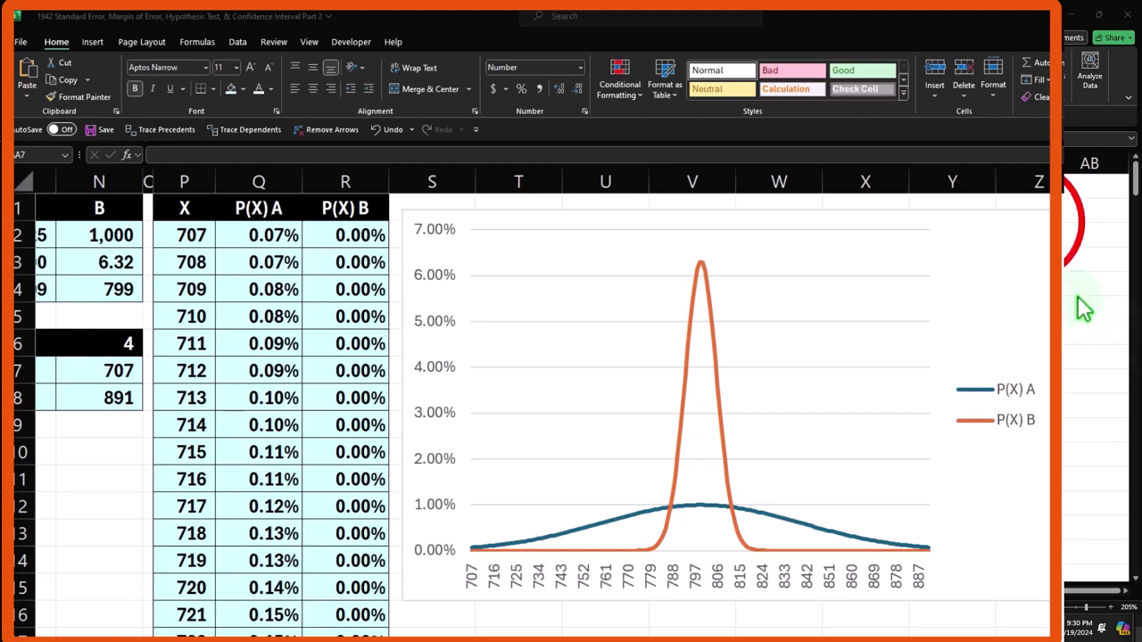
# - Narrow empty column AA beside the chart into a thin spacer column
pyautogui.press('Up')
pyautogui.press('Up')
pyautogui.press('Up')
pyautogui.press('Up')
pyautogui.press('Up')
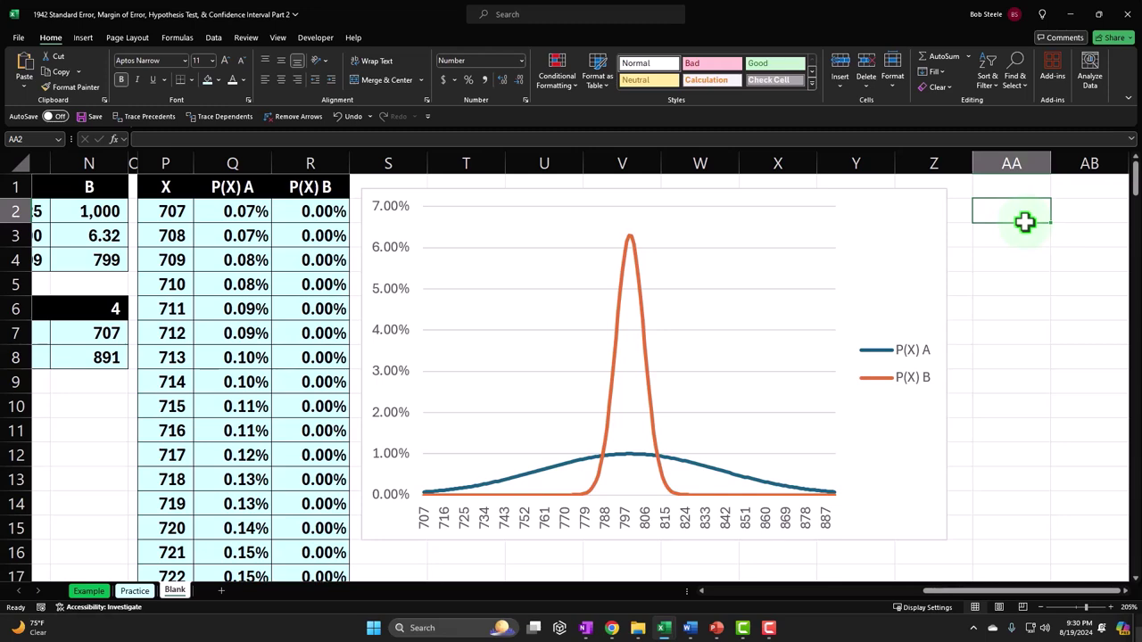
pyautogui.press('Right')
pyautogui.press('Right')
pyautogui.press('Right')
pyautogui.press('Right')
pyautogui.press('Left')
pyautogui.press('Left')
pyautogui.press('Left')
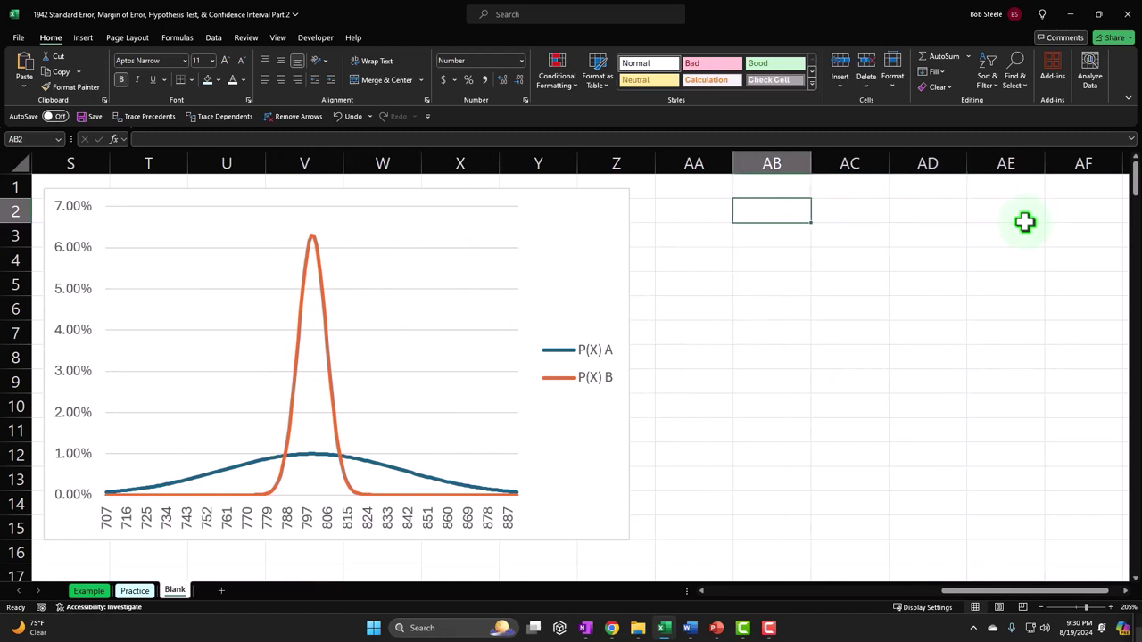
pyautogui.press('Left')
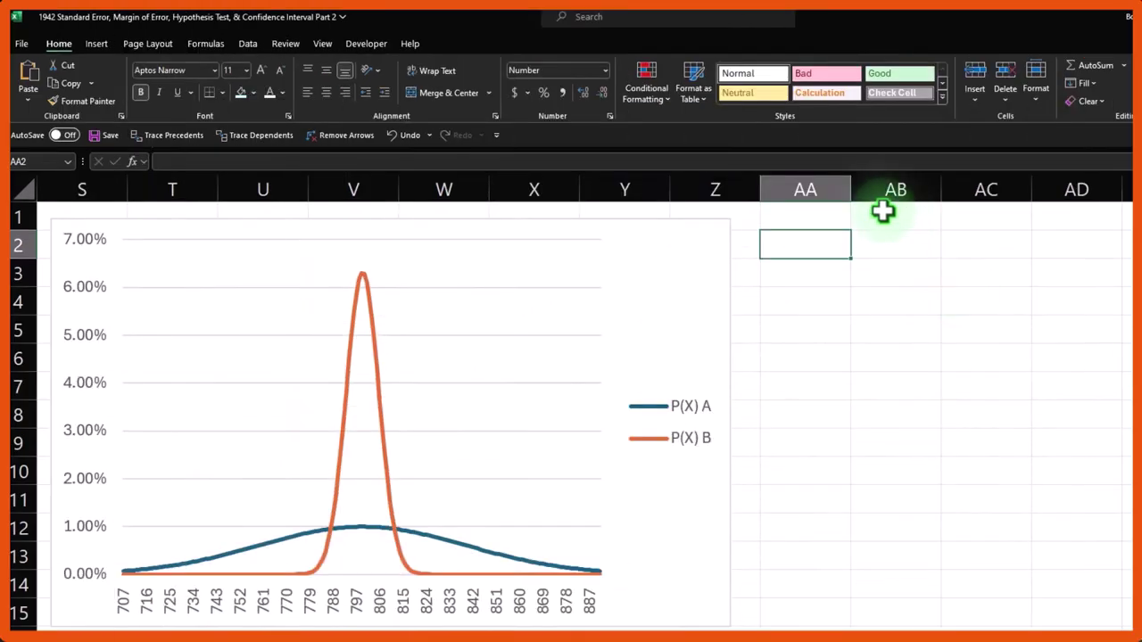
pyautogui.moveTo(849, 182); pyautogui.dragTo(772, 190)
# - Enter the label H0 in cell AB1
pyautogui.click(834, 221)
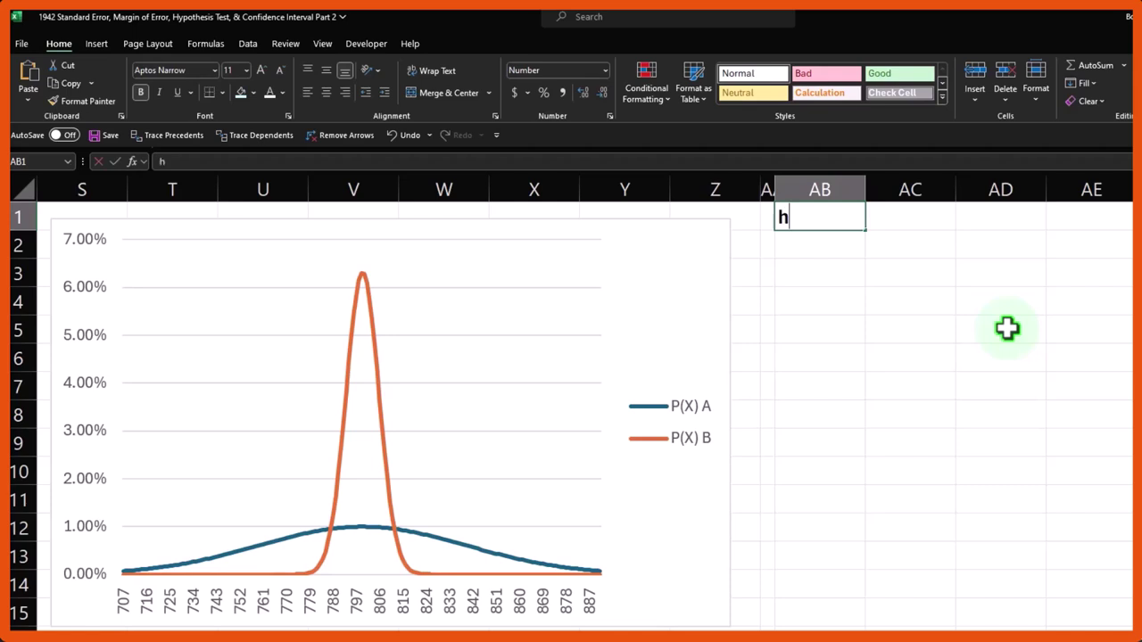
pyautogui.write('h')
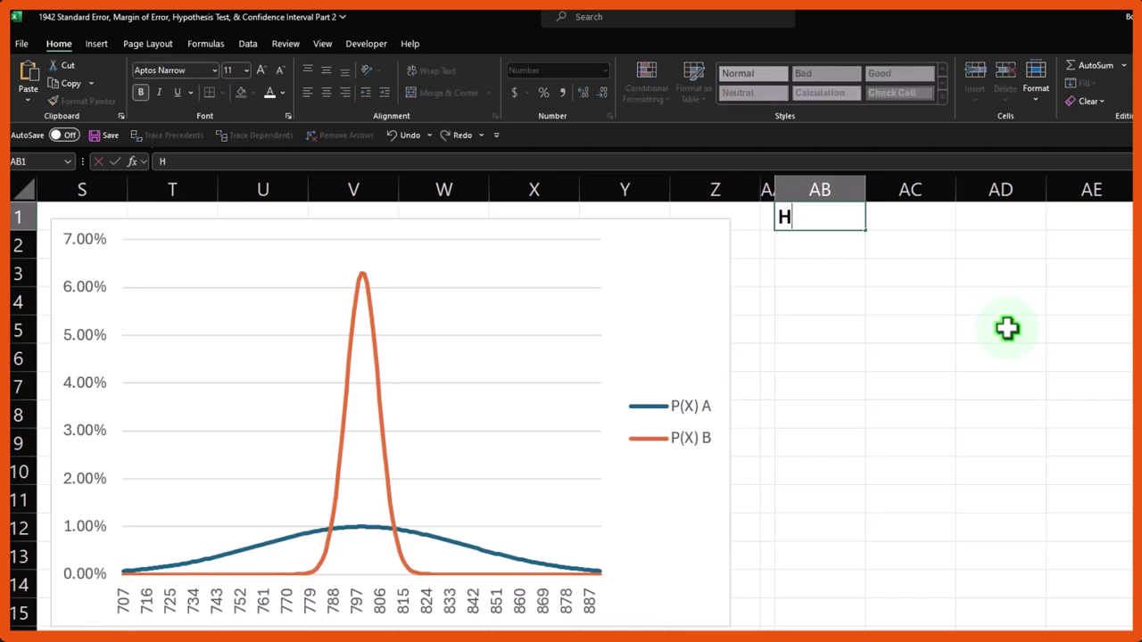
pyautogui.press('Return')
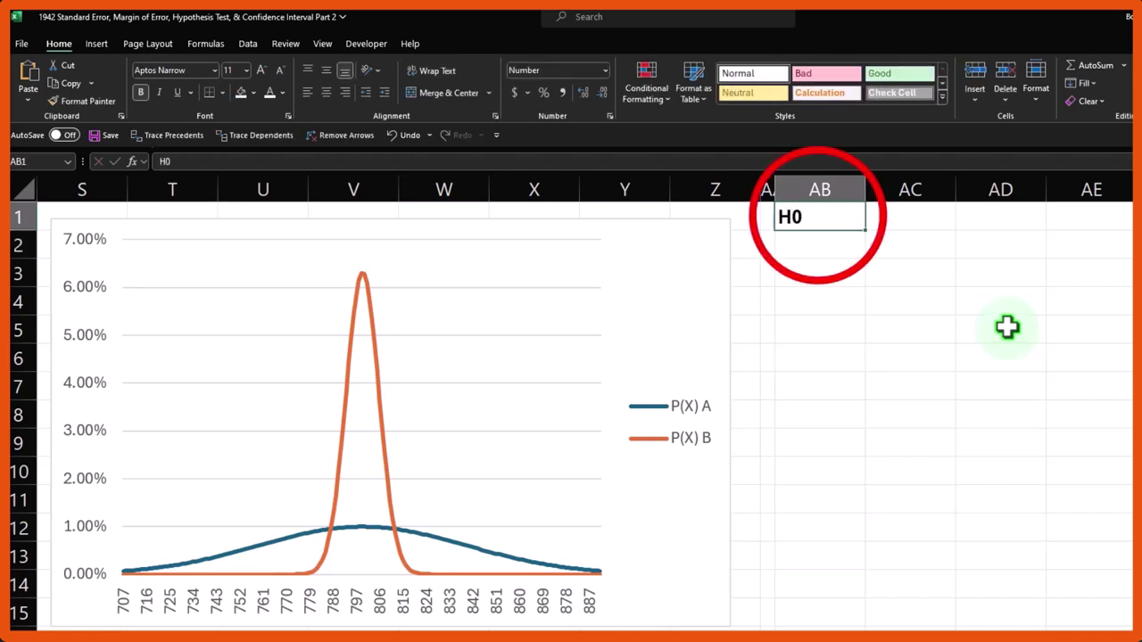
# - Format the 0 of the H0 label in AB1 as subscript
pyautogui.click(818, 215)
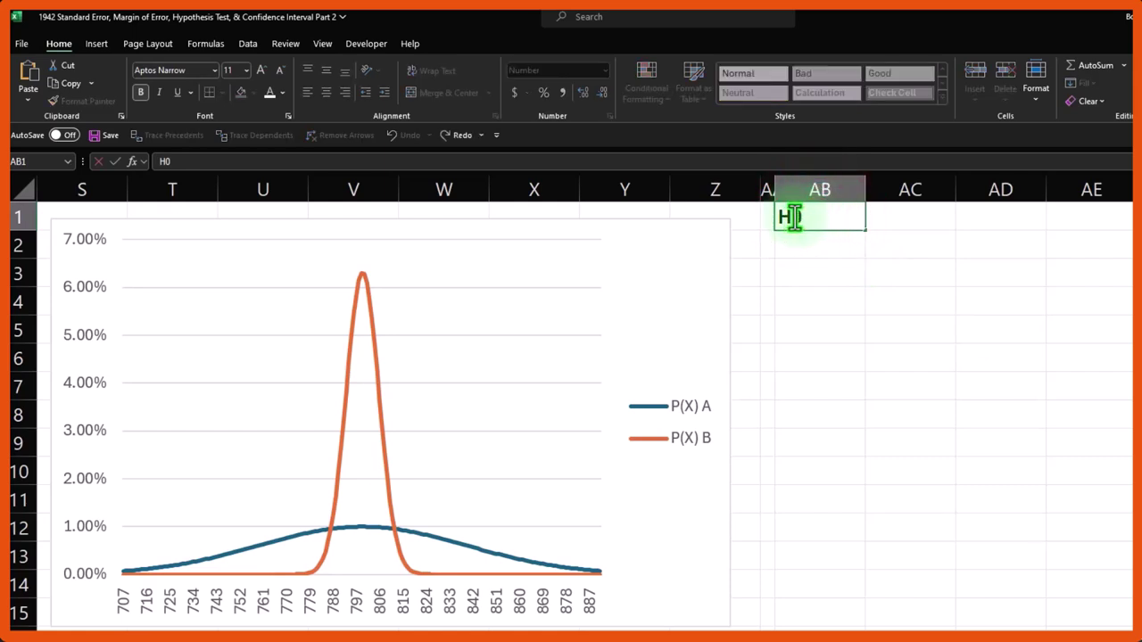
pyautogui.doubleClick(792, 219)
pyautogui.rightClick(793, 220)
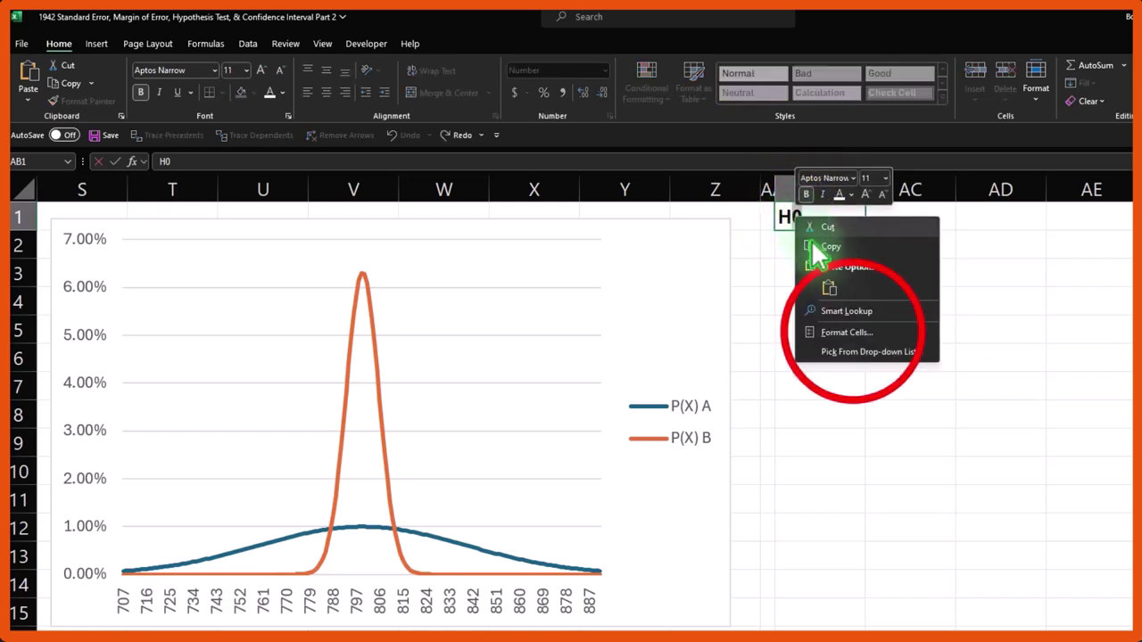
pyautogui.click(855, 333)
pyautogui.click(693, 359)
pyautogui.click(949, 474)
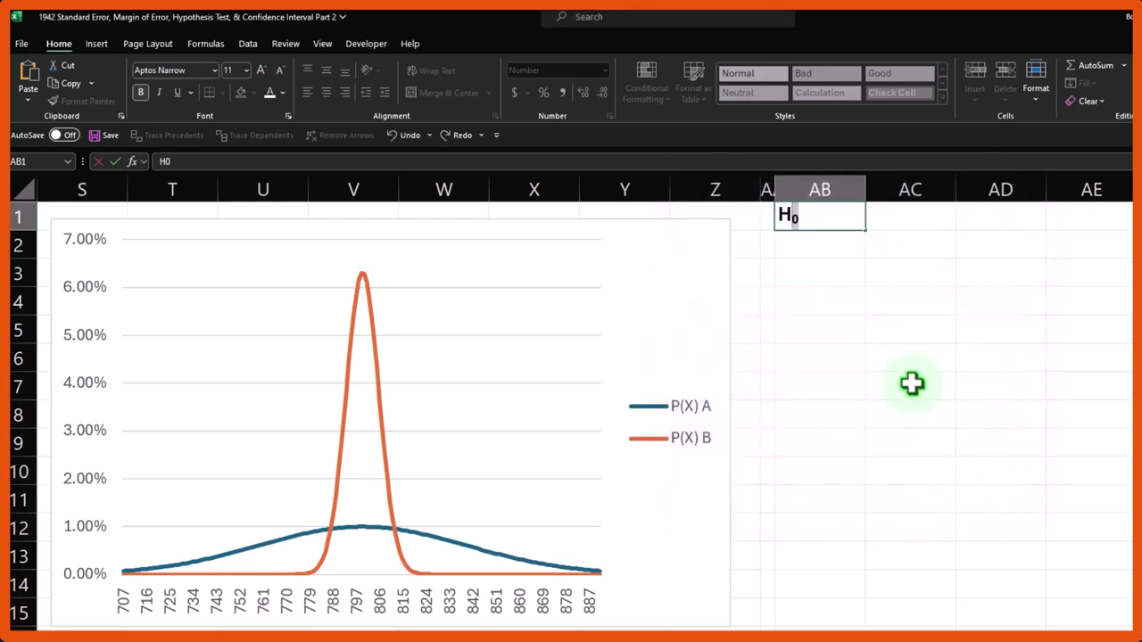
# - Append a spaced hyphen and the Greek Small Letter Mu symbol (μ) after H0 in AB1
pyautogui.doubleClick(808, 218)
pyautogui.click(809, 217)
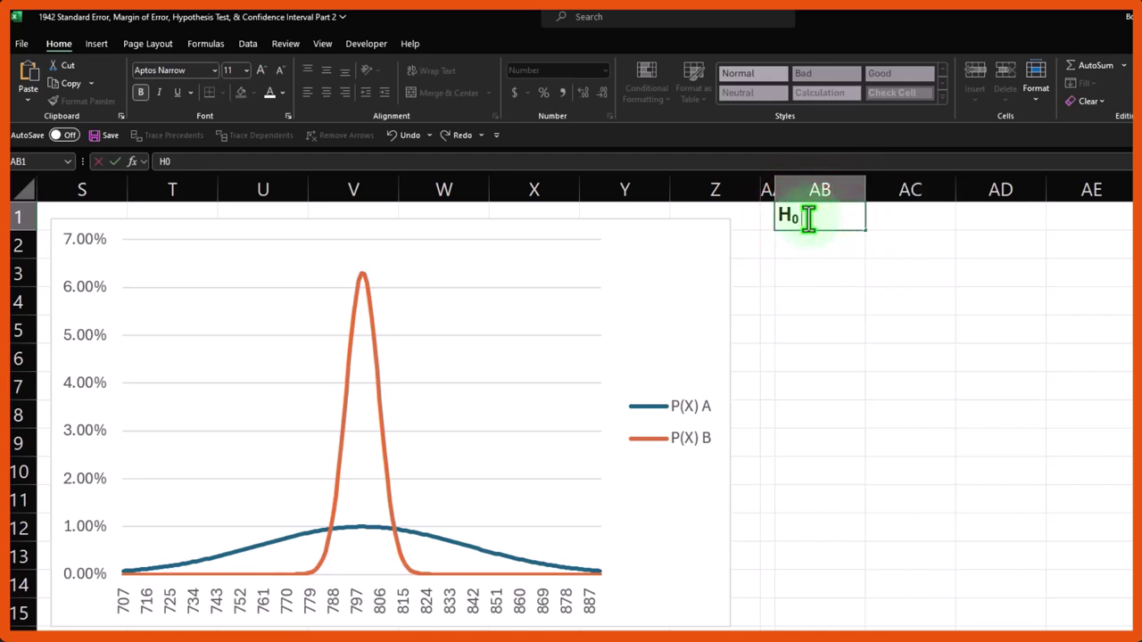
pyautogui.write('-')
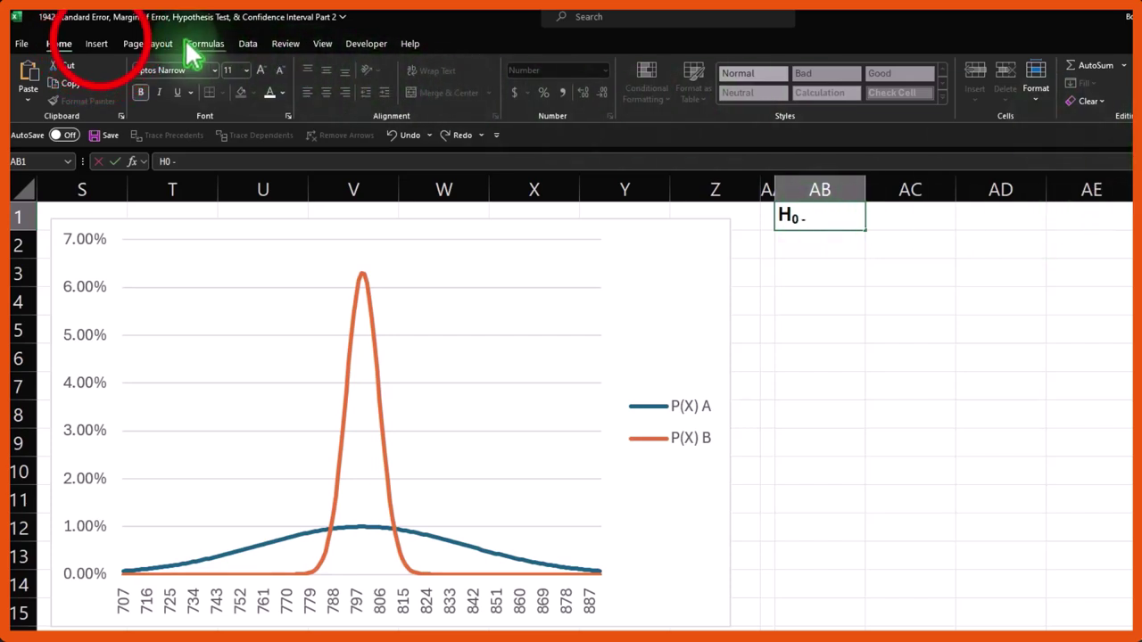
pyautogui.click(96, 43)
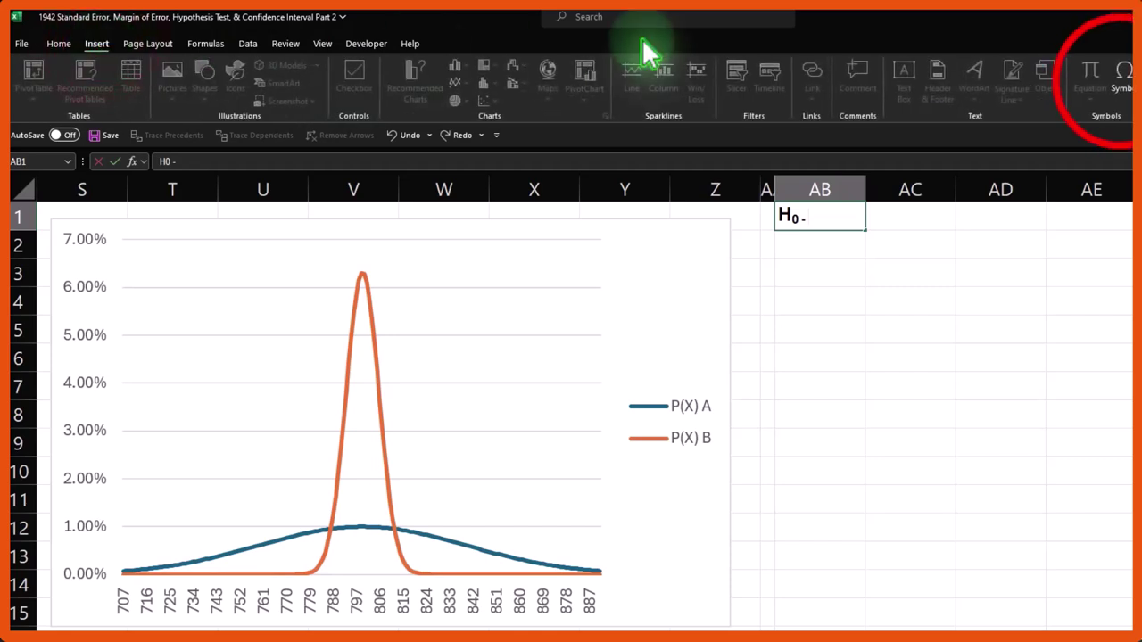
pyautogui.click(1126, 89)
pyautogui.click(747, 360)
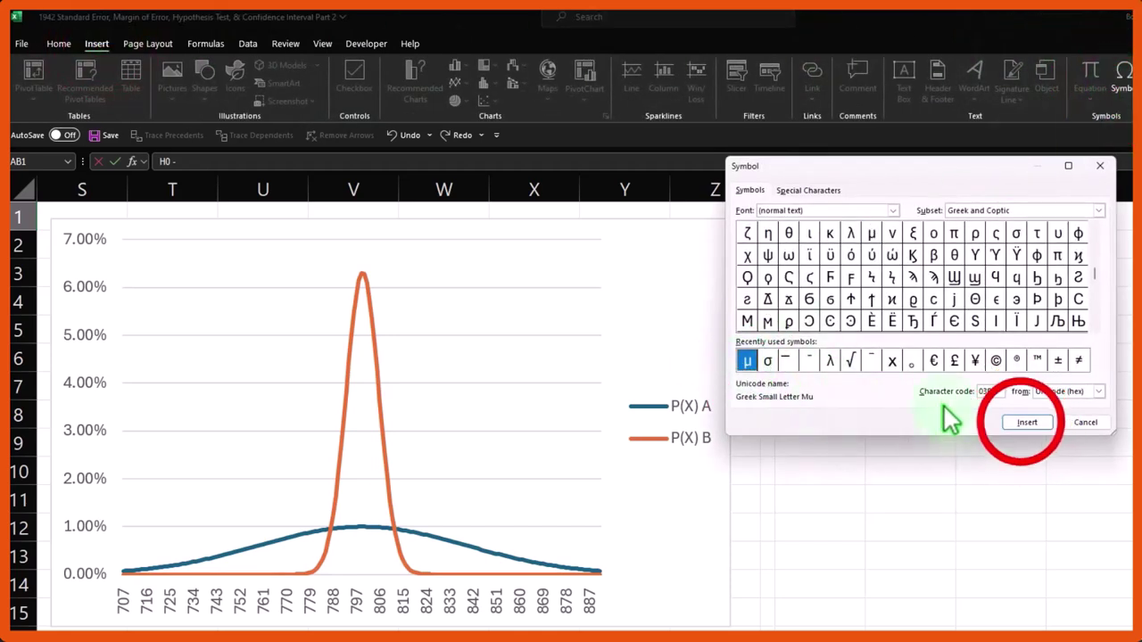
pyautogui.click(1026, 423)
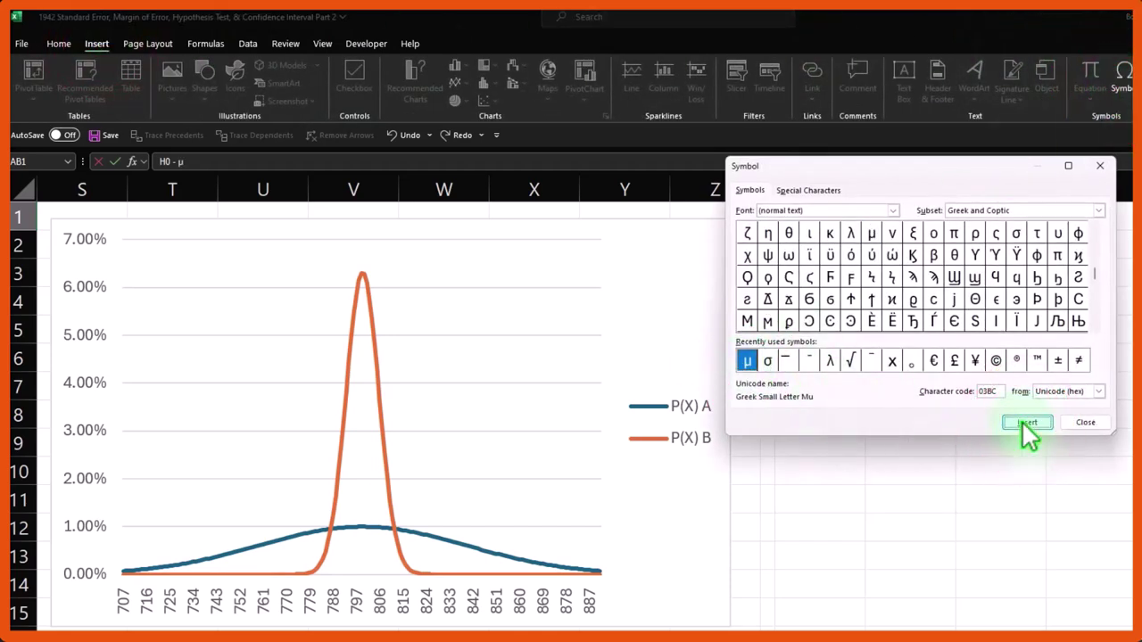
pyautogui.click(1096, 167)
pyautogui.press('Return')
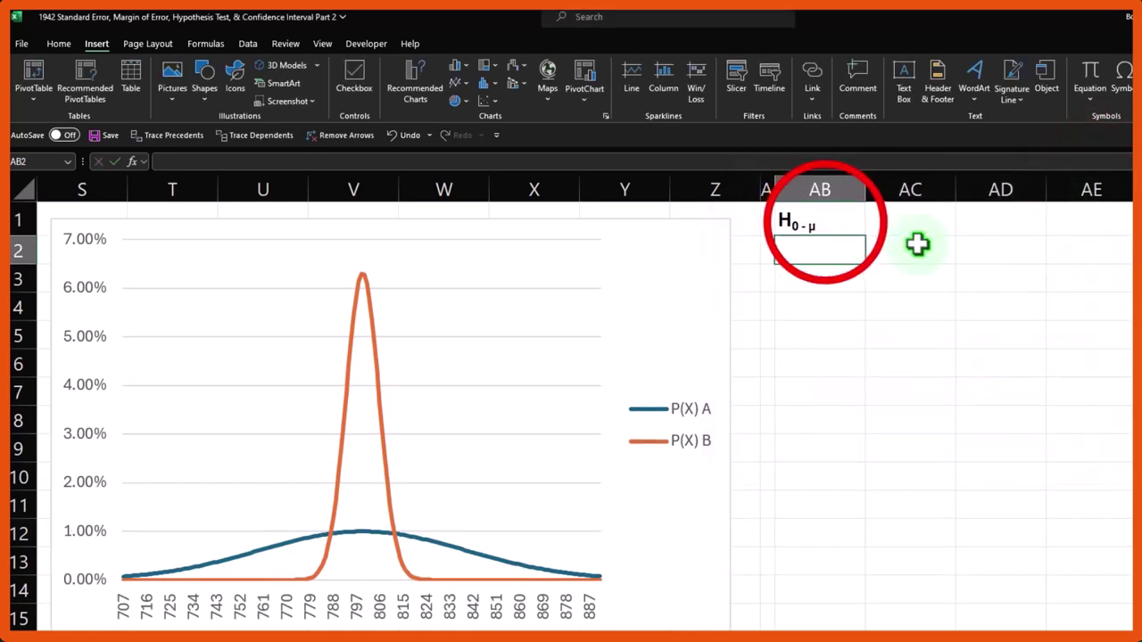
# - Remove the subscript effect from the μ symbol in AB1
pyautogui.doubleClick(819, 221)
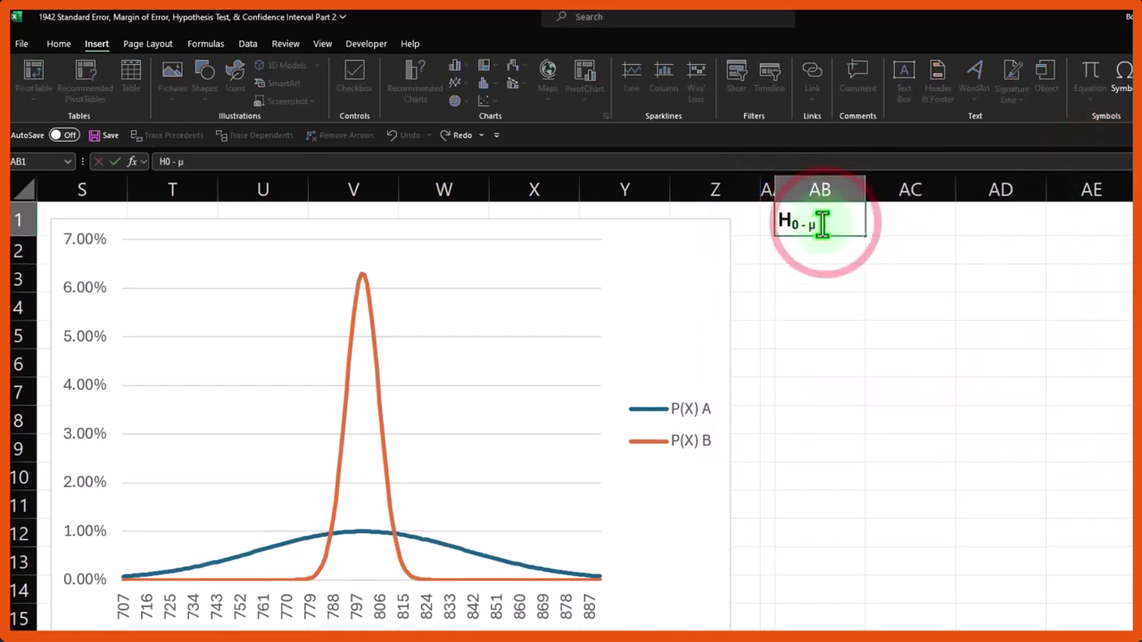
pyautogui.doubleClick(811, 222)
pyautogui.rightClick(812, 229)
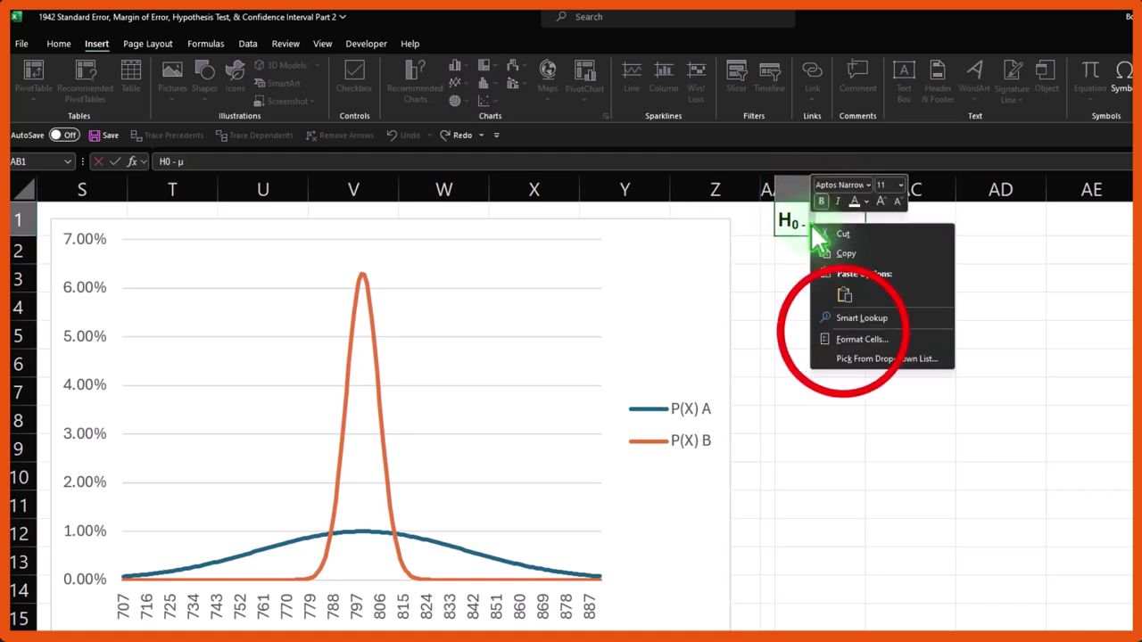
pyautogui.click(852, 339)
pyautogui.click(704, 359)
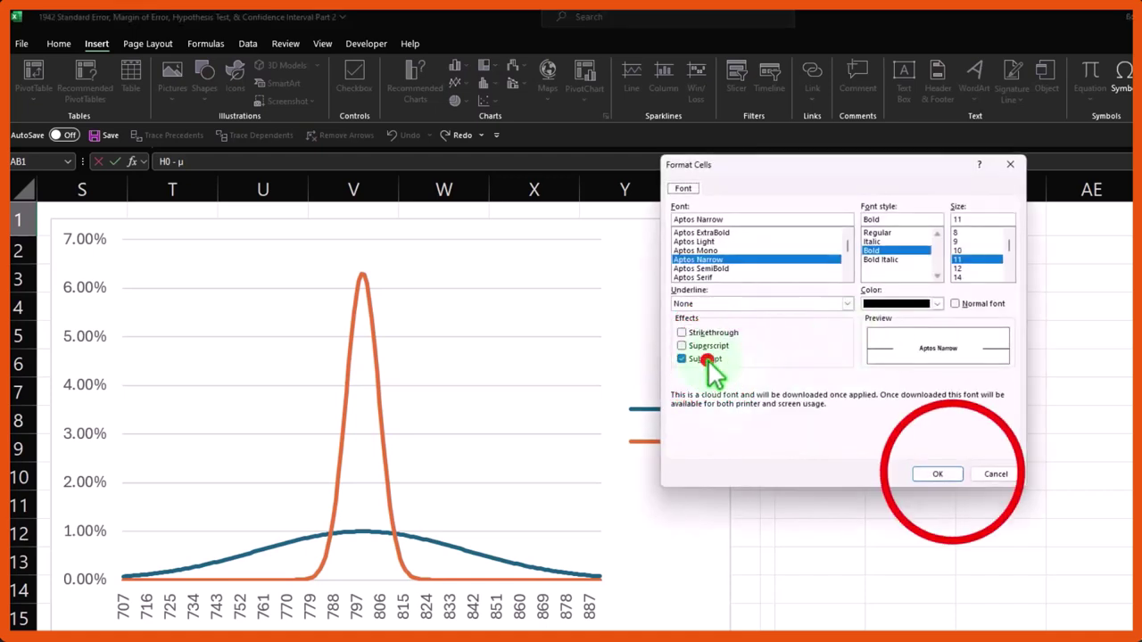
pyautogui.click(944, 473)
# - Add "-Mean" directly after the μ symbol in the AB1 label
pyautogui.click(845, 223)
pyautogui.write('=')
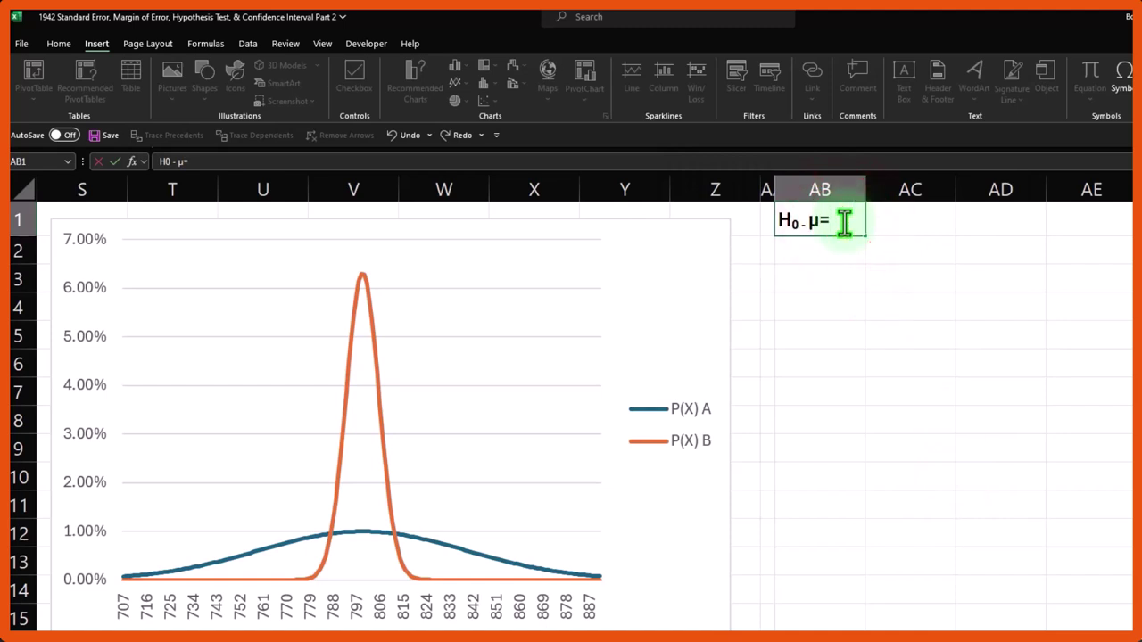
pyautogui.write('Mean')
pyautogui.click(844, 223)
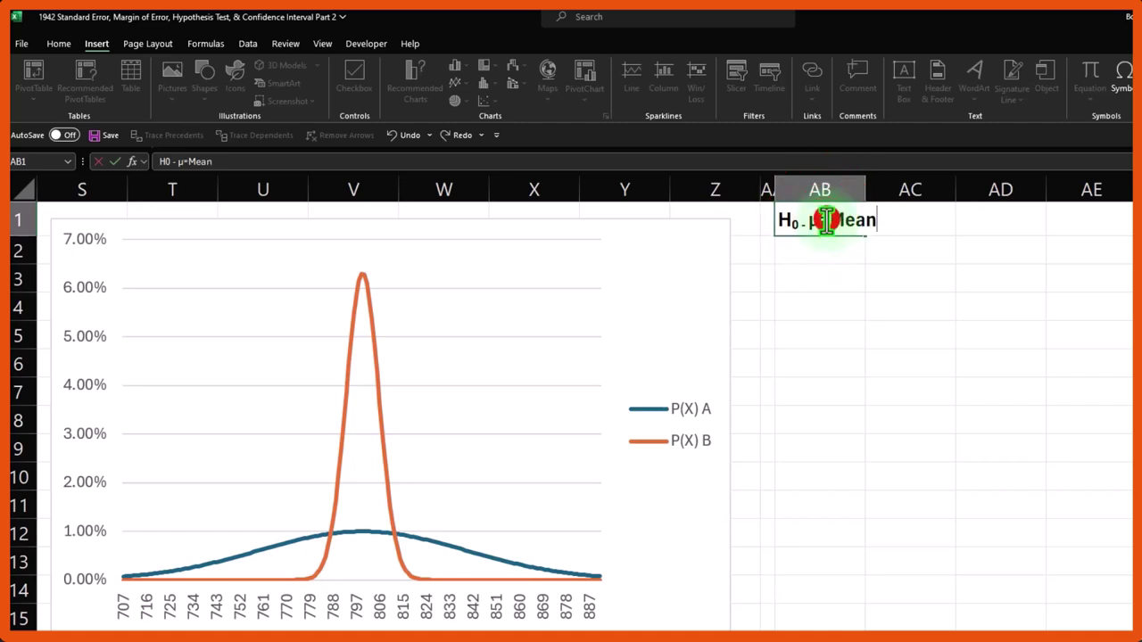
pyautogui.press('BackSpace')
pyautogui.write('-')
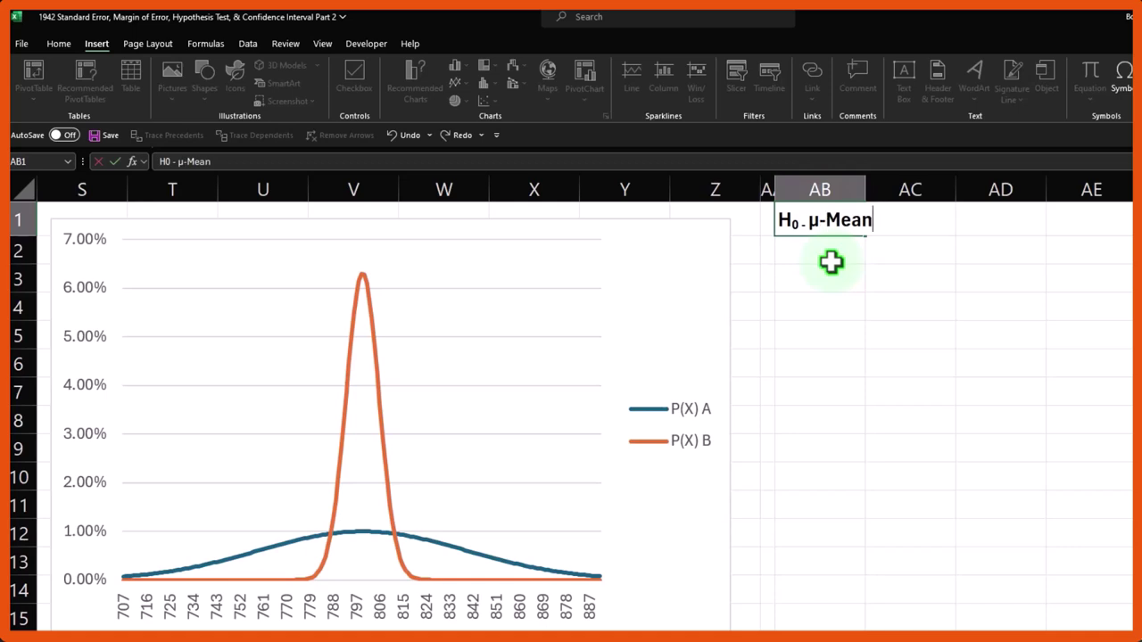
# - Delete the hyphen between H0 and μ so the AB1 label reads "H0 μ-Mean"
pyautogui.click(797, 220)
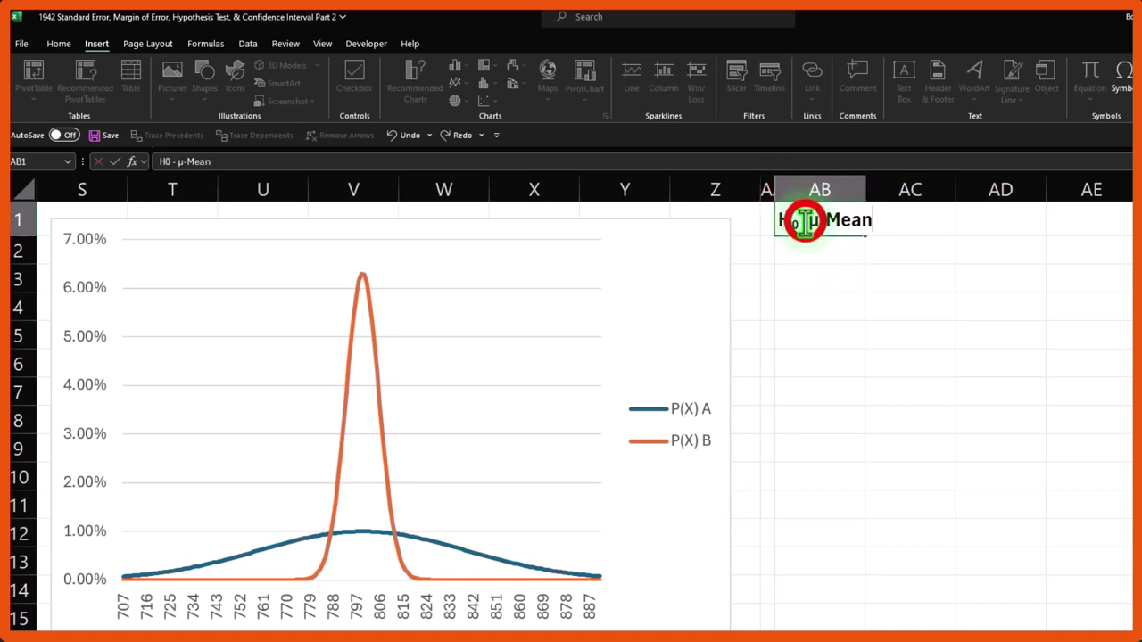
pyautogui.press('Delete')
pyautogui.press('Delete')
pyautogui.press('Delete')
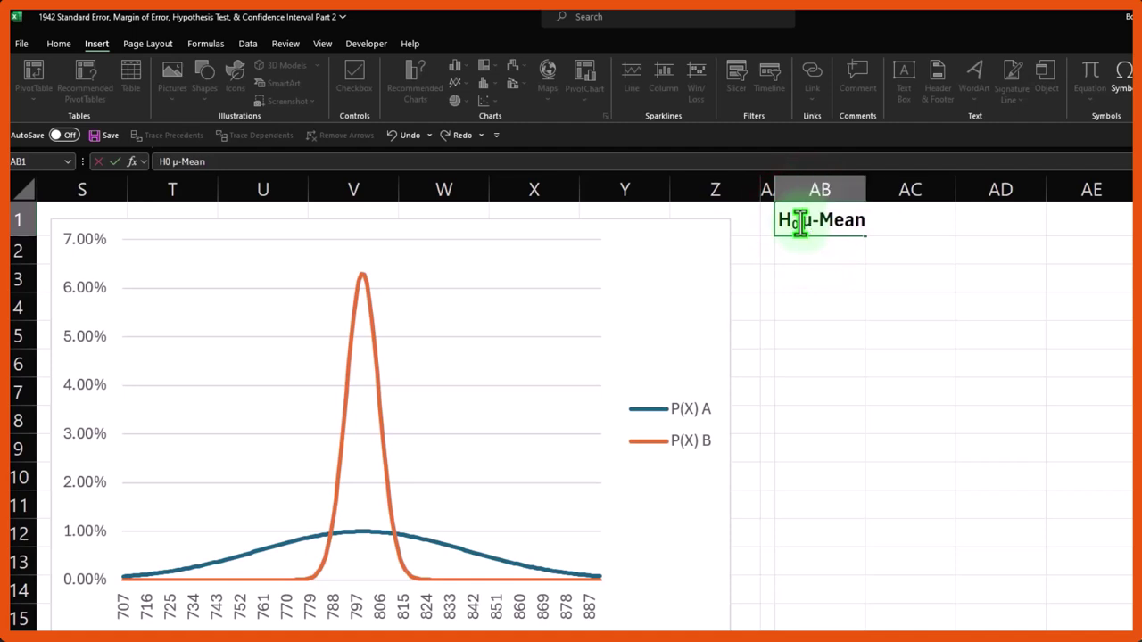
pyautogui.write('-')
pyautogui.press('BackSpace')
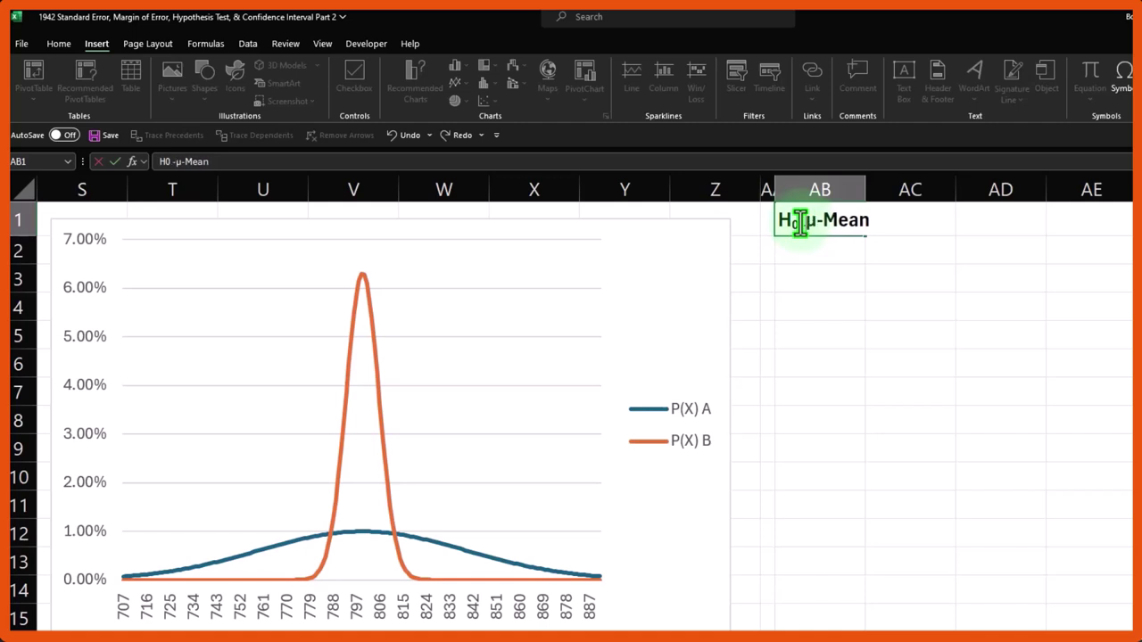
pyautogui.press('BackSpace')
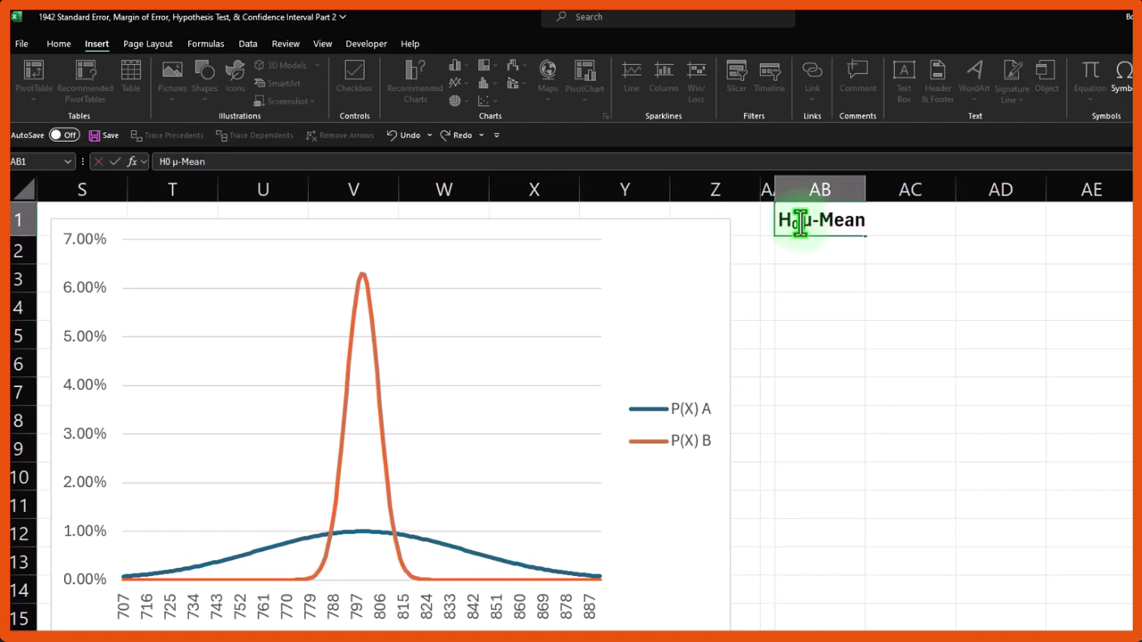
# - Finish editing the AB1 label and widen column AB slightly so the text fits with room to spare
pyautogui.click(805, 265)
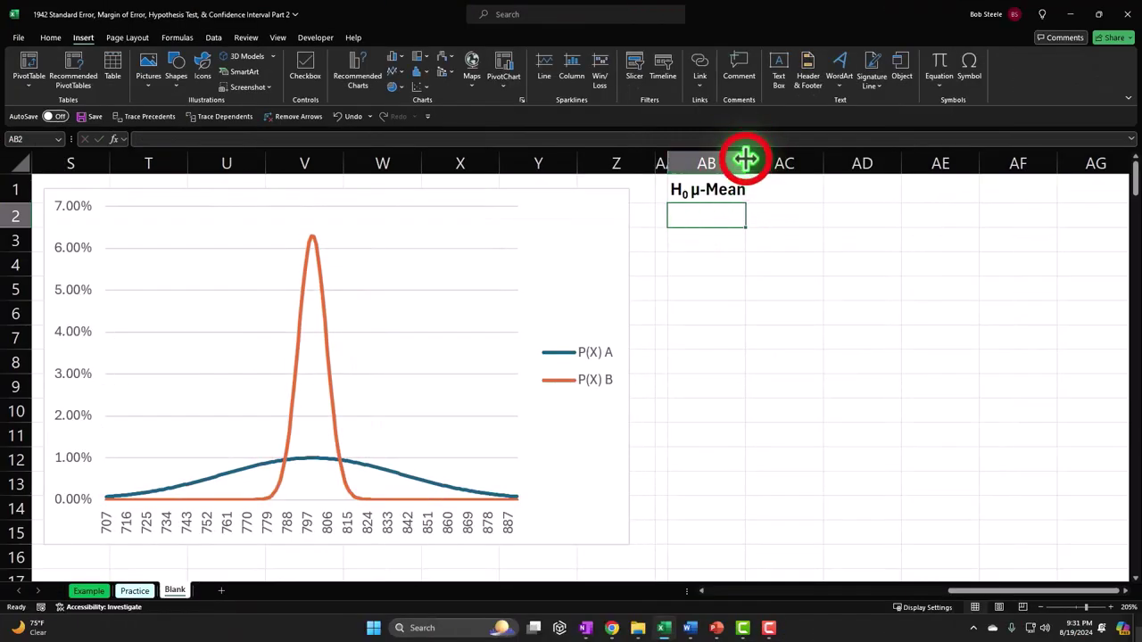
pyautogui.moveTo(745, 161); pyautogui.dragTo(767, 163)
# - Link AC1 to the average item cost value in B1 with the formula =B1
pyautogui.click(803, 187)
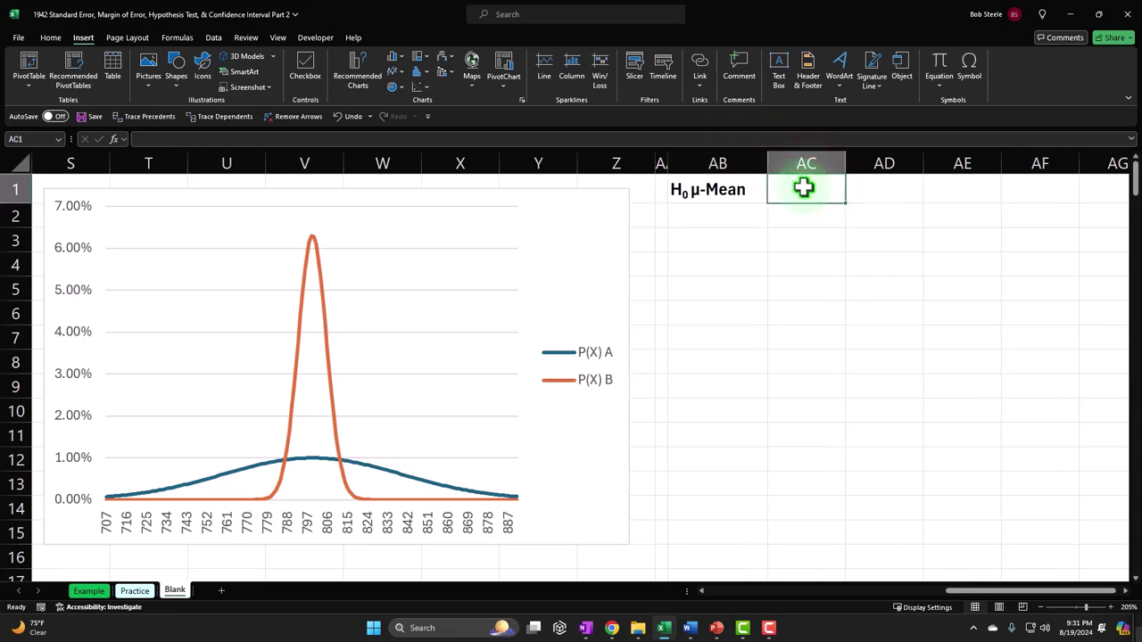
pyautogui.write('=')
pyautogui.press('Left')
pyautogui.press('Left')
pyautogui.press('Left')
pyautogui.press('Left')
pyautogui.press('Left')
pyautogui.press('Left')
pyautogui.press('Left')
pyautogui.press('Left')
pyautogui.press('Left')
pyautogui.press('Left')
pyautogui.press('Left')
pyautogui.press('Left')
pyautogui.press('Left')
pyautogui.press('Left')
pyautogui.press('Left')
pyautogui.press('Left')
pyautogui.press('Left')
pyautogui.press('Left')
pyautogui.press('Left')
pyautogui.press('Left')
pyautogui.press('Left')
pyautogui.press('Left')
pyautogui.press('Left')
pyautogui.press('Left')
pyautogui.press('Left')
pyautogui.press('Left')
pyautogui.press('Left')
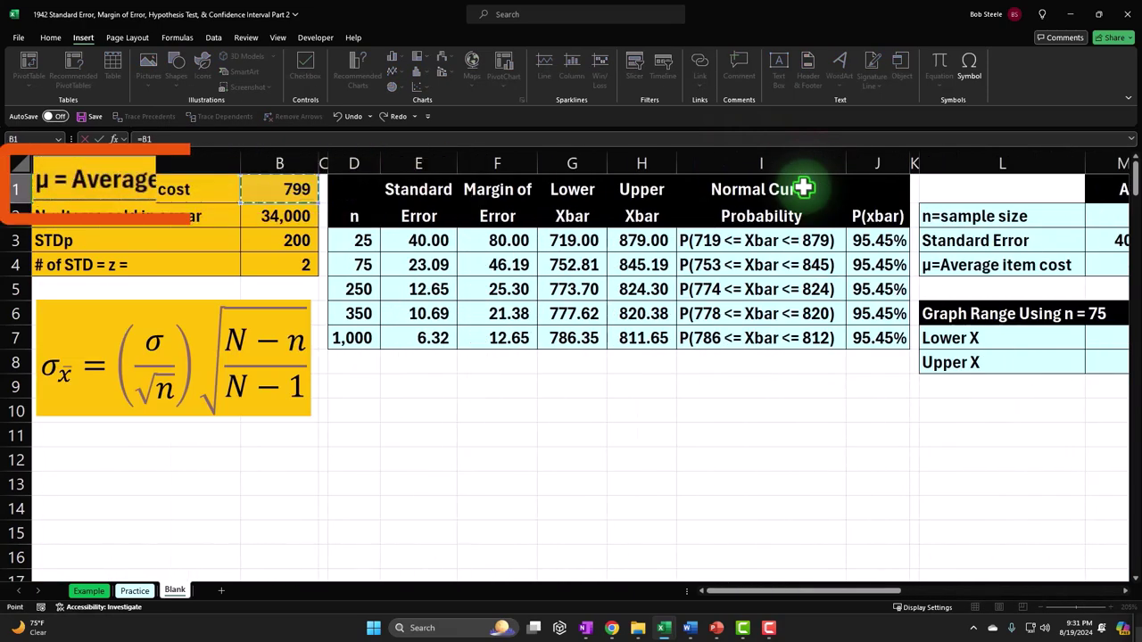
pyautogui.press('Return')
pyautogui.press('Right')
pyautogui.press('Right')
pyautogui.press('Right')
pyautogui.press('Right')
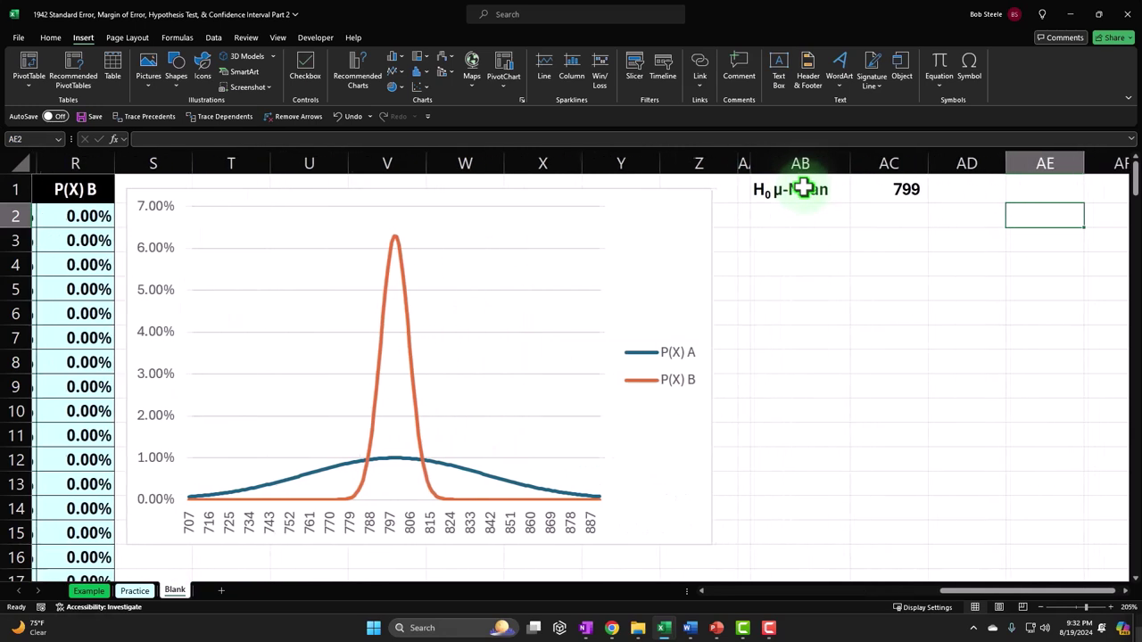
# - Enter the label "STDp" in AB2, directly below the null hypothesis mean label
pyautogui.press('Left')
pyautogui.press('Left')
pyautogui.press('Left')
pyautogui.press('Left')
pyautogui.press('Left')
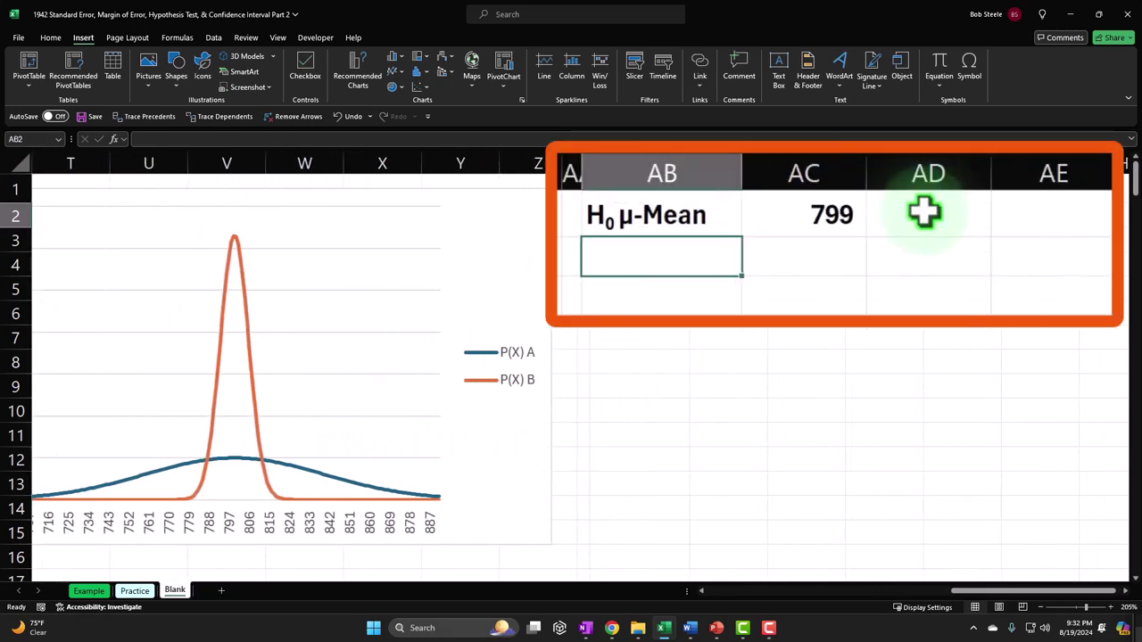
pyautogui.write('ST')
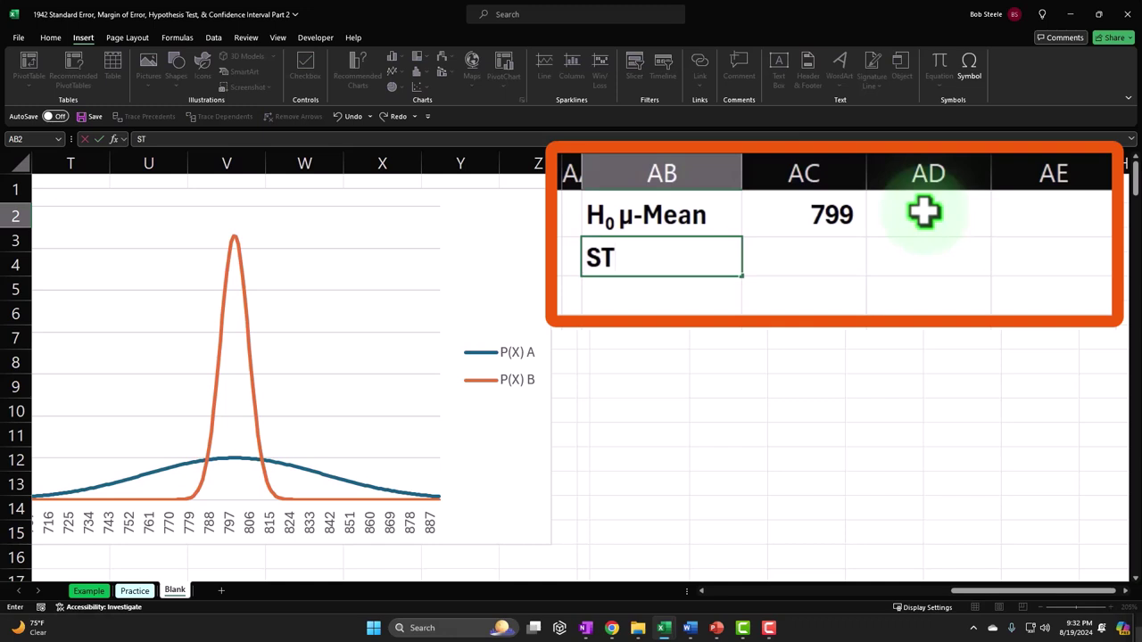
pyautogui.write('Dp')
# - Link AC2 to the population standard deviation value in B3 with the formula =B3
pyautogui.press('Right')
pyautogui.write('=')
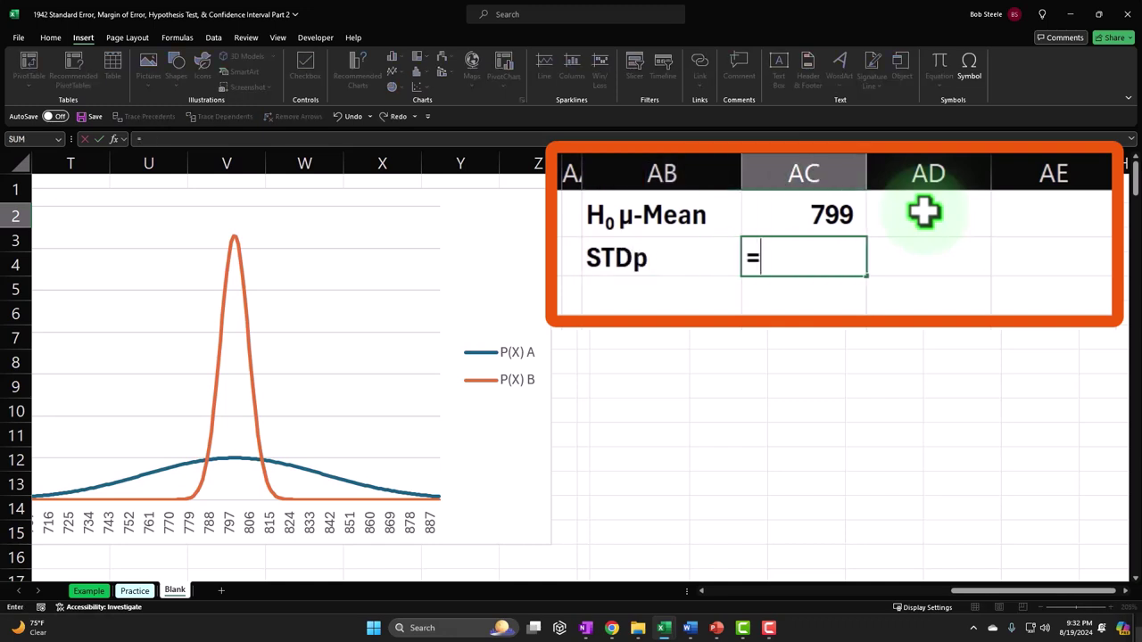
pyautogui.press('Up')
pyautogui.press('Left')
pyautogui.press('Left')
pyautogui.press('Left')
pyautogui.press('Left')
pyautogui.press('Left')
pyautogui.press('Left')
pyautogui.press('Left')
pyautogui.press('Left')
pyautogui.press('Left')
pyautogui.press('Left')
pyautogui.press('Left')
pyautogui.press('Left')
pyautogui.press('Left')
pyautogui.press('Left')
pyautogui.press('Left')
pyautogui.press('Left')
pyautogui.press('Left')
pyautogui.press('Left')
pyautogui.press('Left')
pyautogui.press('Left')
pyautogui.press('Left')
pyautogui.press('Left')
pyautogui.press('Left')
pyautogui.press('Left')
pyautogui.press('Left')
pyautogui.press('Left')
pyautogui.press('Left')
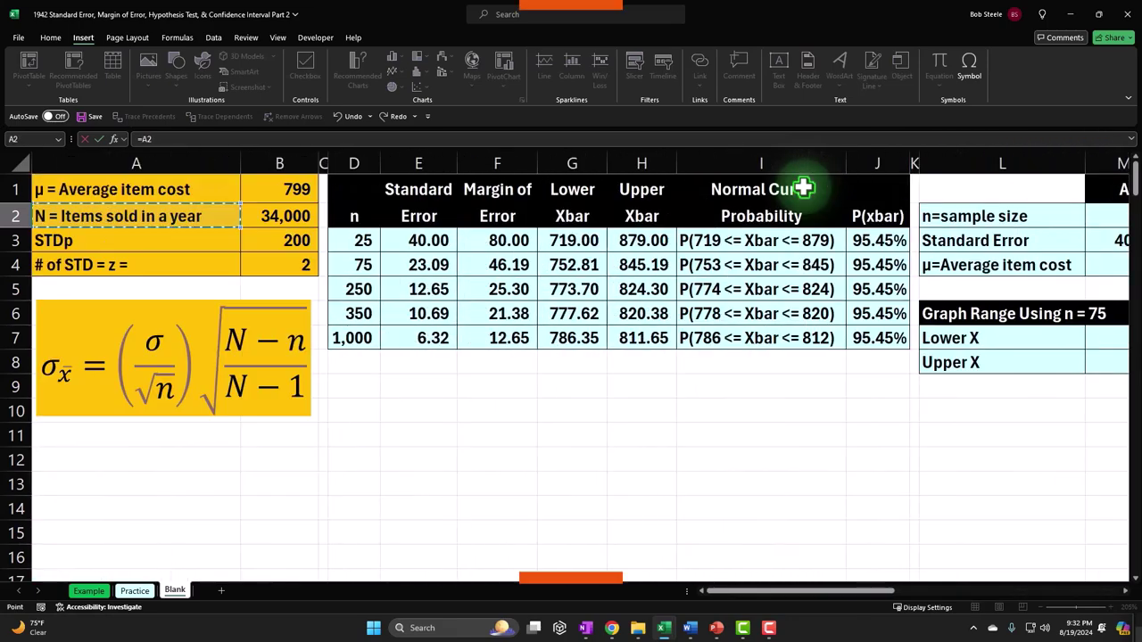
pyautogui.press('Down')
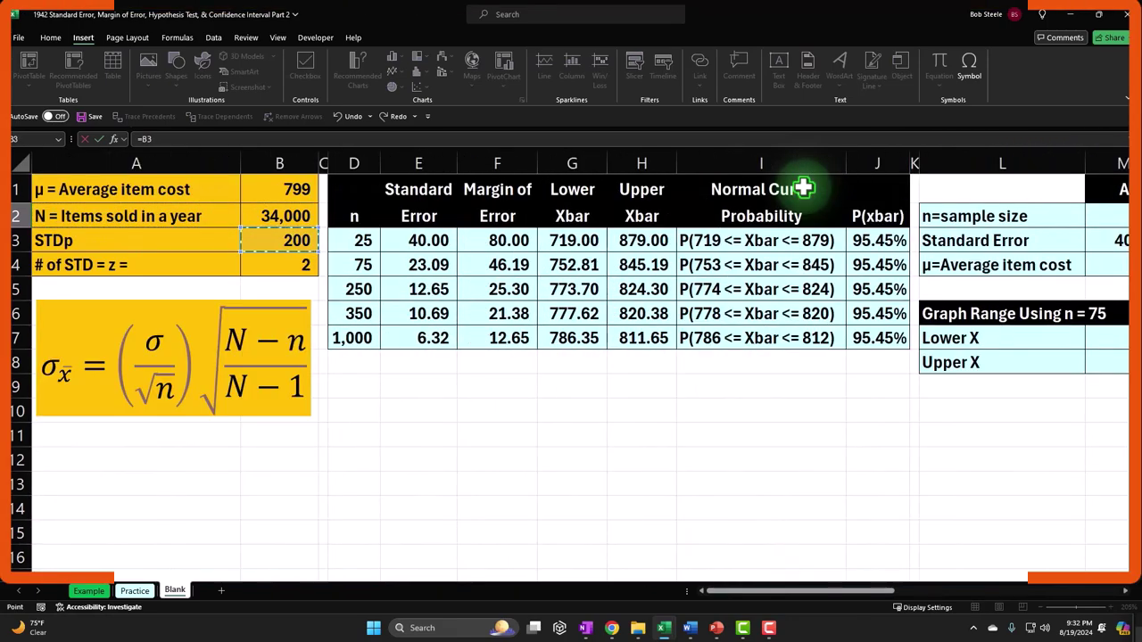
pyautogui.press('Return')
pyautogui.press('Right')
pyautogui.press('Right')
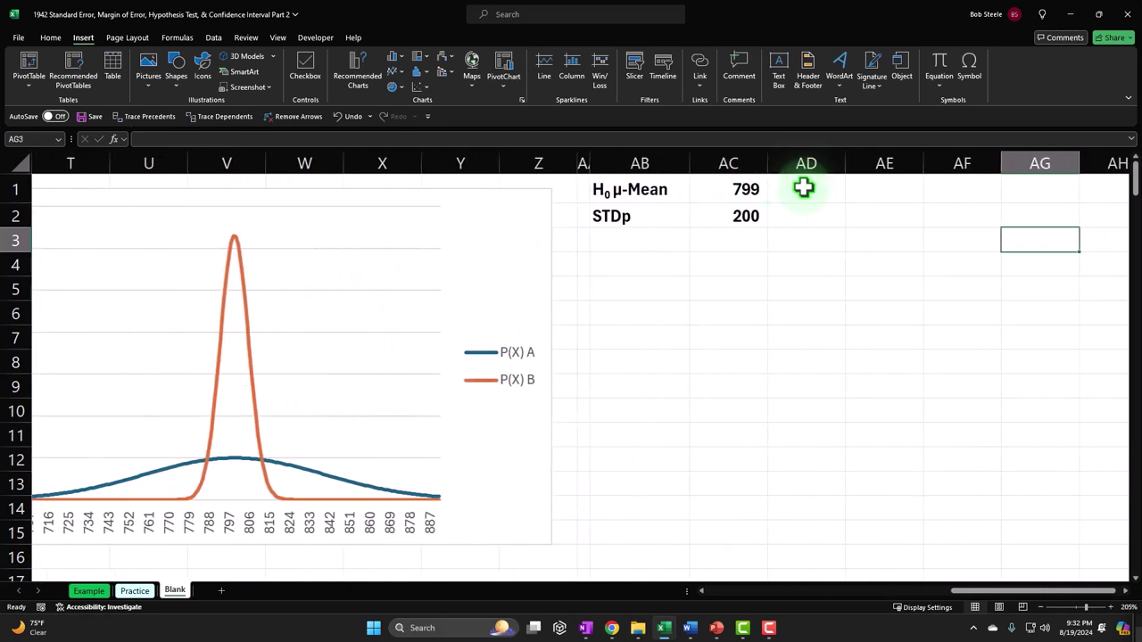
# - Link AB3 to the "N = Items sold in a year" label with =A2 and widen column AB to fit it
pyautogui.press('Down')
pyautogui.press('Left')
pyautogui.press('Left')
pyautogui.press('Left')
pyautogui.press('Left')
pyautogui.press('Left')
pyautogui.press('Up')
pyautogui.write('=')
pyautogui.press('Left')
pyautogui.press('Left')
pyautogui.press('Left')
pyautogui.press('Left')
pyautogui.press('Left')
pyautogui.press('Left')
pyautogui.press('Left')
pyautogui.press('Left')
pyautogui.press('Left')
pyautogui.press('Left')
pyautogui.press('Left')
pyautogui.press('Left')
pyautogui.press('Left')
pyautogui.press('Left')
pyautogui.press('Left')
pyautogui.press('Left')
pyautogui.press('Left')
pyautogui.press('Left')
pyautogui.press('Left')
pyautogui.press('Left')
pyautogui.press('Left')
pyautogui.press('Left')
pyautogui.press('Left')
pyautogui.press('Left')
pyautogui.press('Up')
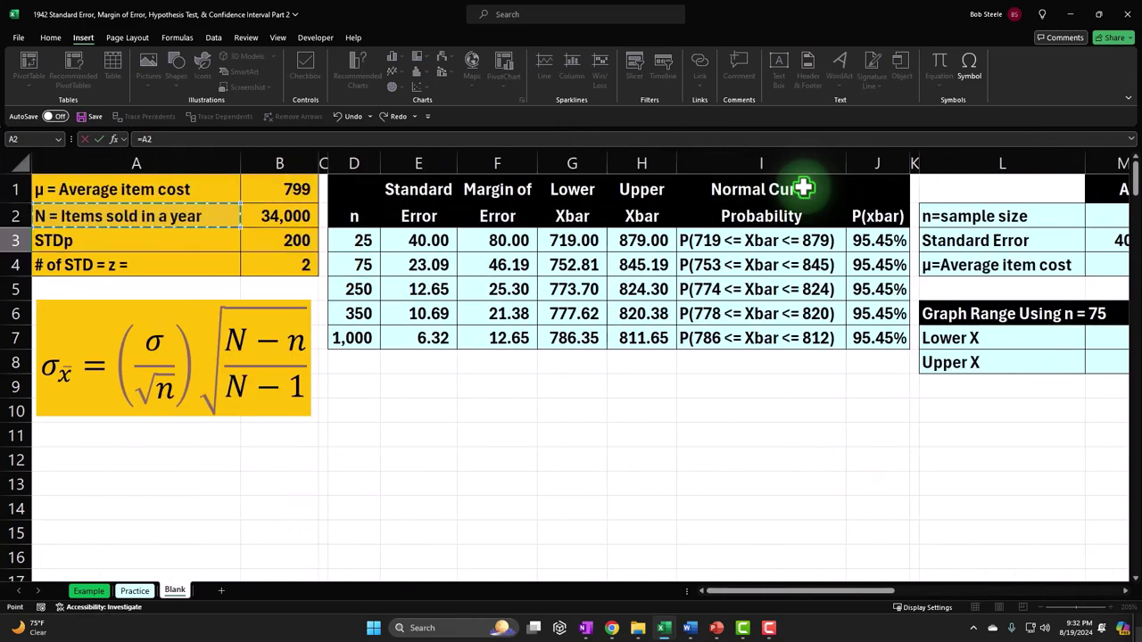
pyautogui.press('Return')
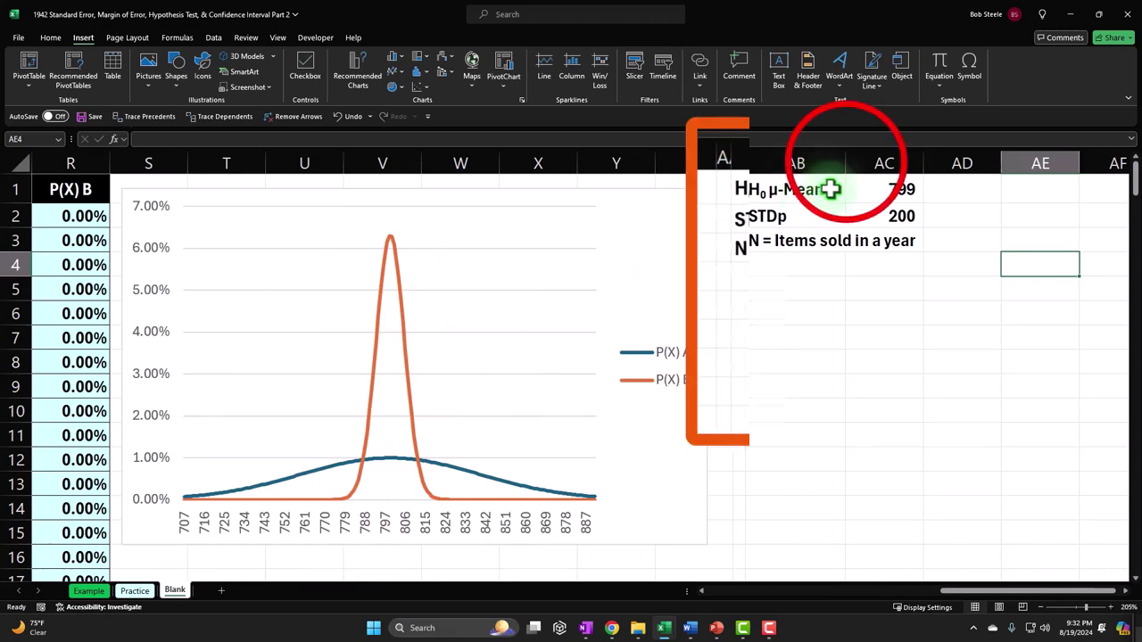
pyautogui.moveTo(848, 161); pyautogui.dragTo(937, 157)
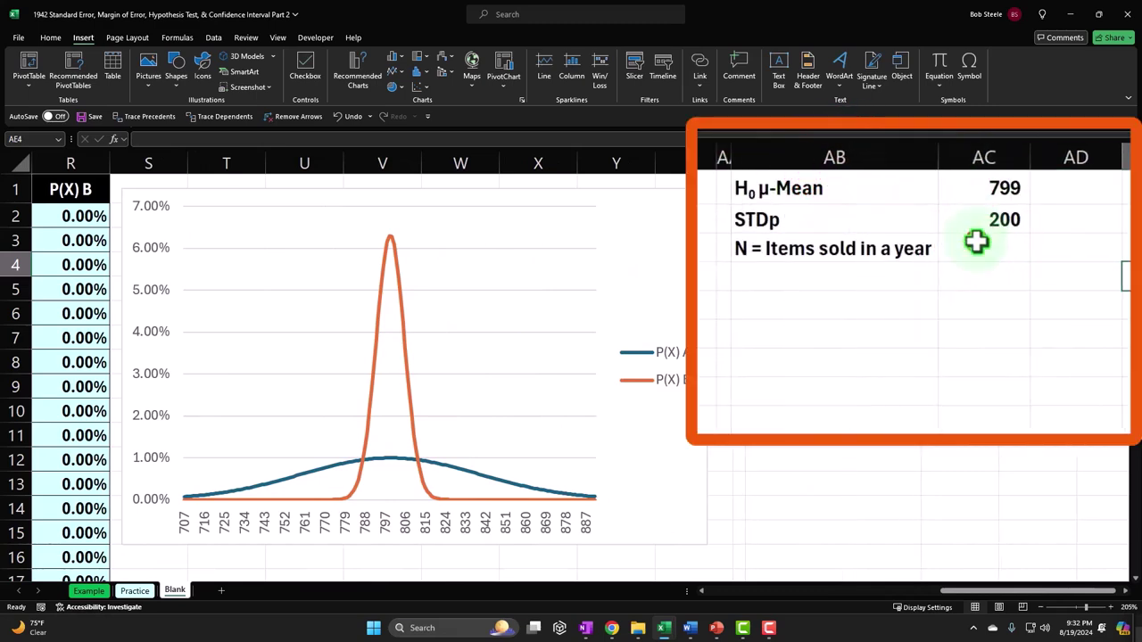
# - Link AC3 to the number of items sold in a year with the formula =B2
pyautogui.click(976, 243)
pyautogui.write('=')
pyautogui.press('Left')
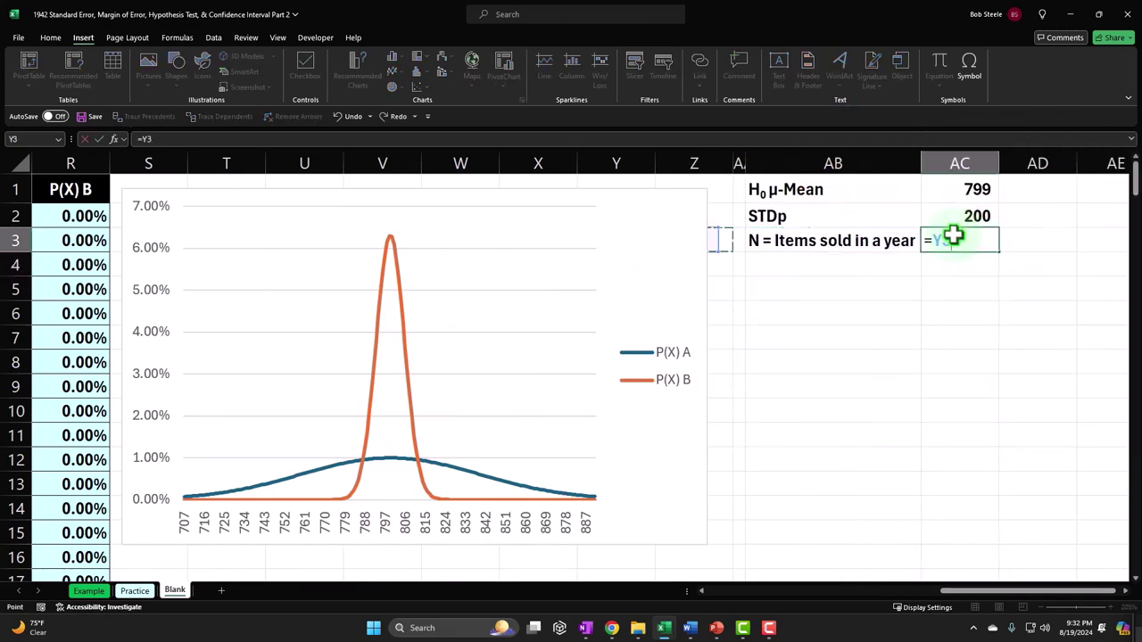
pyautogui.press('Home')
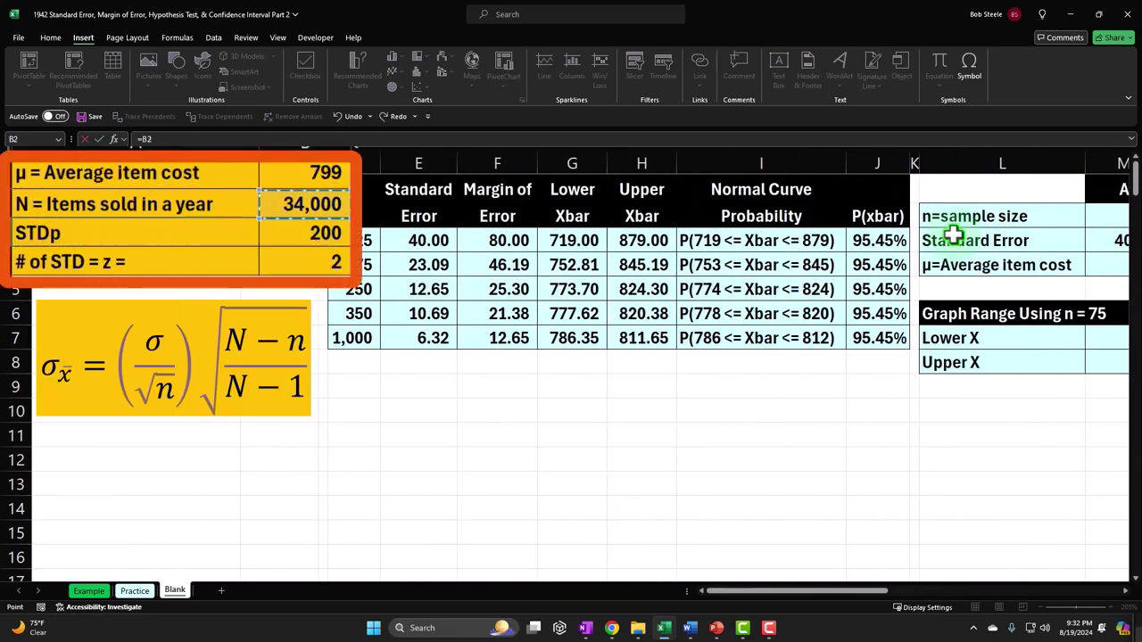
pyautogui.press('Return')
pyautogui.press('Right')
pyautogui.press('Right')
pyautogui.press('Right')
pyautogui.press('Right')
pyautogui.press('Right')
pyautogui.press('Right')
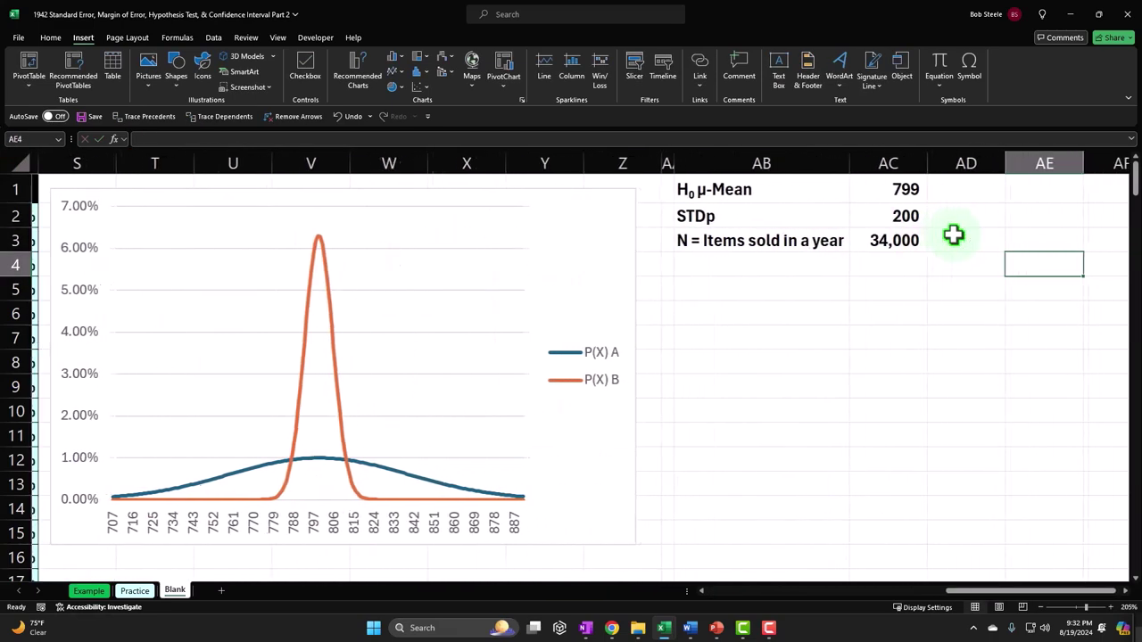
pyautogui.press('Right')
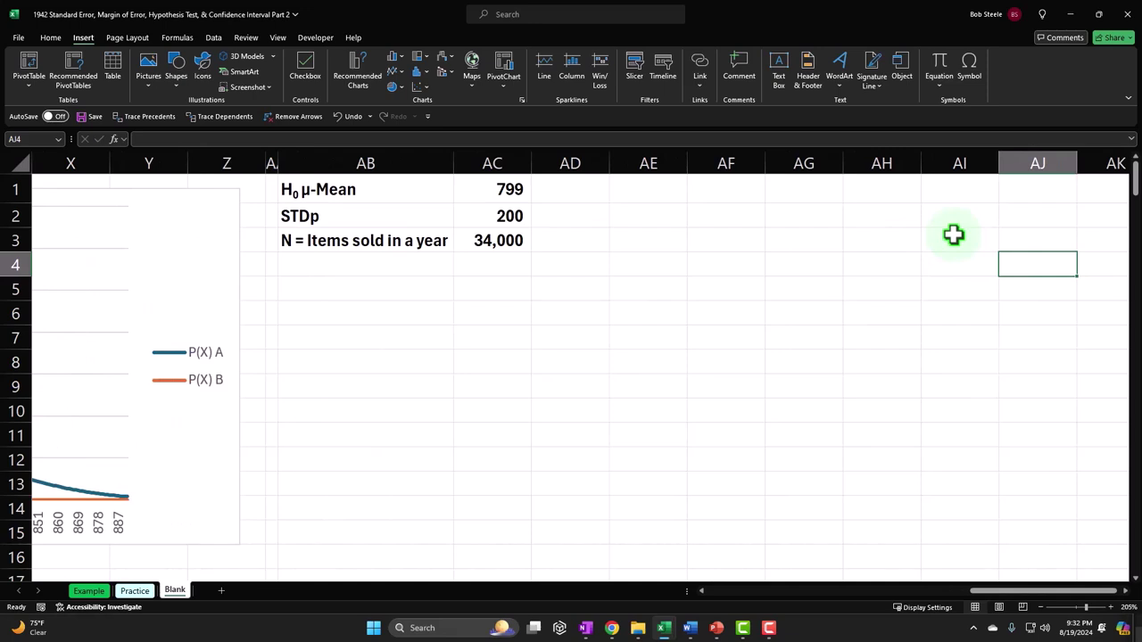
pyautogui.click(518, 189)
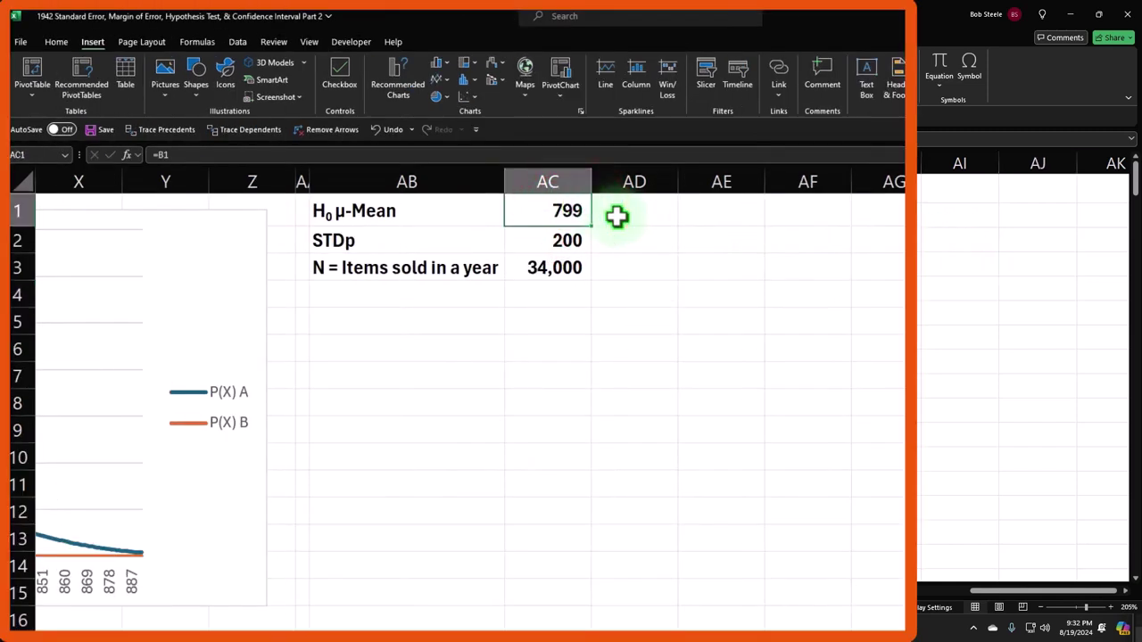
pyautogui.press('Down')
pyautogui.press('Down')
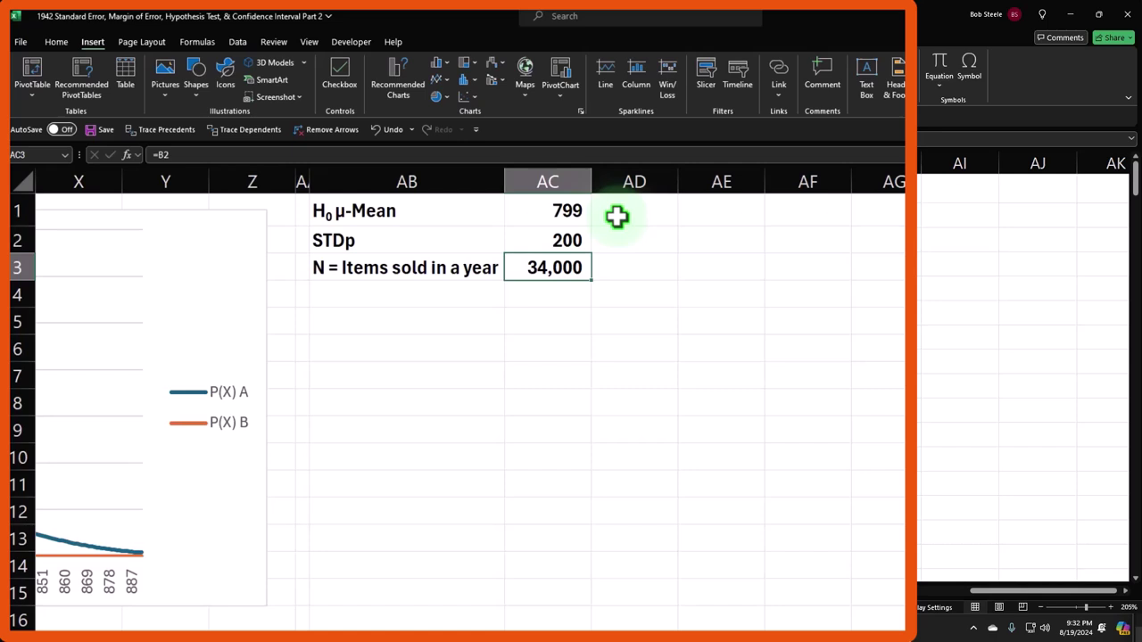
pyautogui.press('Down')
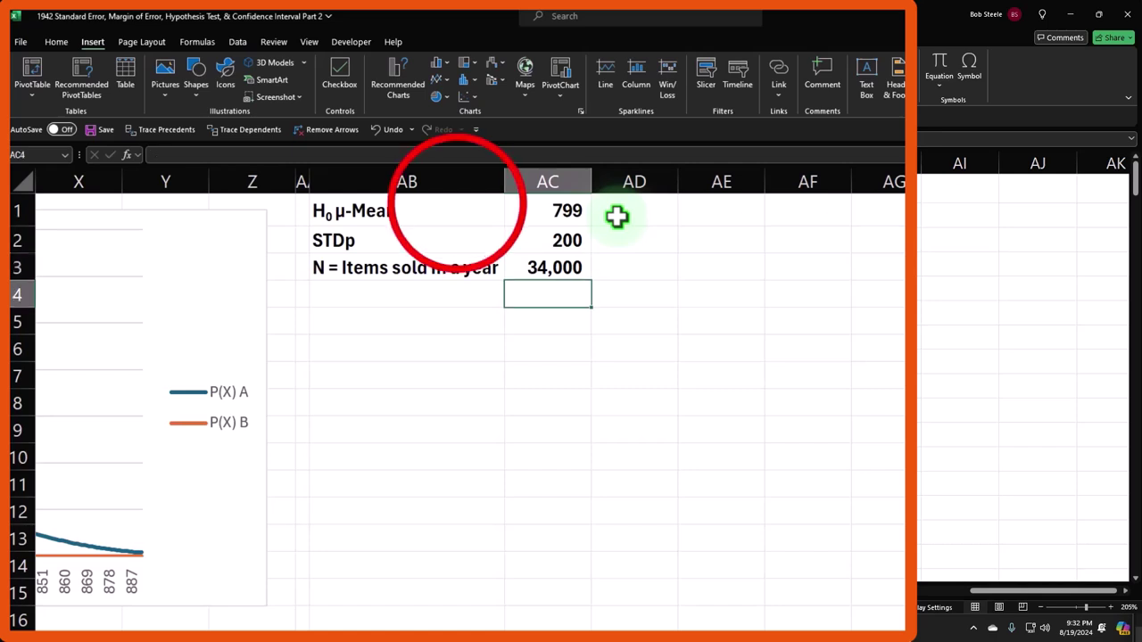
# - Format AB1:AC3 with the standard orange-gold fill colour and all borders
pyautogui.moveTo(457, 207); pyautogui.dragTo(530, 265)
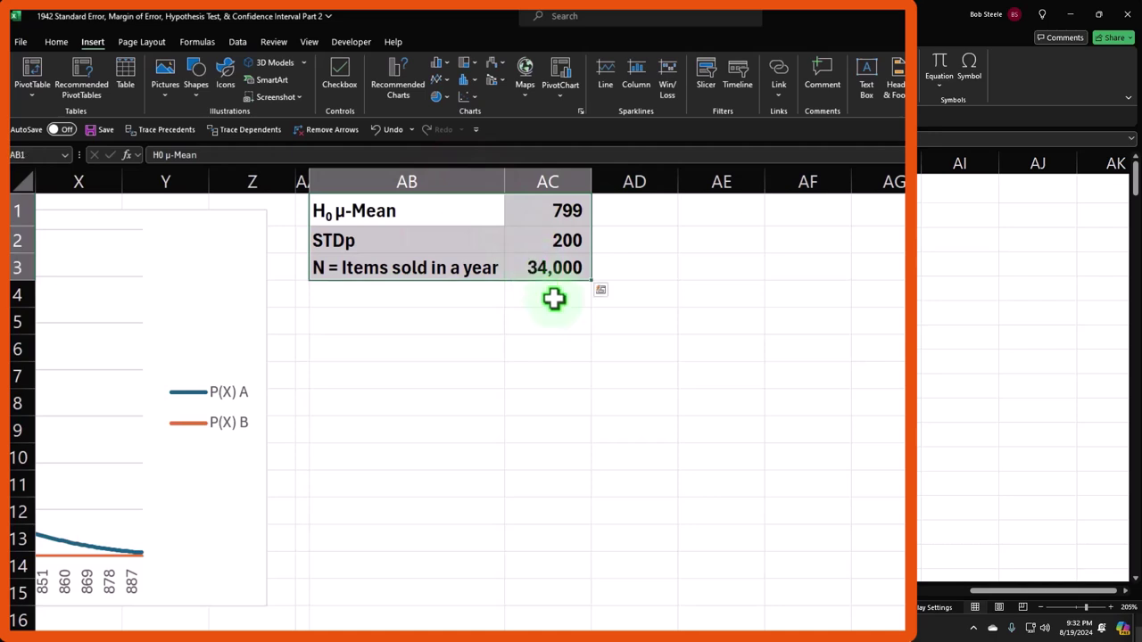
pyautogui.click(56, 41)
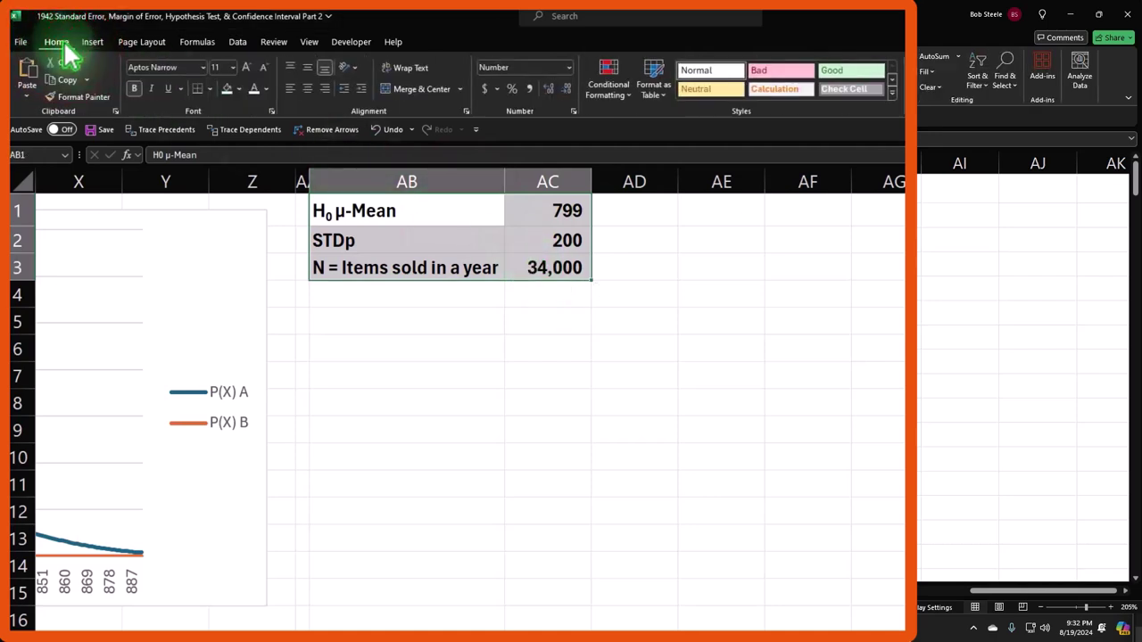
pyautogui.click(239, 89)
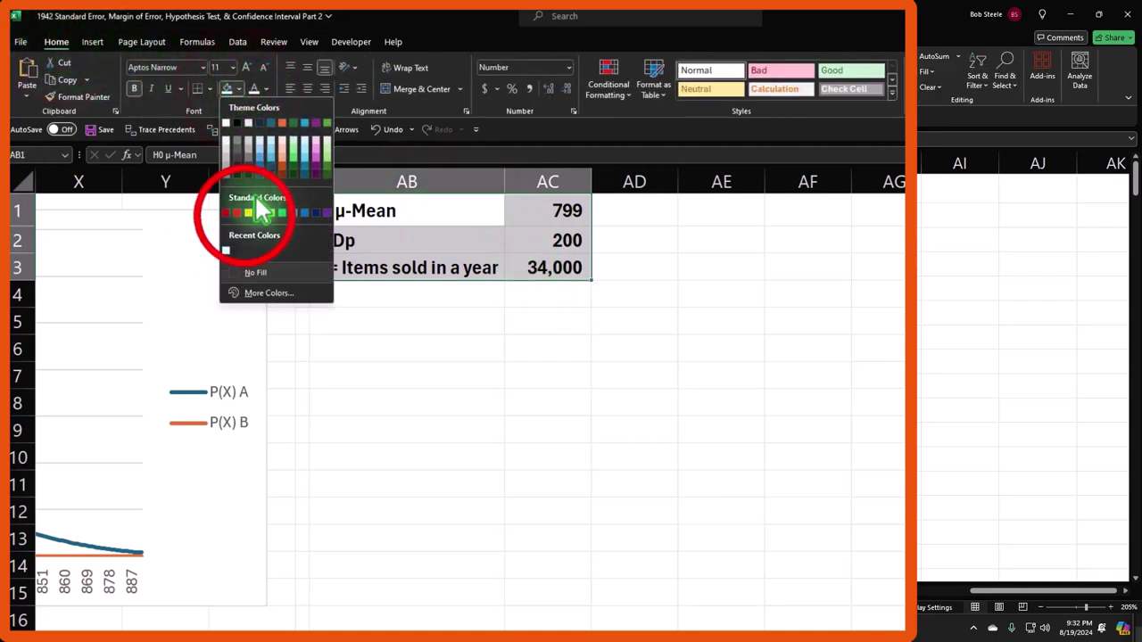
pyautogui.click(247, 212)
pyautogui.click(213, 90)
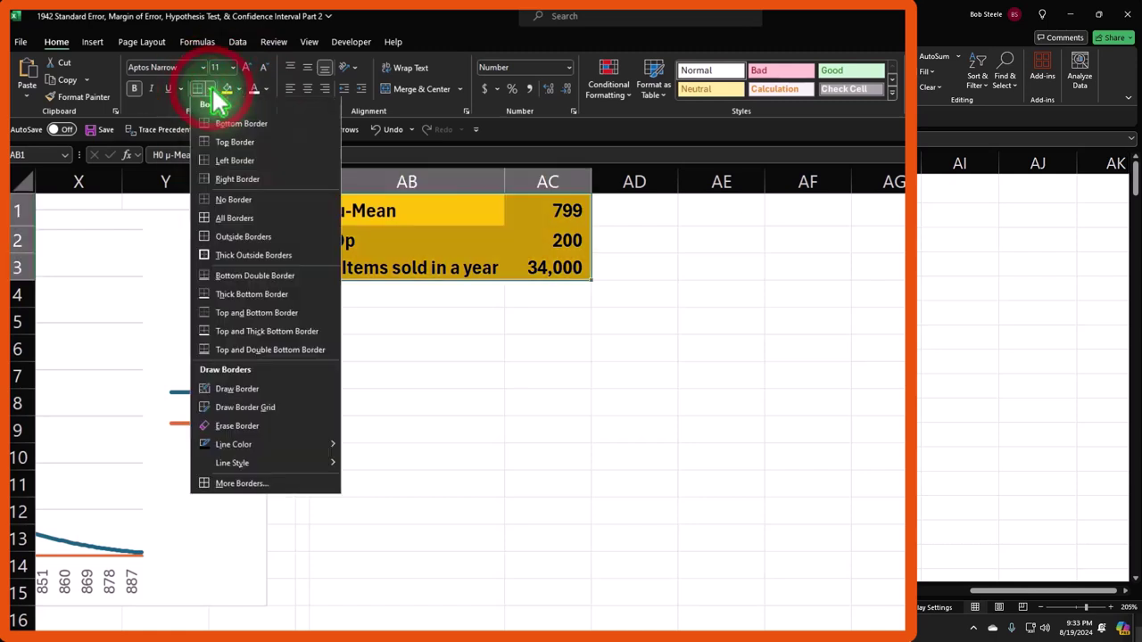
pyautogui.click(227, 212)
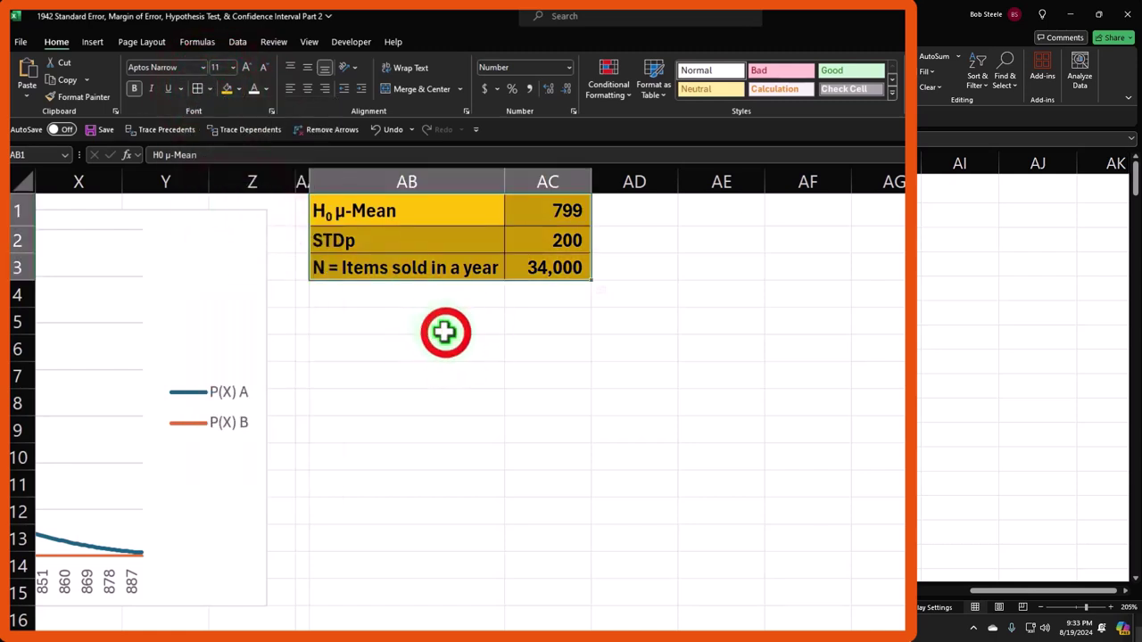
# - Enter the heading "We Take a Sample" in AB5, leaving row 4 blank under the input table
pyautogui.click(437, 328)
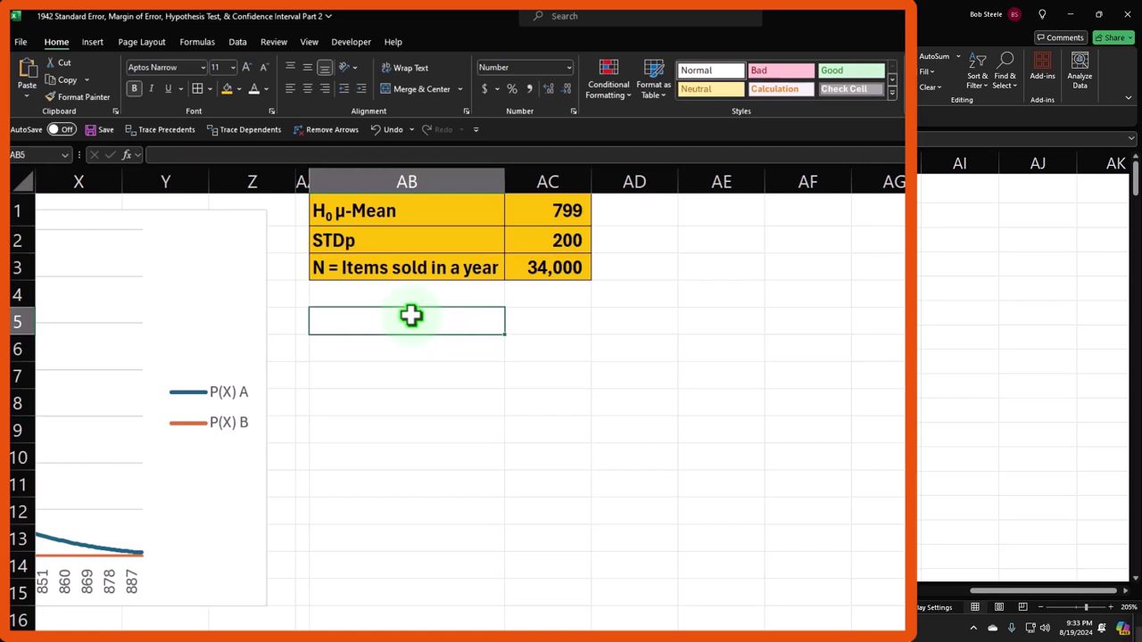
pyautogui.write('We Take')
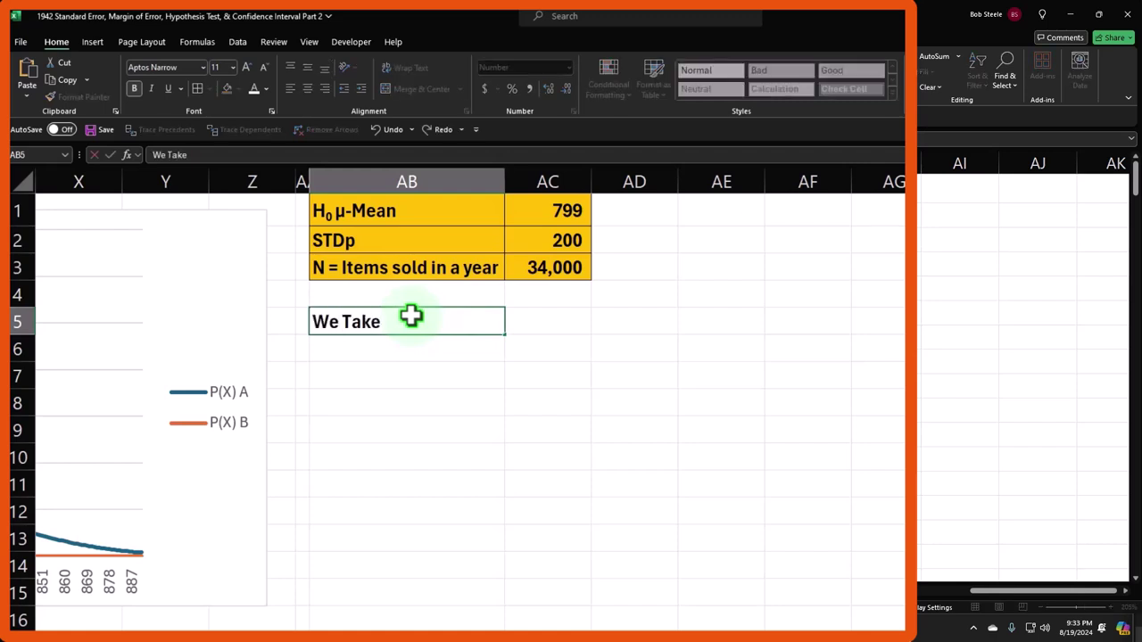
pyautogui.write(' a Sample')
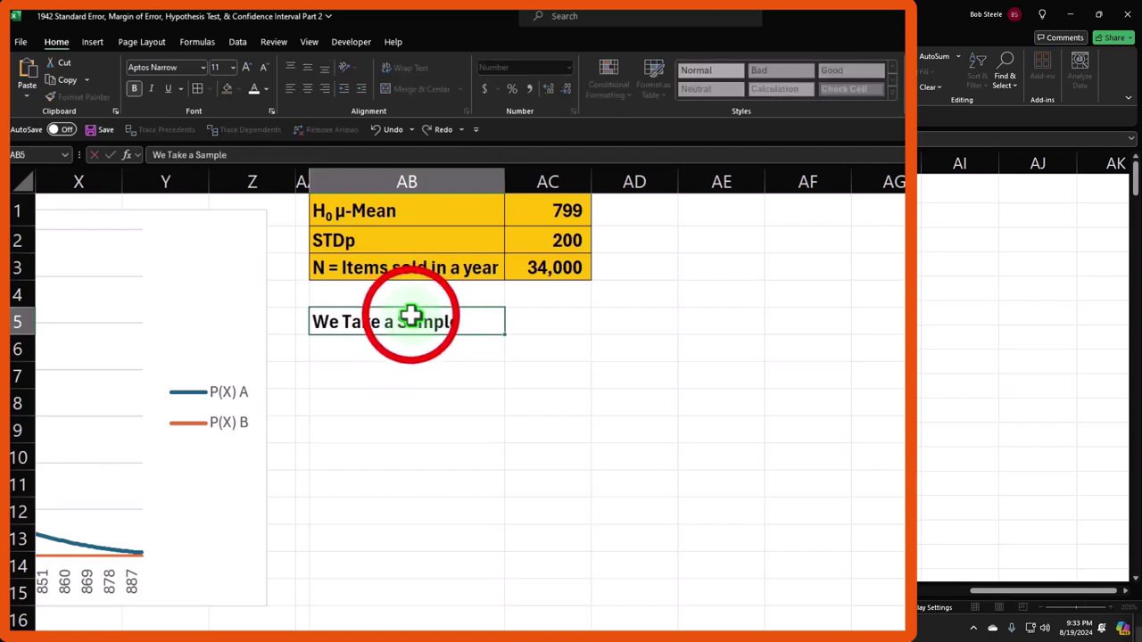
pyautogui.press('Return')
# - Format the heading cells AB5:AC5 with a black fill and white font
pyautogui.click(496, 321)
pyautogui.moveTo(496, 321); pyautogui.dragTo(528, 318)
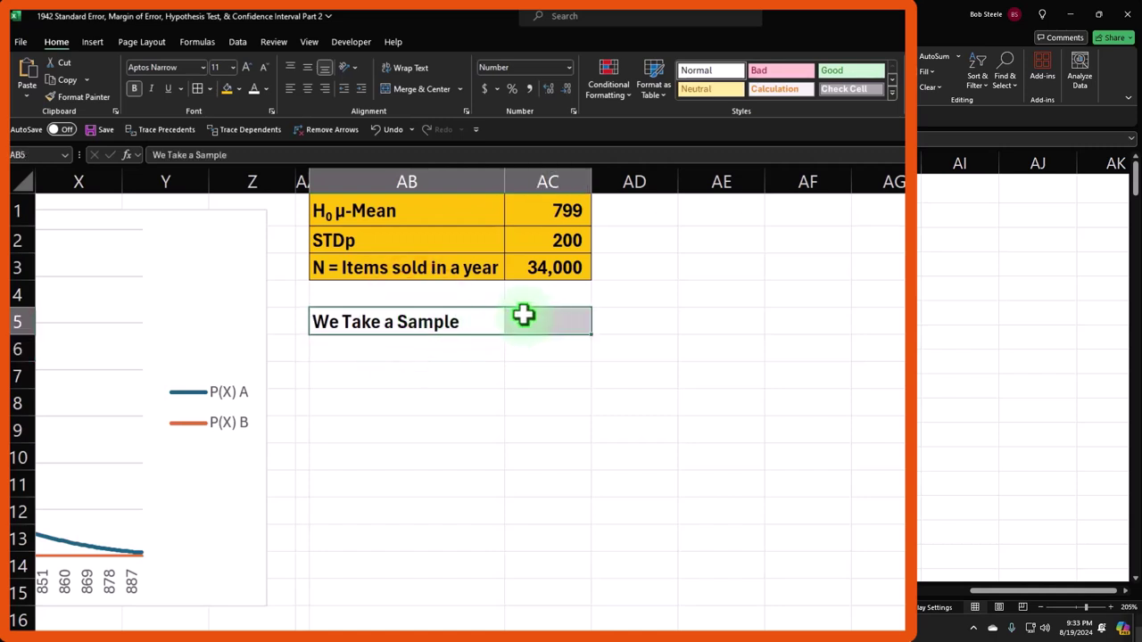
pyautogui.click(239, 89)
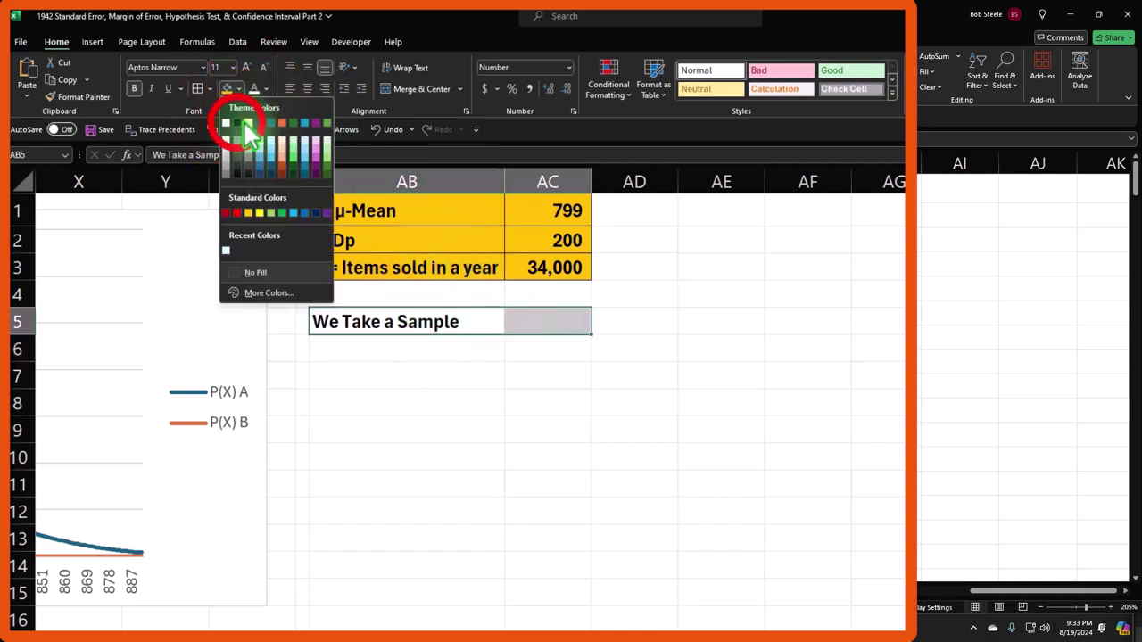
pyautogui.click(235, 122)
pyautogui.click(254, 90)
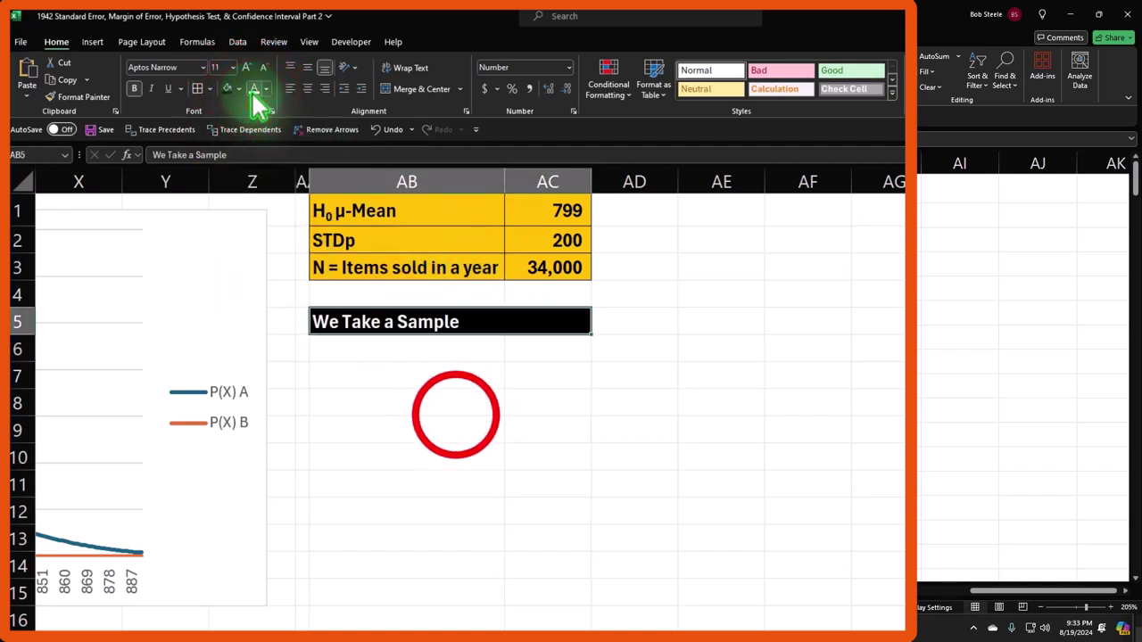
pyautogui.click(454, 413)
# - Enter the label "n=Sample size" in AB6 with the value 350 in AC6
pyautogui.click(359, 346)
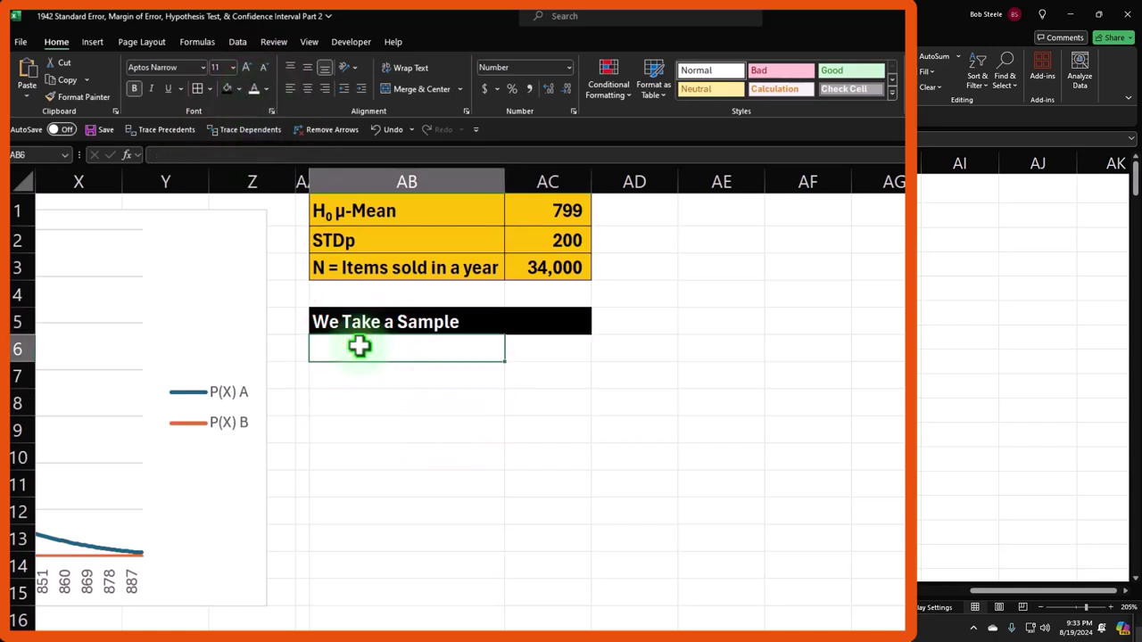
pyautogui.write('n')
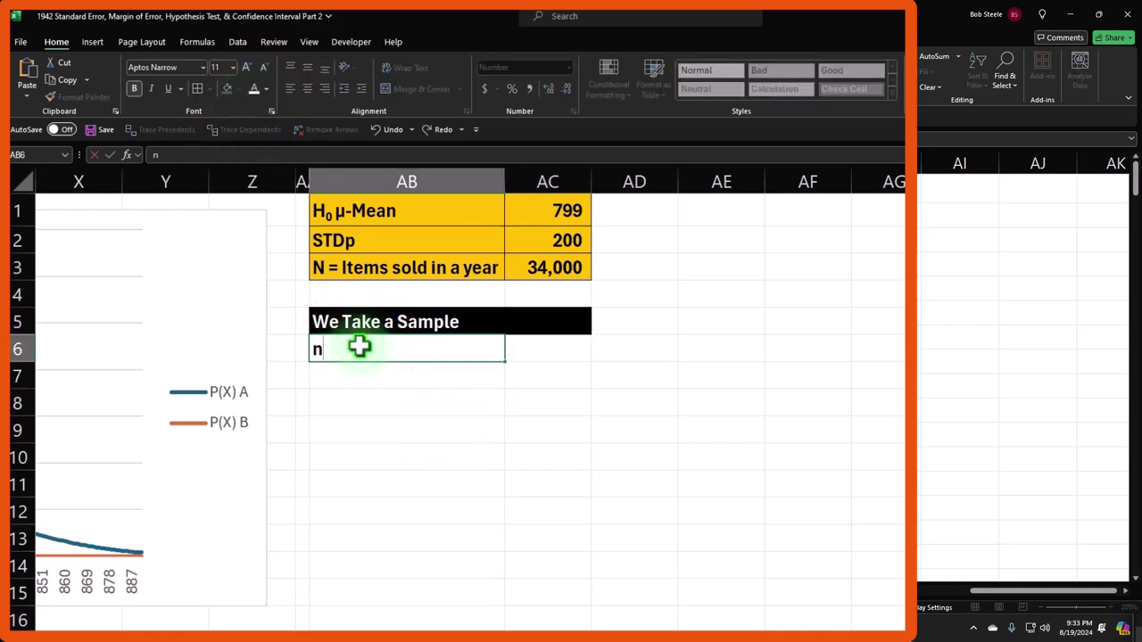
pyautogui.write('=Sample')
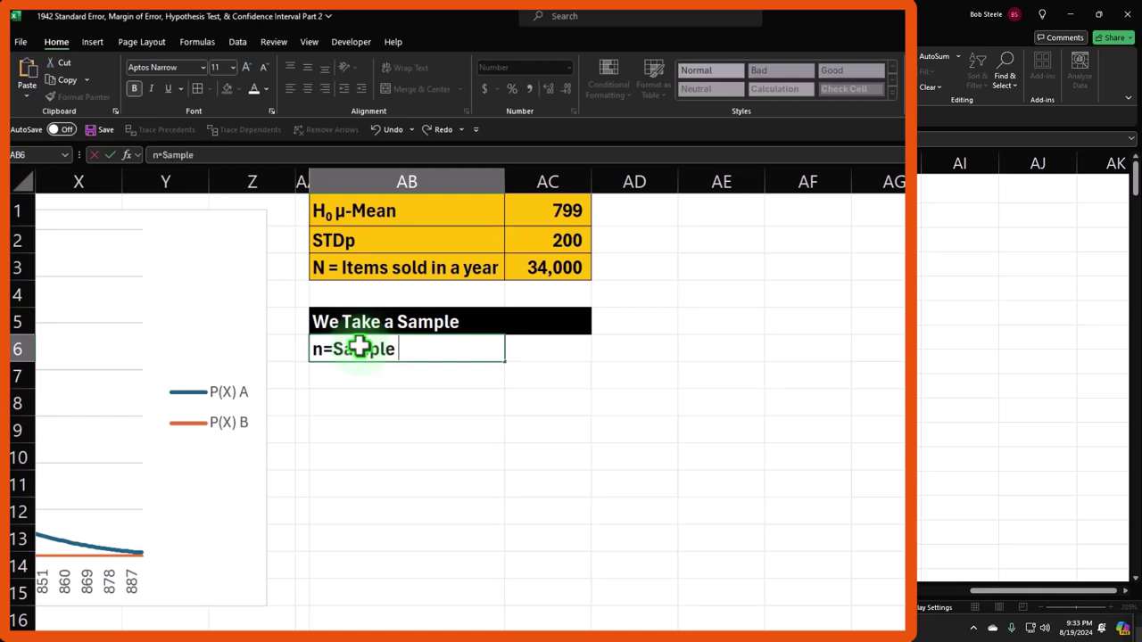
pyautogui.write(' size')
pyautogui.press('Tab')
pyautogui.write('350')
pyautogui.press('Return')
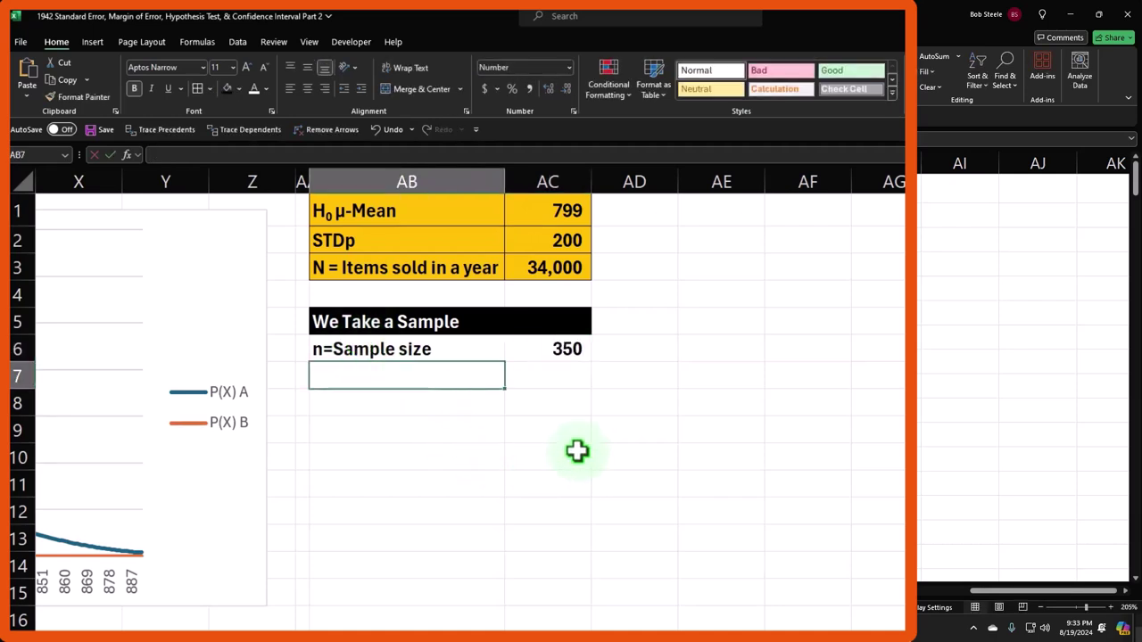
# - Enter the label "Xbar = mean of sample" in AB7 with the value 830 in AC7
pyautogui.write('X')
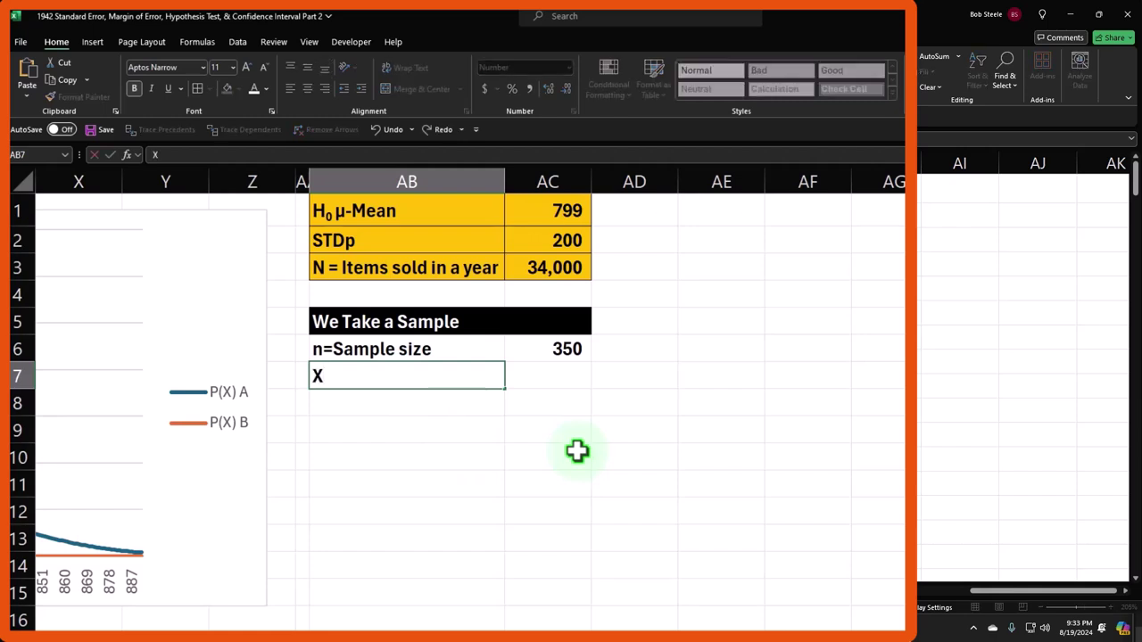
pyautogui.write('bar = mean of sample')
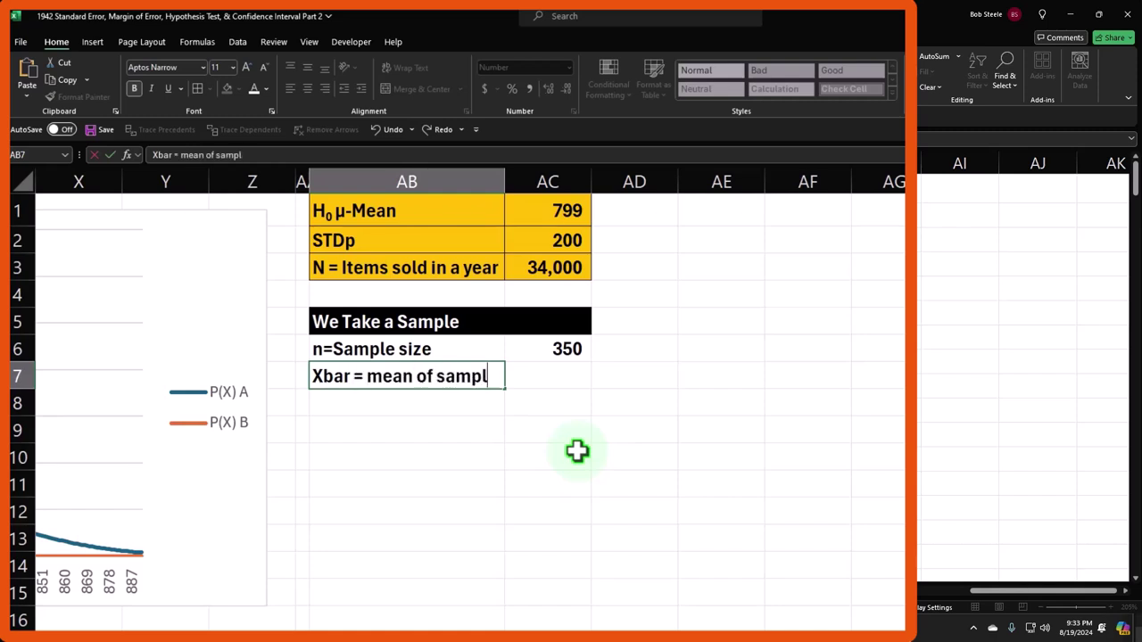
pyautogui.press('Tab')
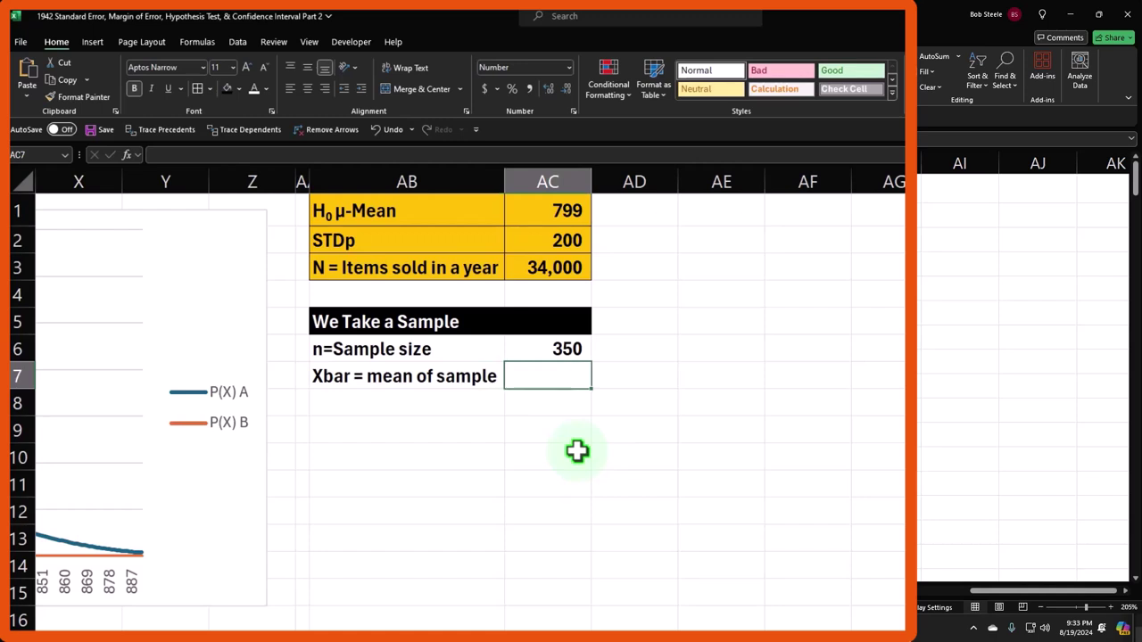
pyautogui.write('8')
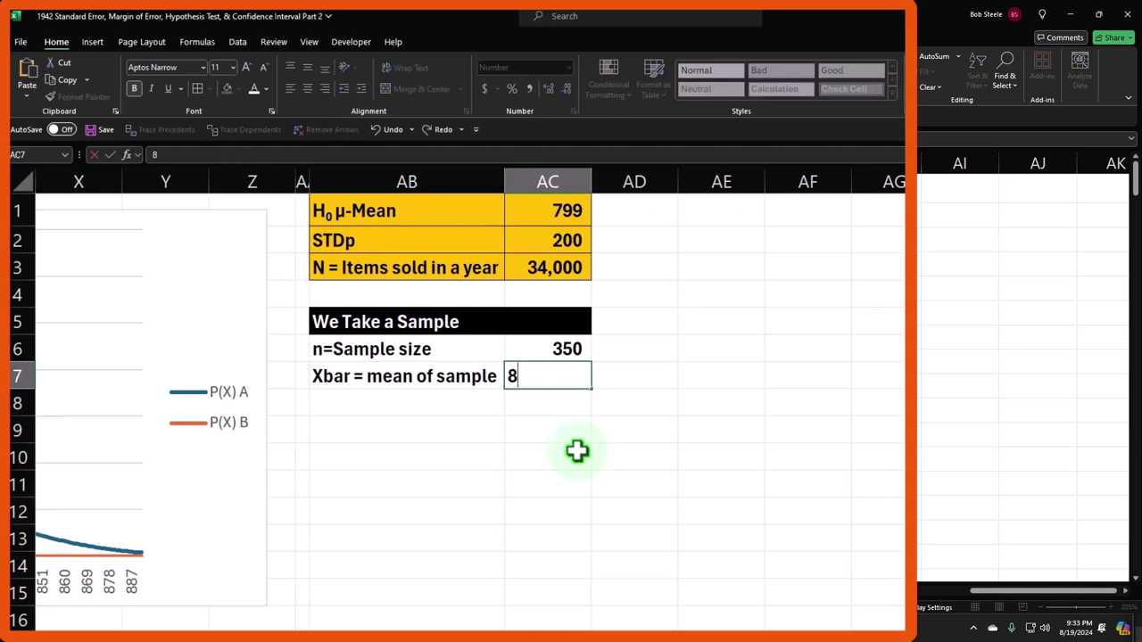
pyautogui.write('30')
pyautogui.press('Return')
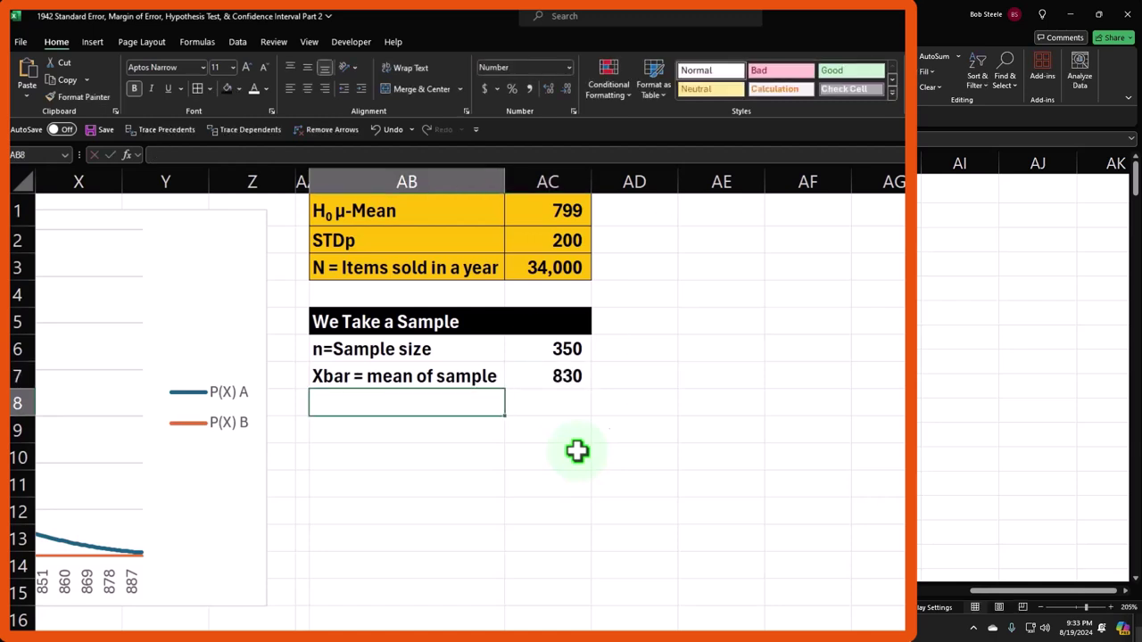
pyautogui.click(560, 378)
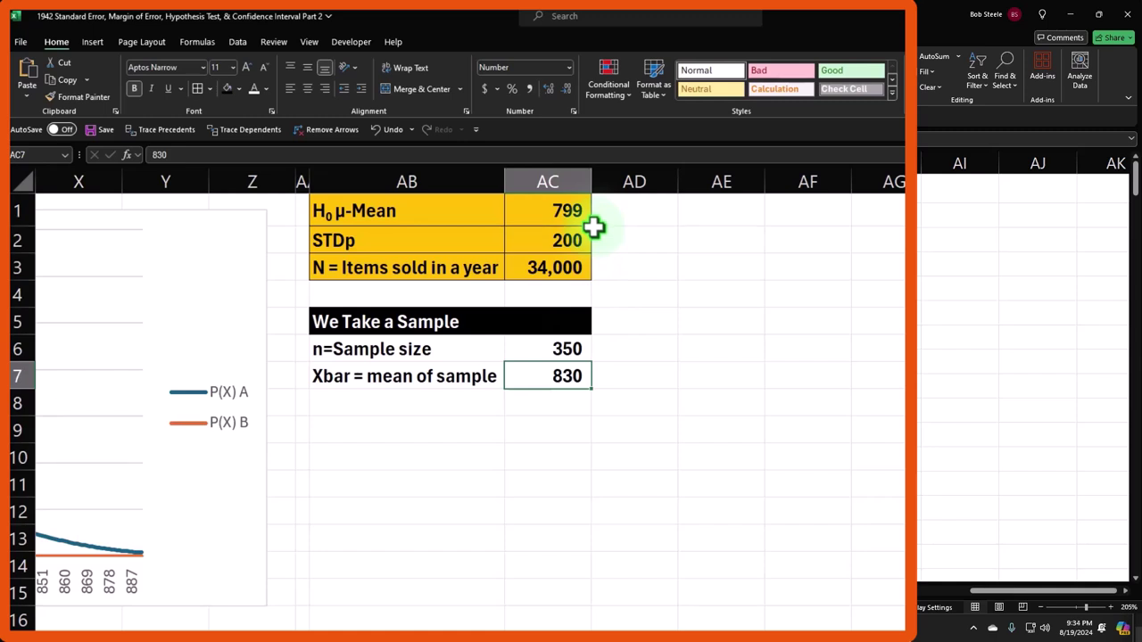
pyautogui.click(409, 340)
pyautogui.moveTo(514, 357); pyautogui.dragTo(536, 369)
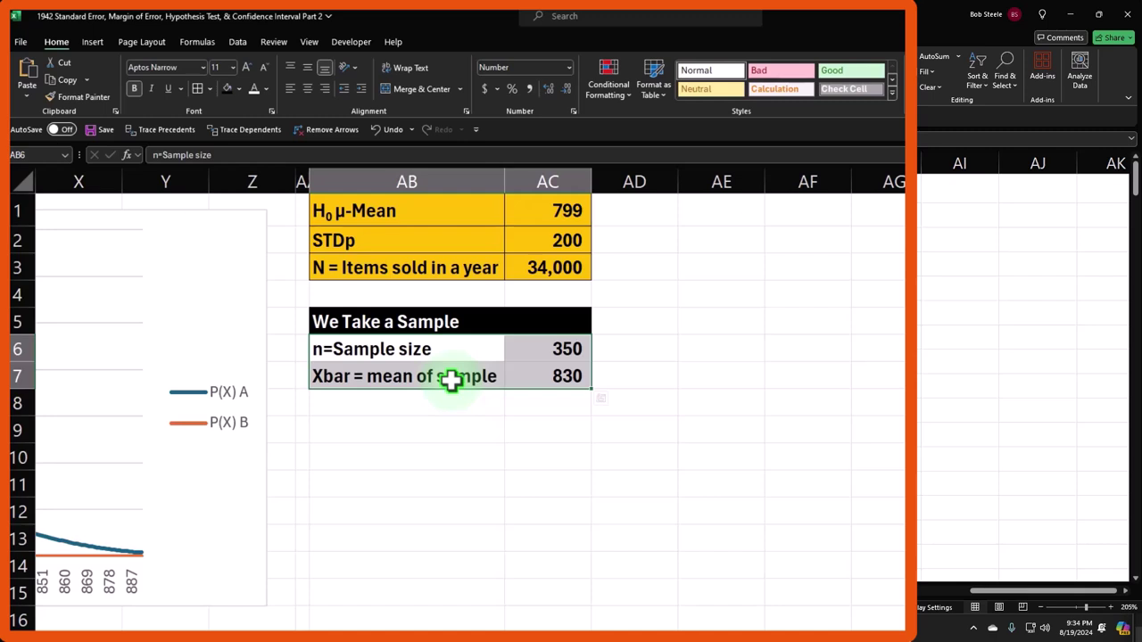
pyautogui.click(560, 207)
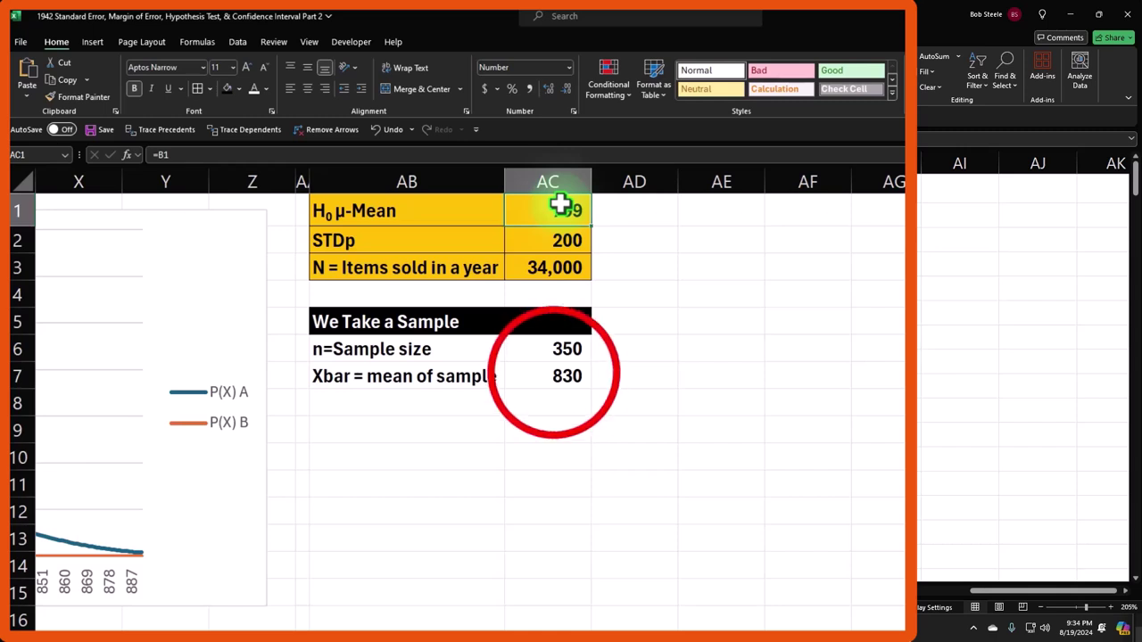
pyautogui.click(553, 375)
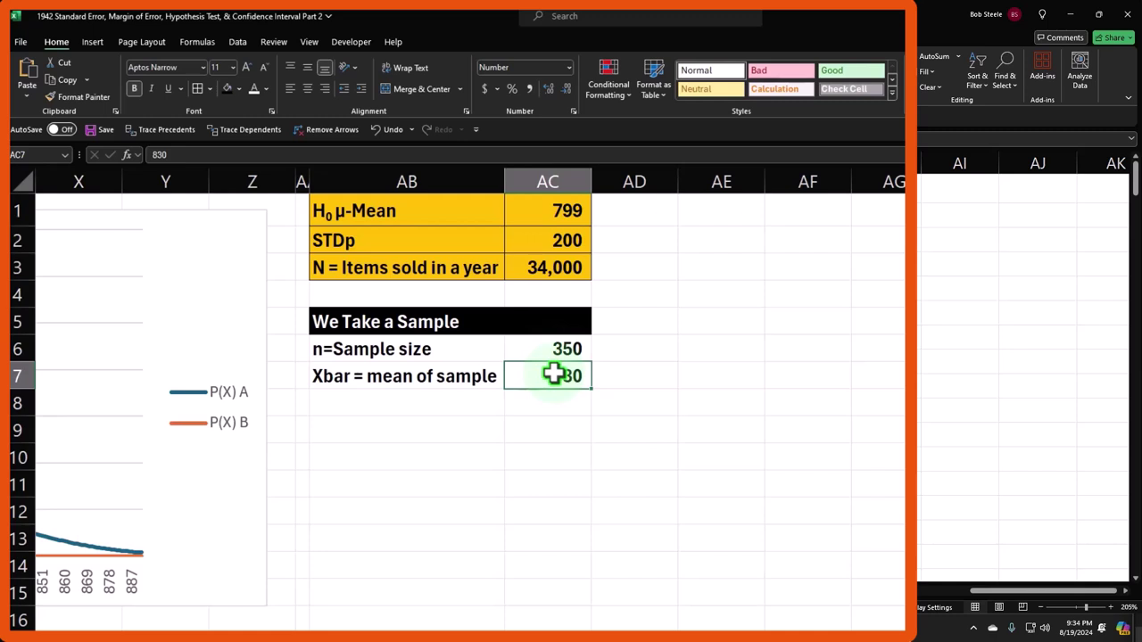
pyautogui.click(515, 338)
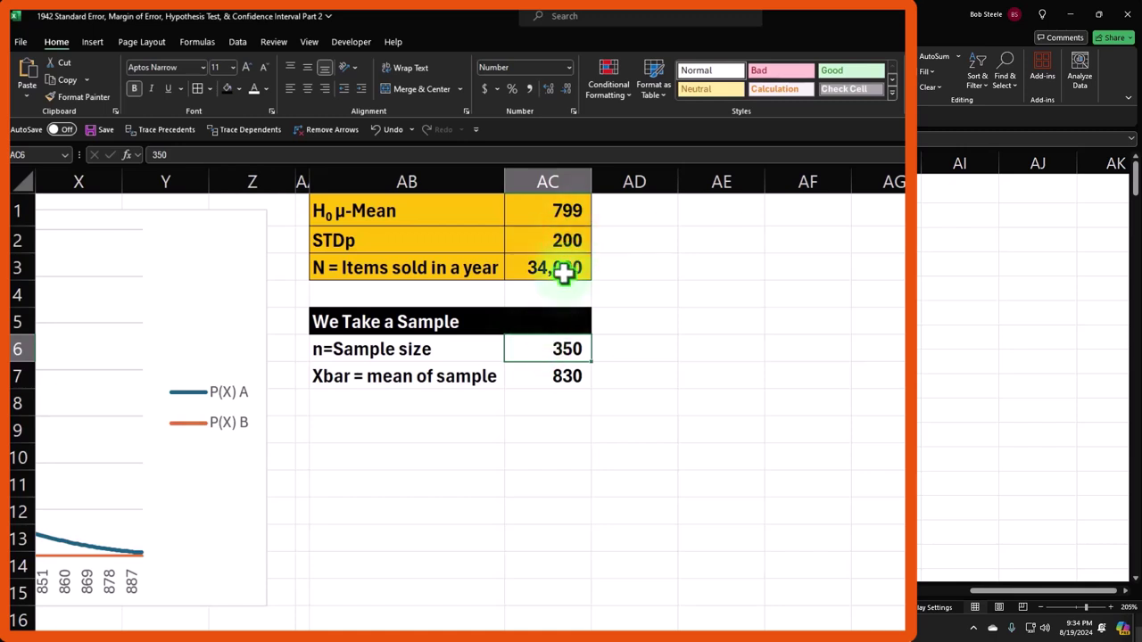
# - Format the sample data in AB6:AC7 with all borders and the recent light blue fill colour
pyautogui.moveTo(442, 348); pyautogui.dragTo(529, 368)
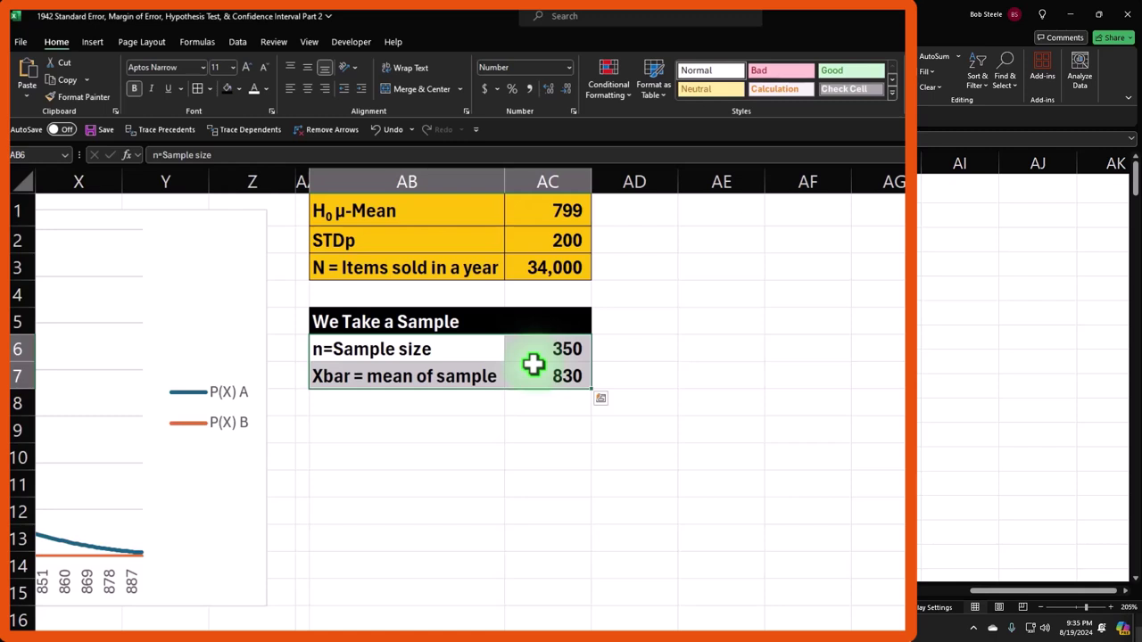
pyautogui.click(197, 88)
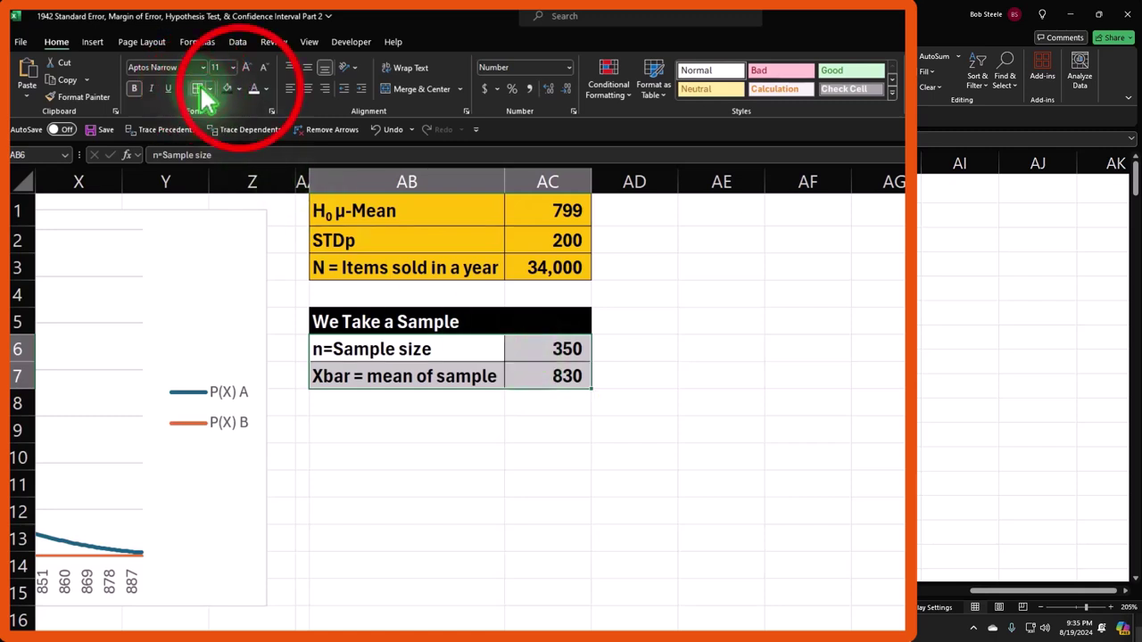
pyautogui.click(237, 90)
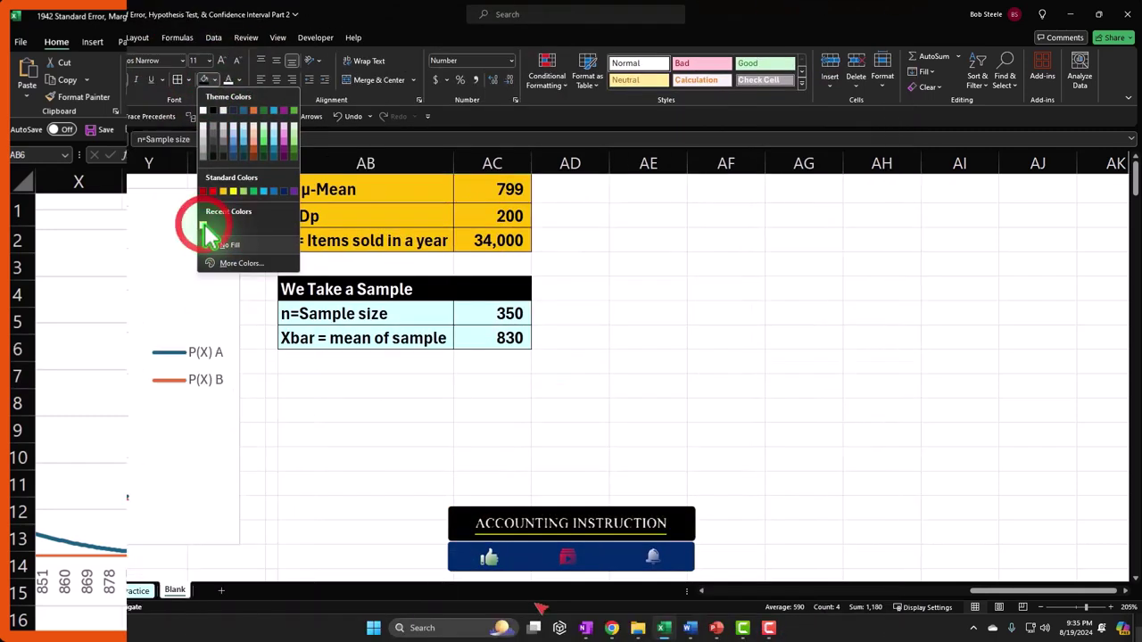
pyautogui.click(206, 233)
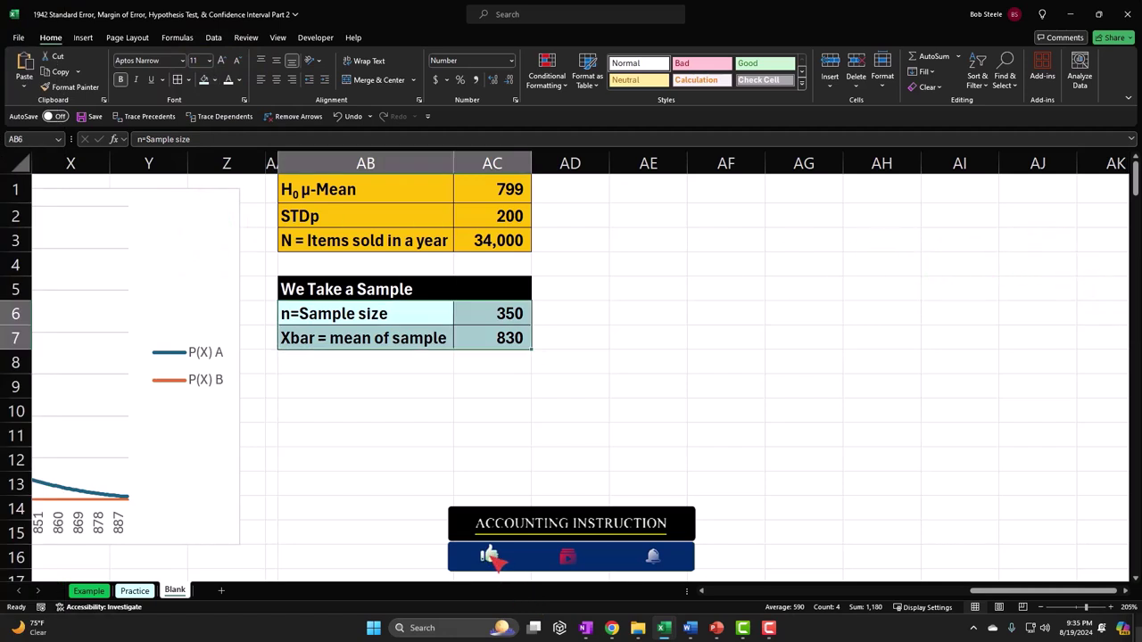
pyautogui.click(598, 429)
# - Enter the text "Is the H0 reasonable" in AB9, leaving row 8 blank under the sample table
pyautogui.click(377, 392)
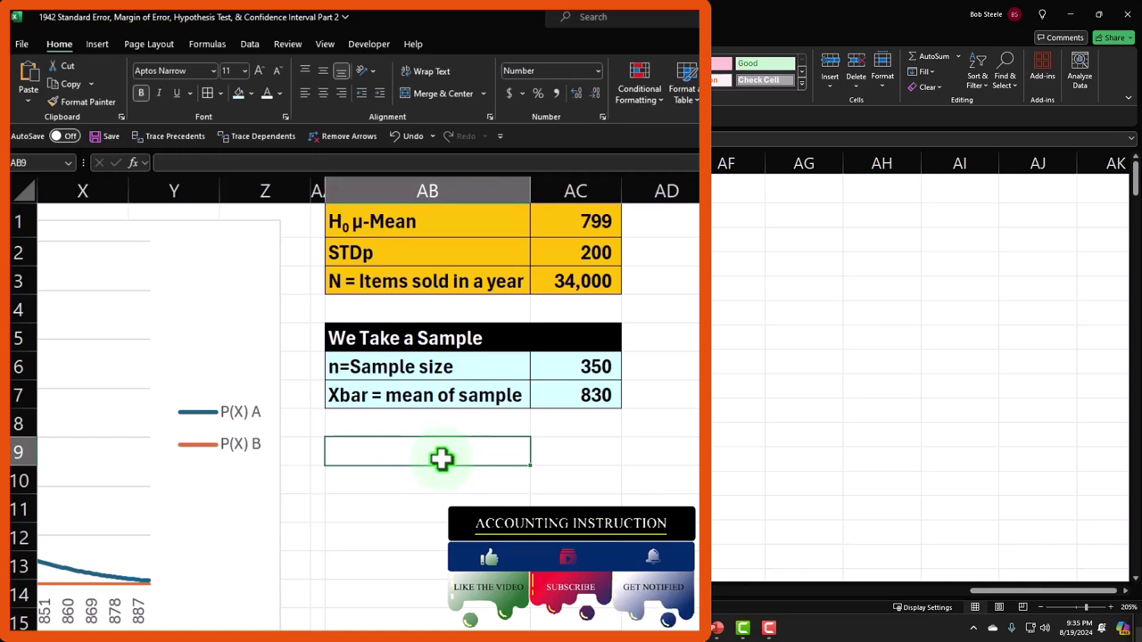
pyautogui.write('Is th')
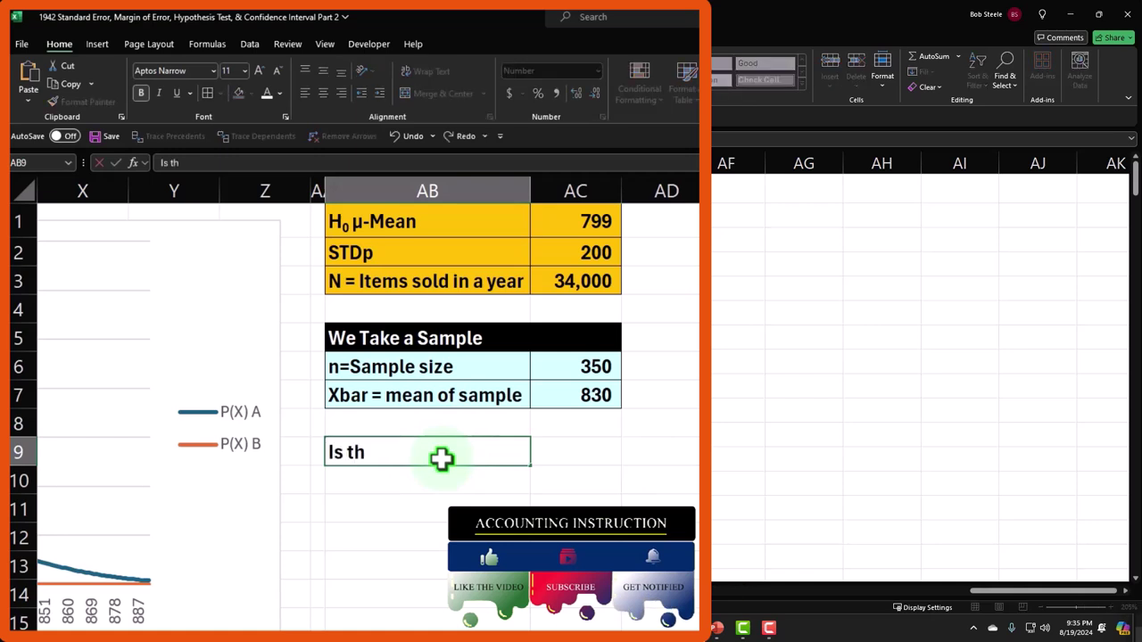
pyautogui.press('BackSpace')
pyautogui.write('he H0 reasona')
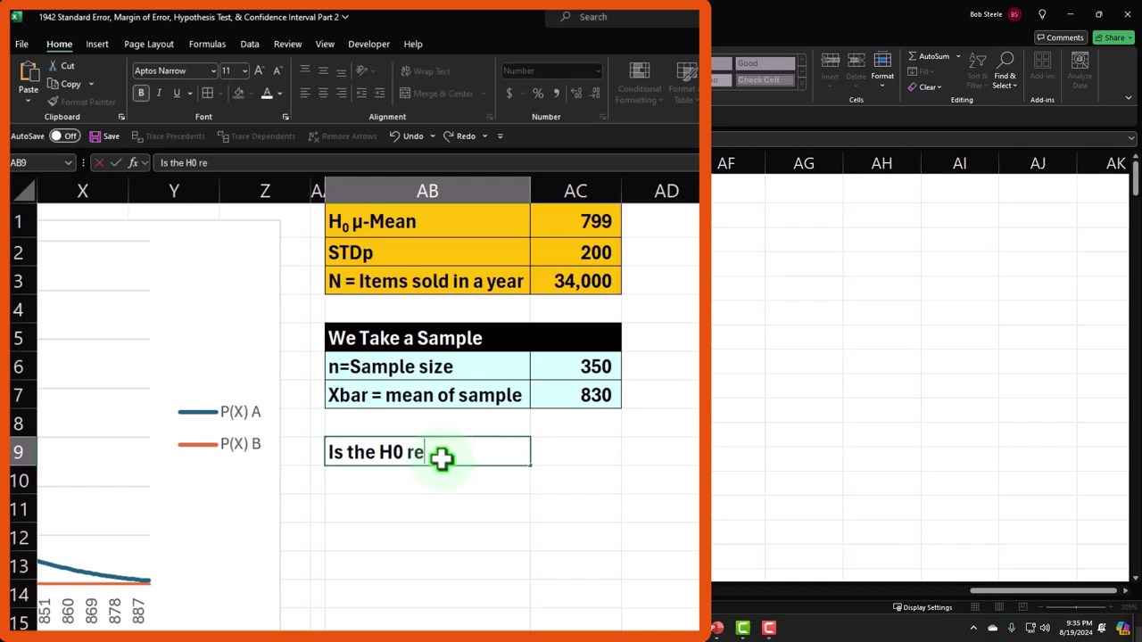
pyautogui.press('BackSpace')
pyautogui.press('BackSpace')
pyautogui.write('sonable')
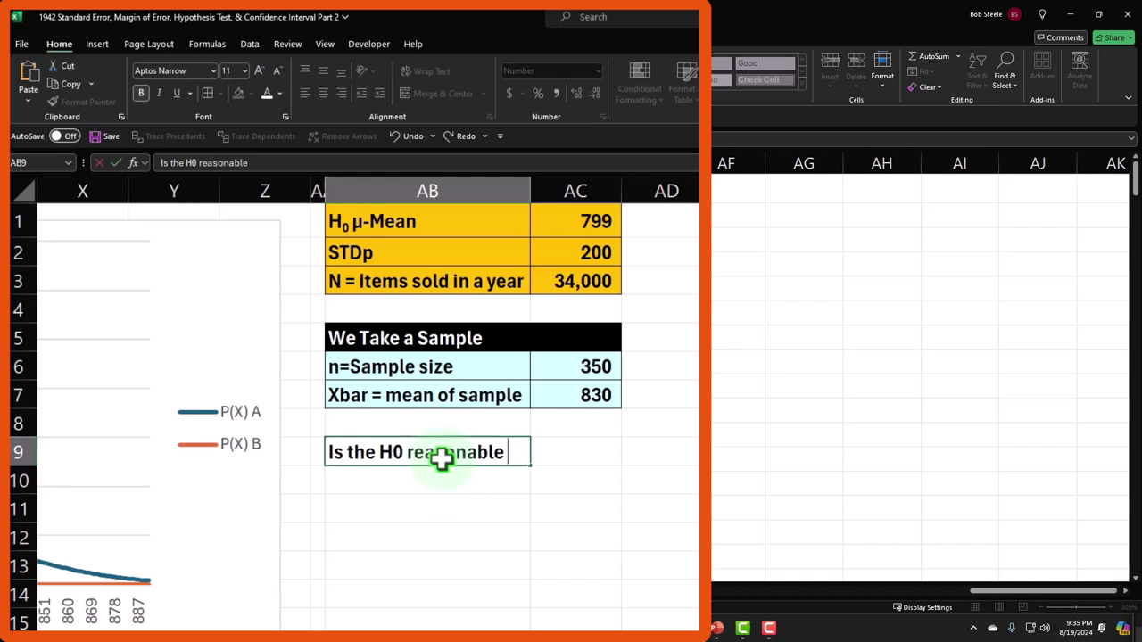
pyautogui.press('Return')
# - Format the 0 of H0 in the AB9 text as subscript
pyautogui.click(438, 453)
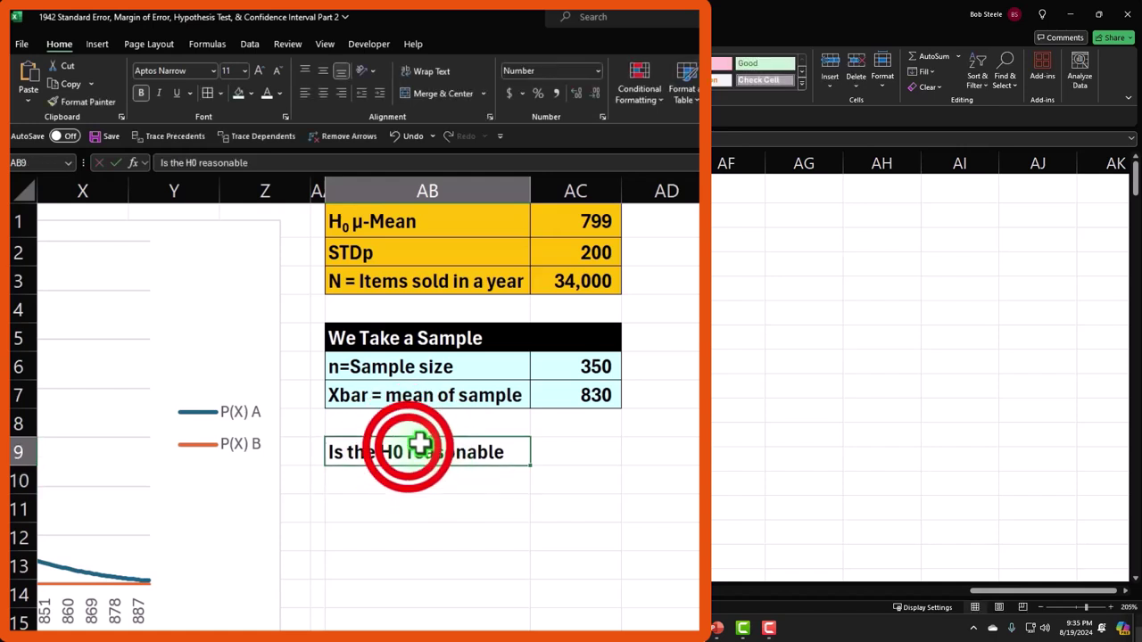
pyautogui.doubleClick(396, 451)
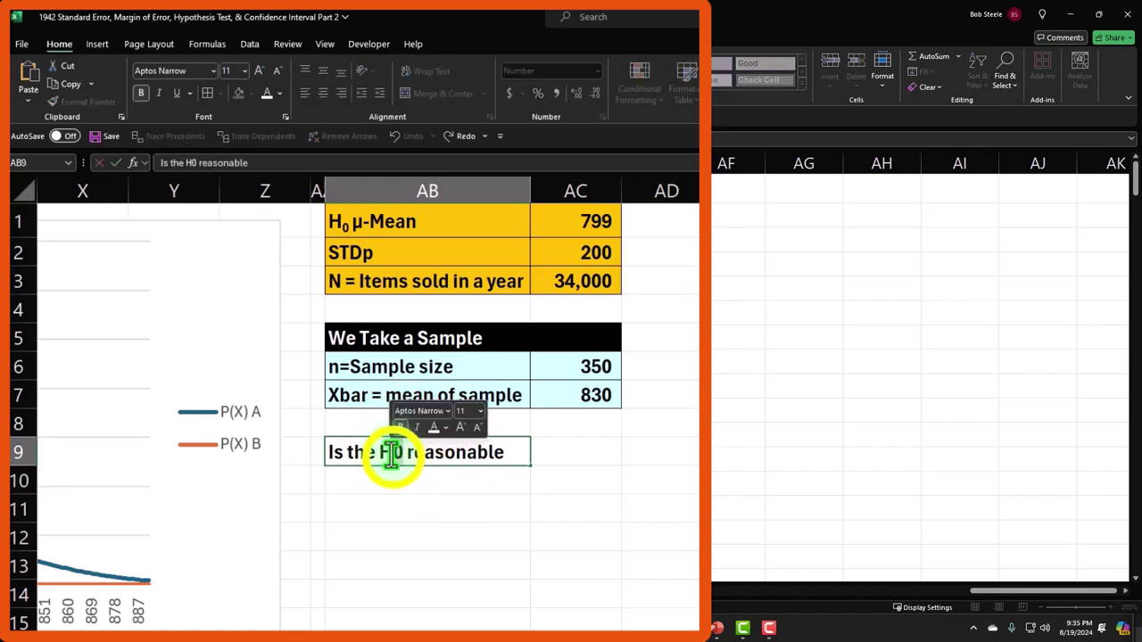
pyautogui.rightClick(394, 457)
pyautogui.click(454, 581)
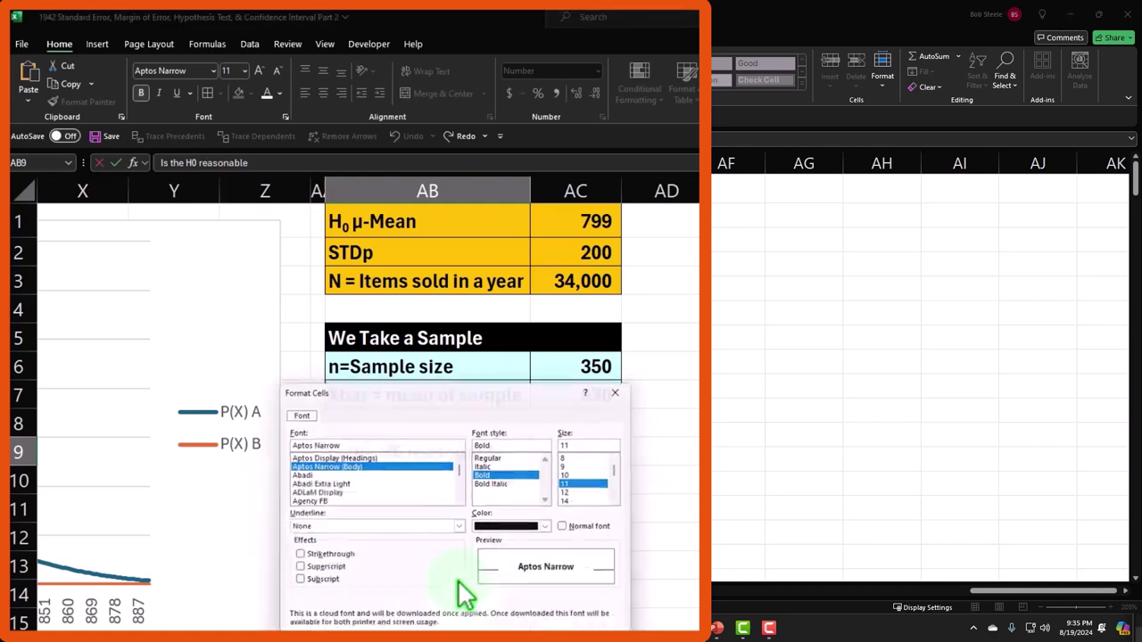
pyautogui.click(294, 582)
pyautogui.click(523, 578)
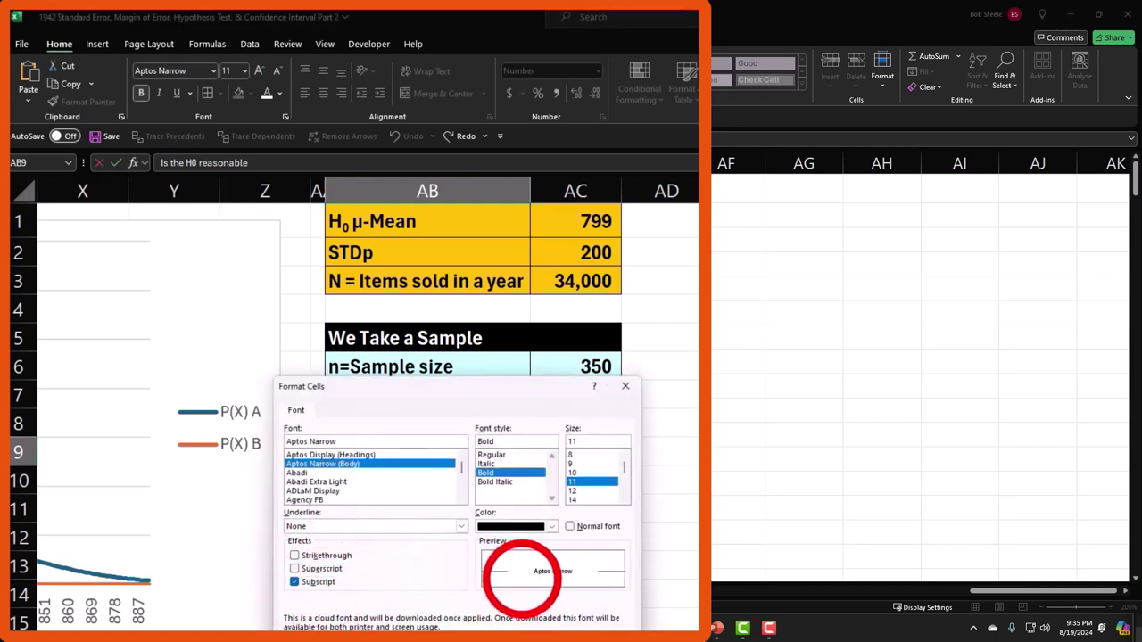
pyautogui.press('Return')
# - Add a question mark to the end of the text in AB9
pyautogui.click(527, 452)
pyautogui.doubleClick(507, 452)
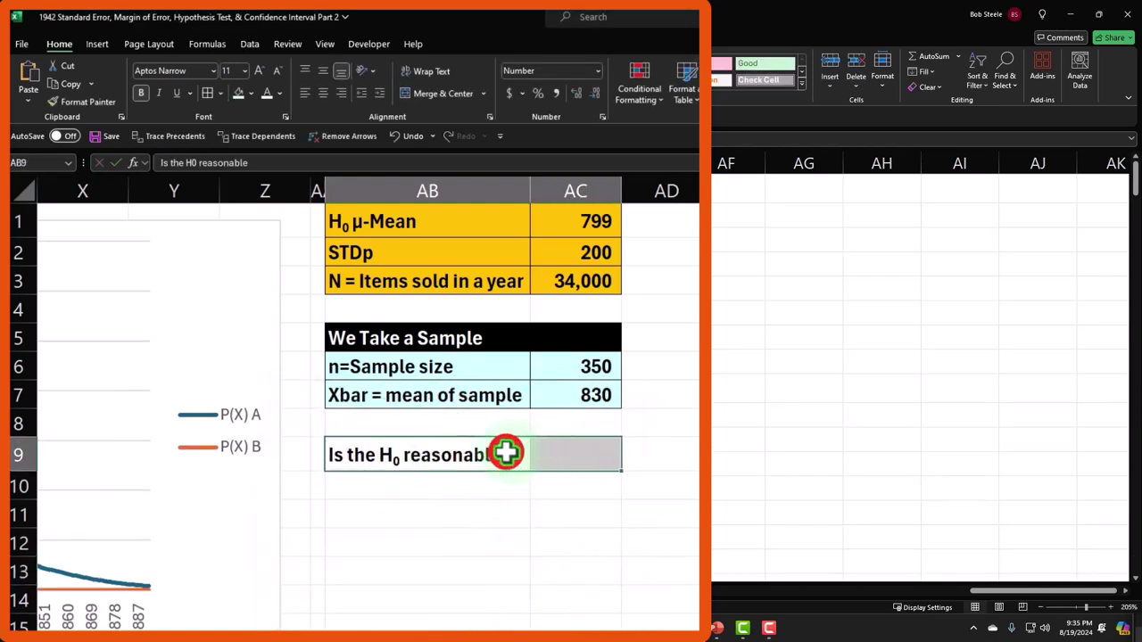
pyautogui.write('?')
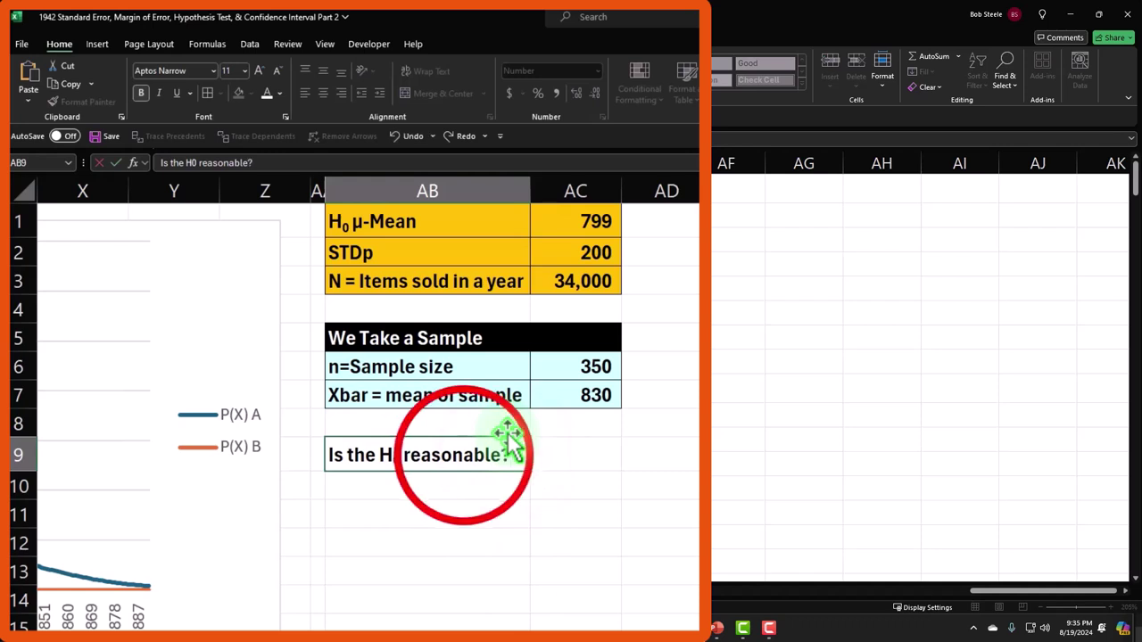
pyautogui.press('Return')
# - Give AB9 the standard orange-gold fill and all borders, and apply the same fill to the sample data in AB6:AC7
pyautogui.click(461, 453)
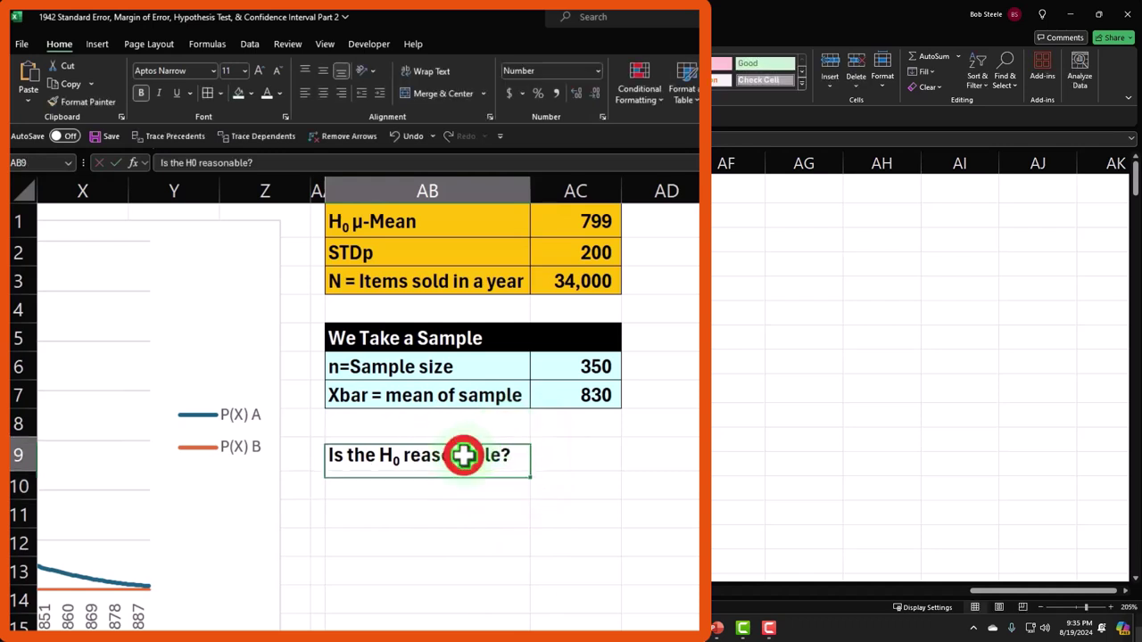
pyautogui.click(251, 93)
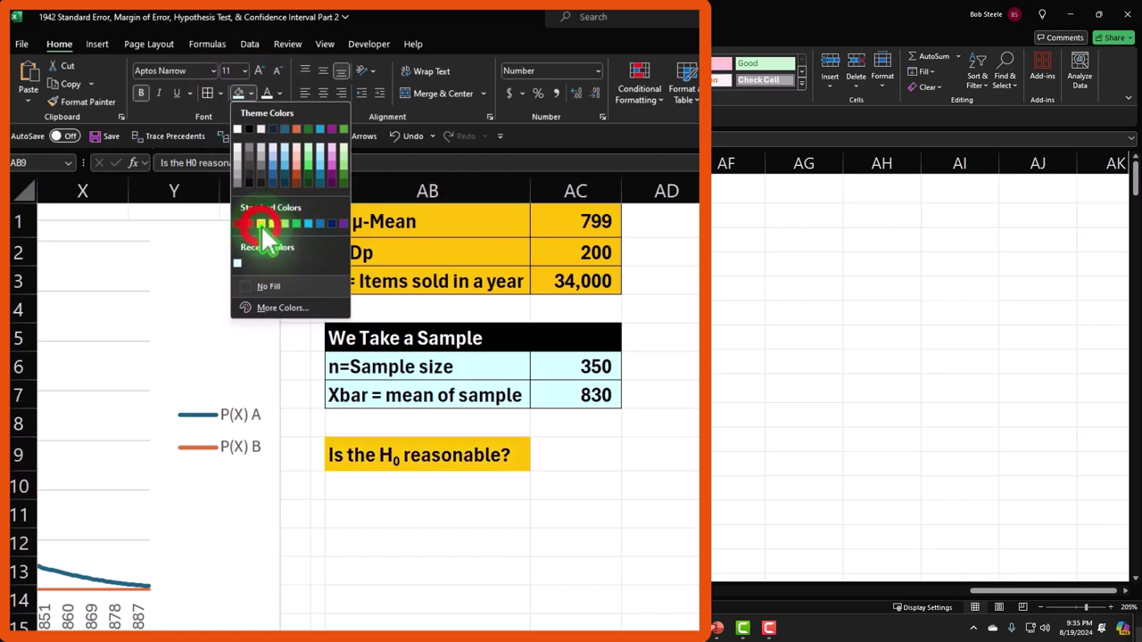
pyautogui.click(260, 224)
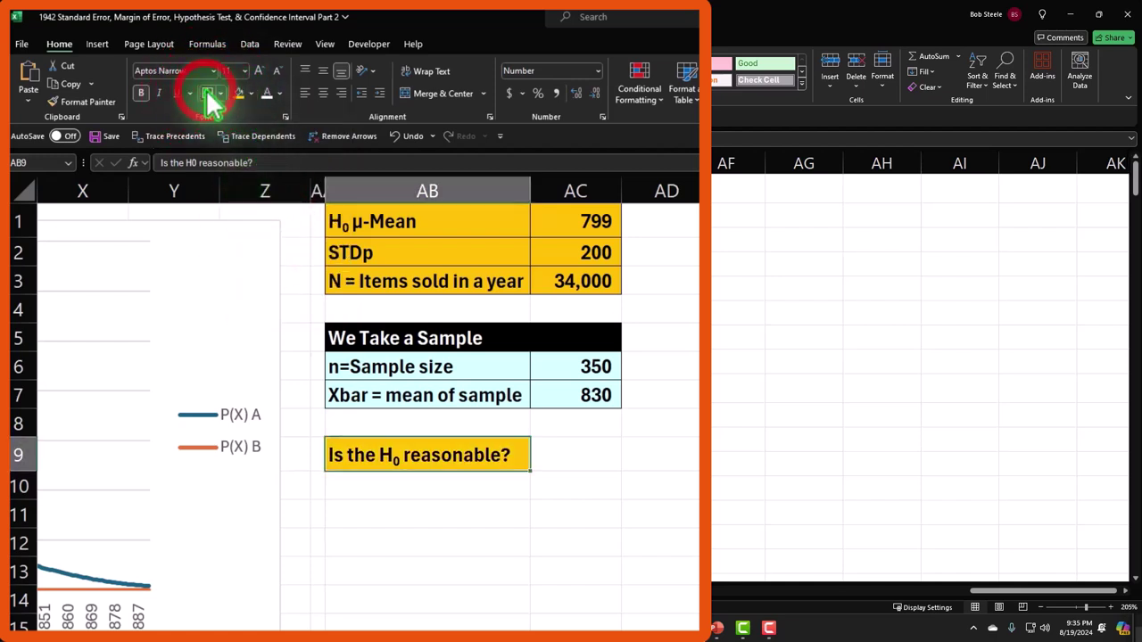
pyautogui.moveTo(377, 366); pyautogui.dragTo(594, 387)
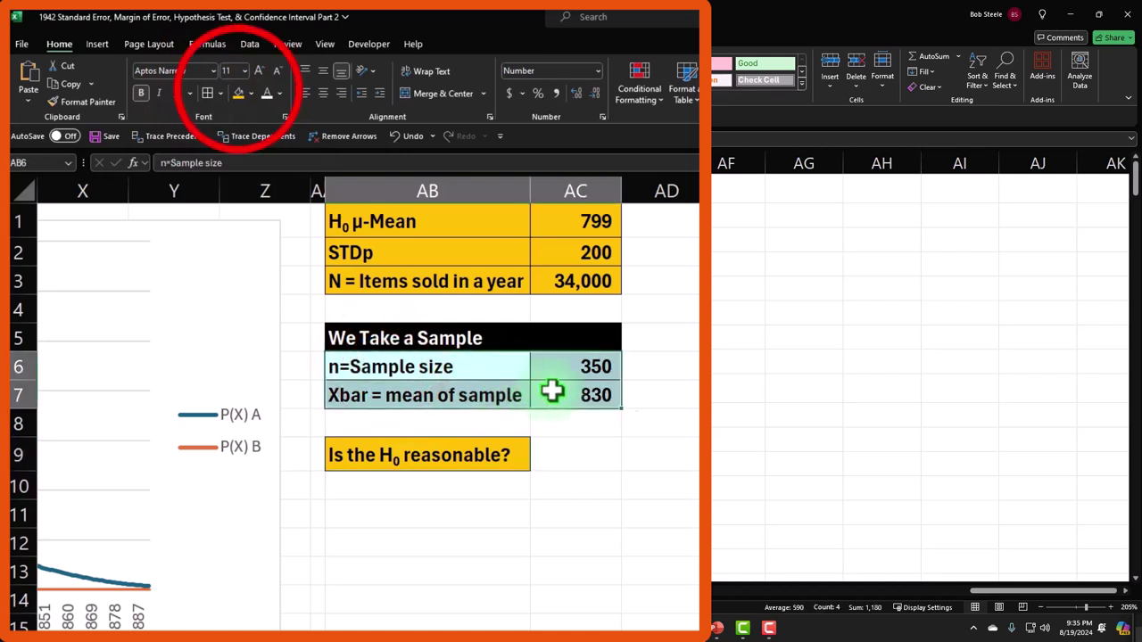
pyautogui.click(239, 92)
# - Enter the label "Sampleint Error" in AB11, leaving row 10 blank
pyautogui.click(483, 516)
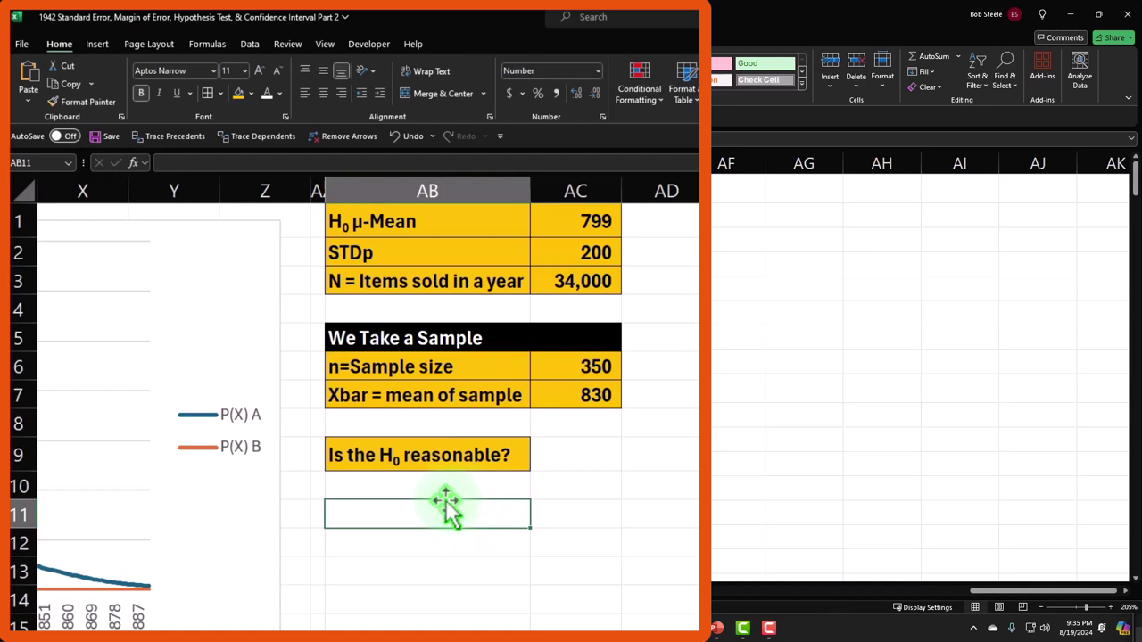
pyautogui.write('Samplei')
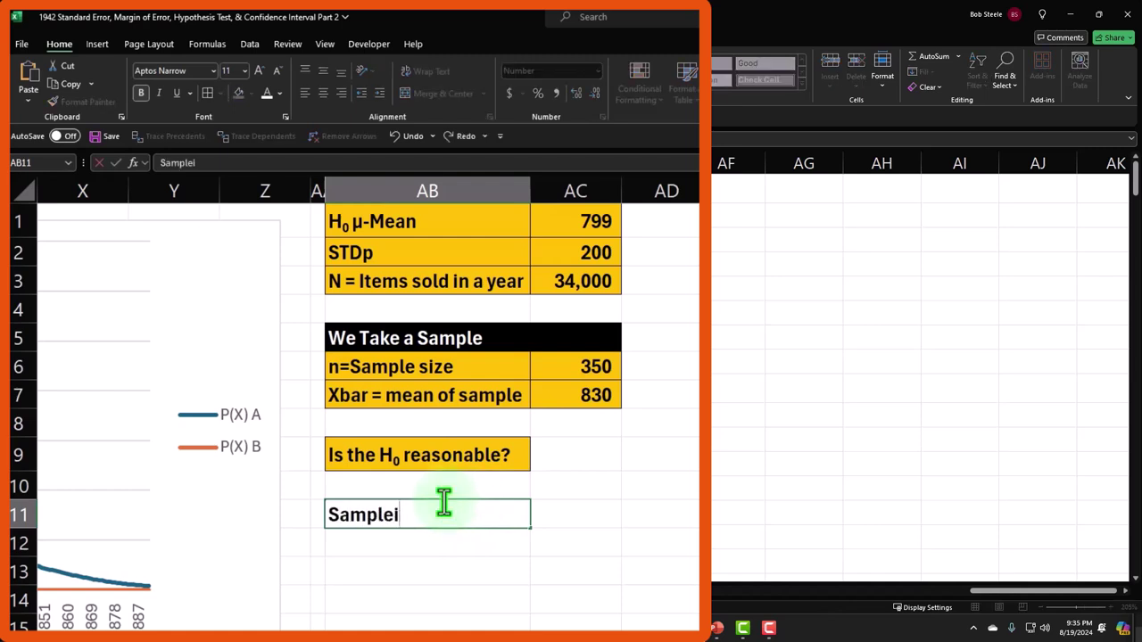
pyautogui.write('nt Error')
pyautogui.press('Tab')
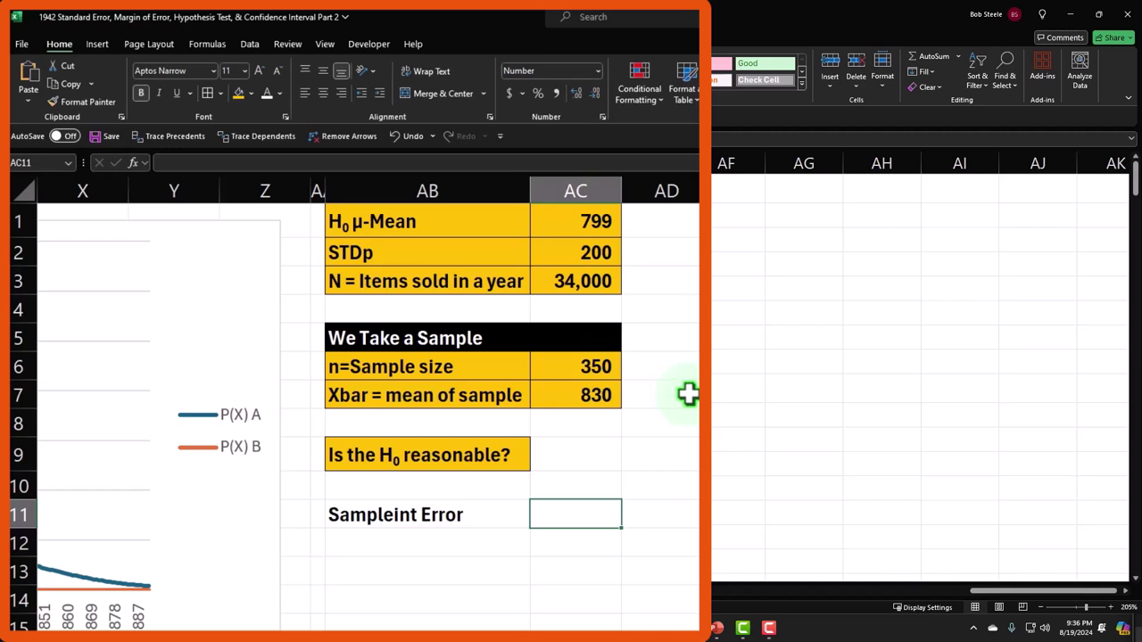
# - Calculate the sampling error in AC11 as the sample mean minus the H0 mean with =AC7-AC1
pyautogui.write('=')
pyautogui.press('Up')
pyautogui.press('Up')
pyautogui.press('Up')
pyautogui.press('Up')
pyautogui.write('-')
pyautogui.press('Up')
pyautogui.press('Up')
pyautogui.press('Up')
pyautogui.press('Up')
pyautogui.press('Up')
pyautogui.press('Up')
pyautogui.press('Up')
pyautogui.press('Up')
pyautogui.press('Up')
pyautogui.press('Up')
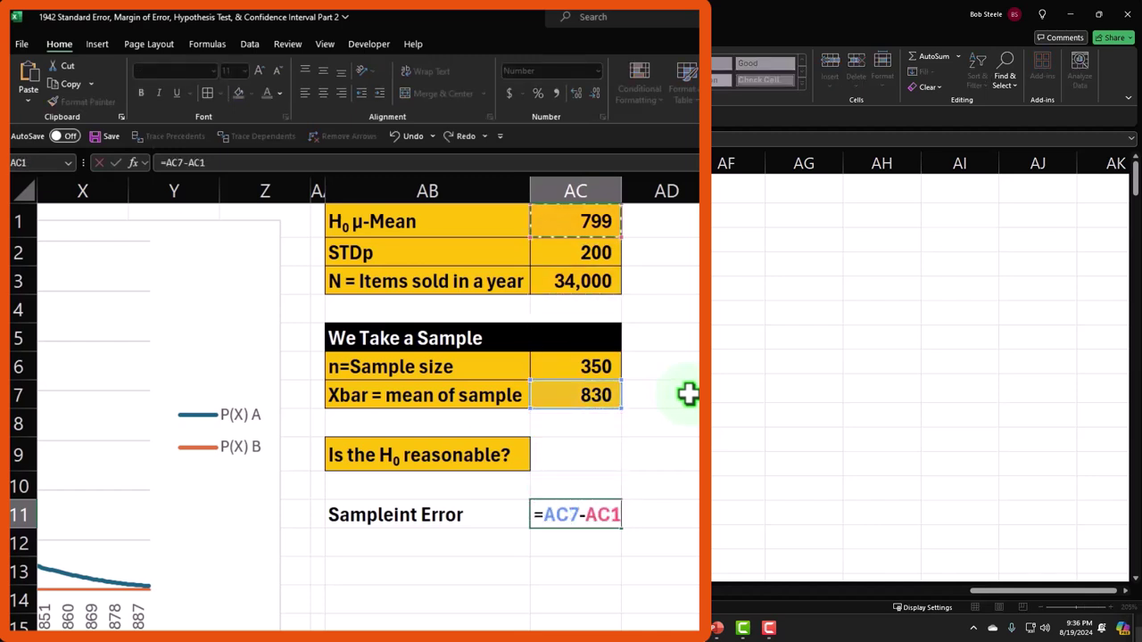
pyautogui.press('Return')
pyautogui.press('Up')
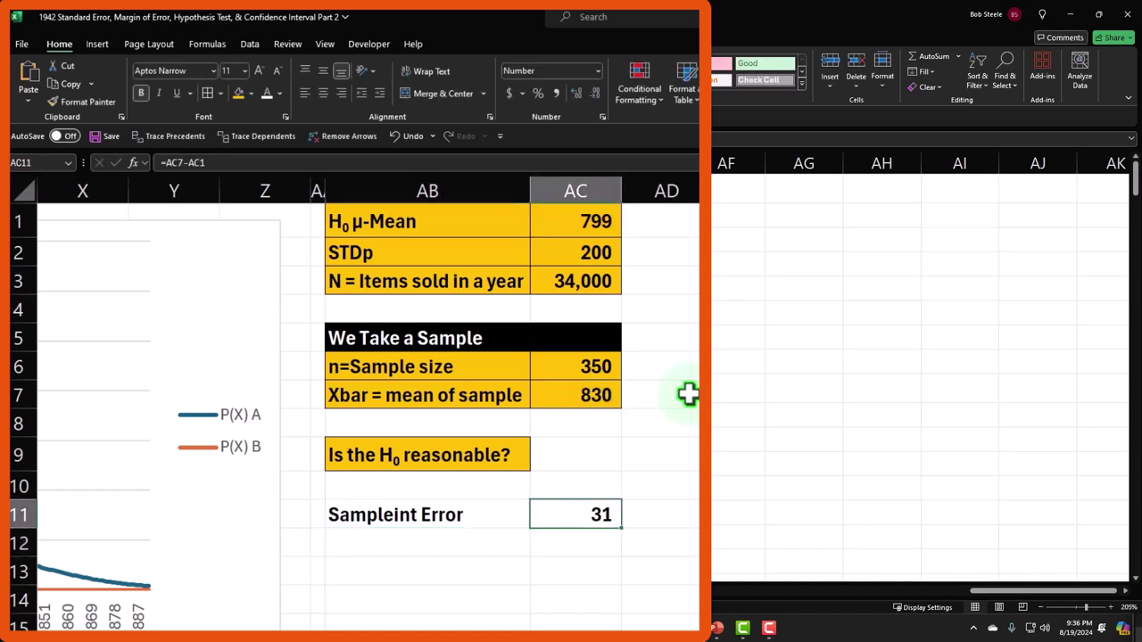
# - Give the sampling error row AB11:AC11 the recently used light blue fill and all borders
pyautogui.moveTo(474, 510); pyautogui.dragTo(548, 509)
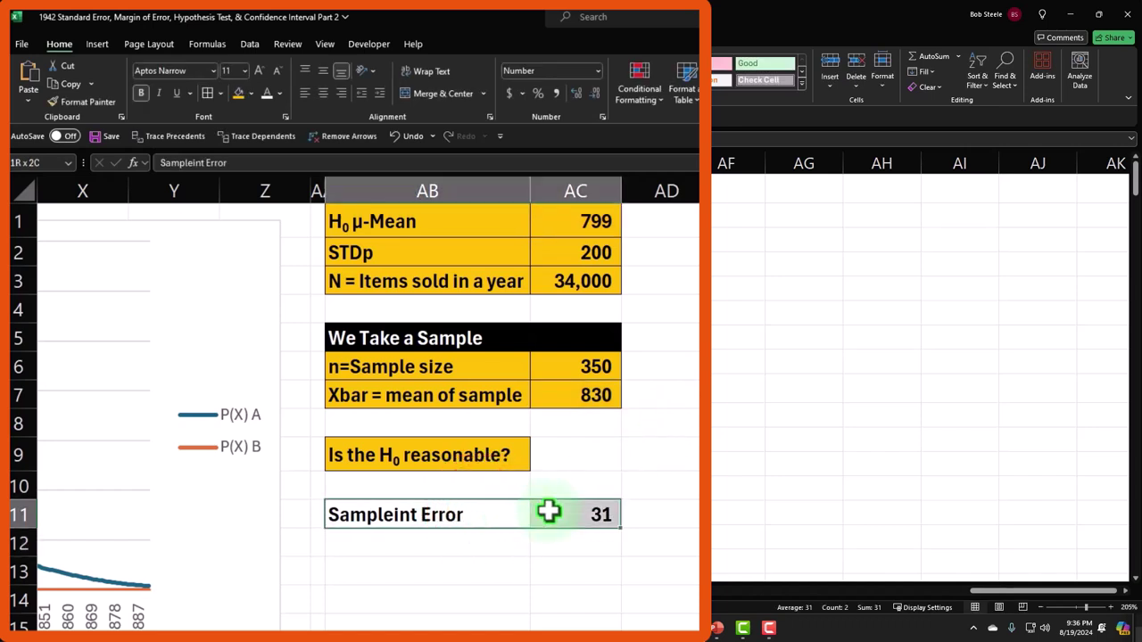
pyautogui.click(249, 93)
pyautogui.click(237, 263)
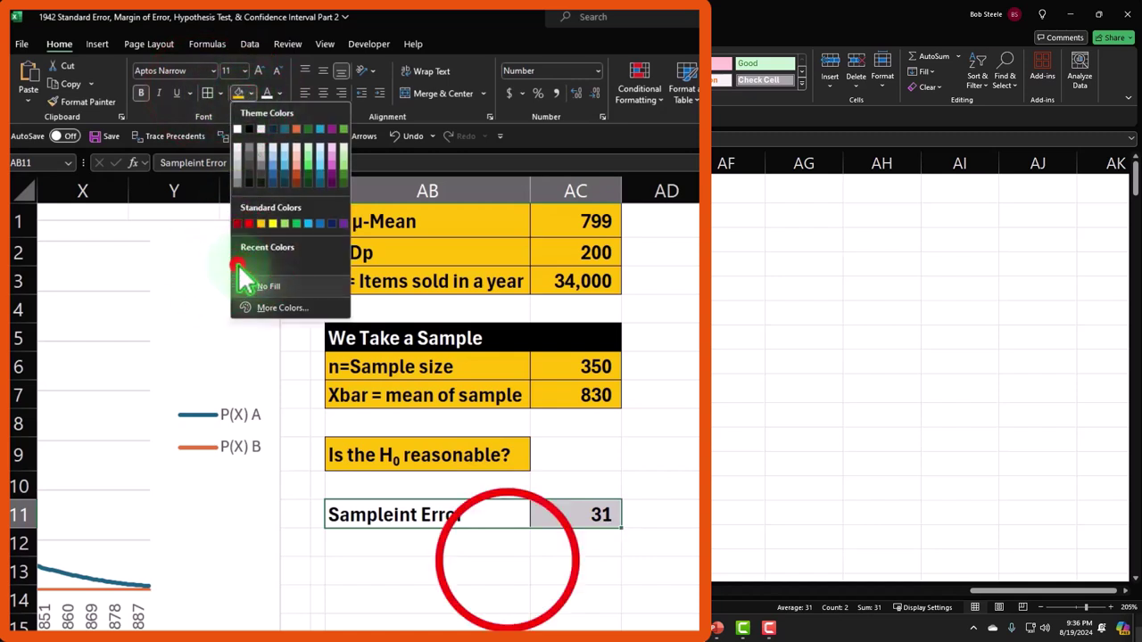
# - Paste the copied standard error formula text box at AB13, below the sampling error row
pyautogui.click(505, 564)
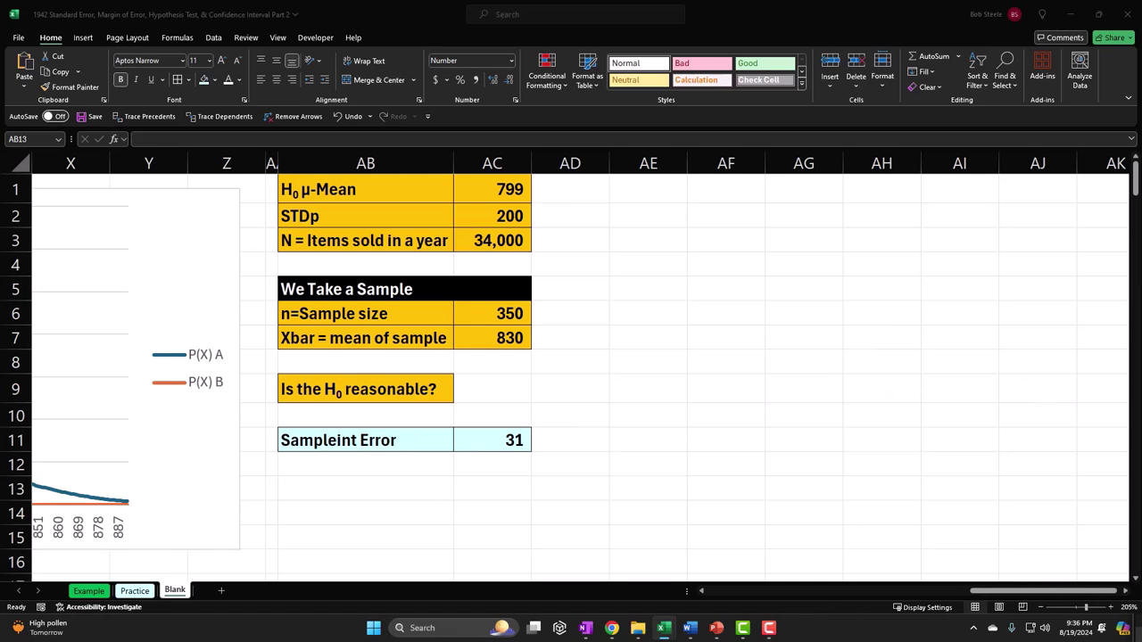
pyautogui.click(344, 509)
pyautogui.hotkey('ctrl', 'v')
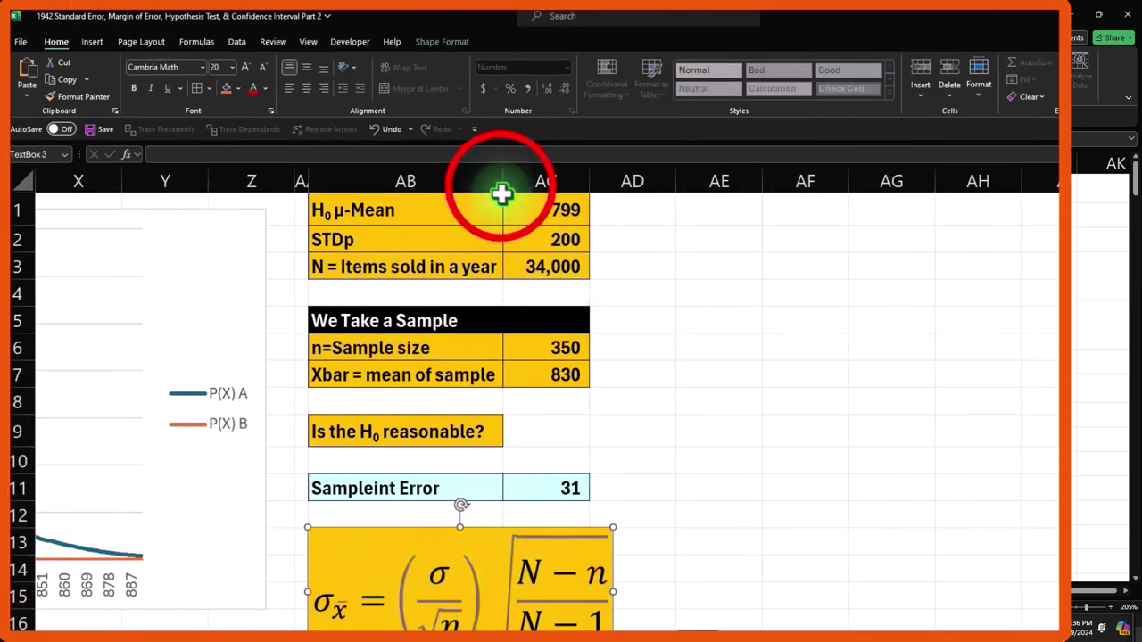
# - Widen column AB slightly and shrink column AD to a narrow spacer column
pyautogui.moveTo(499, 184); pyautogui.dragTo(537, 187)
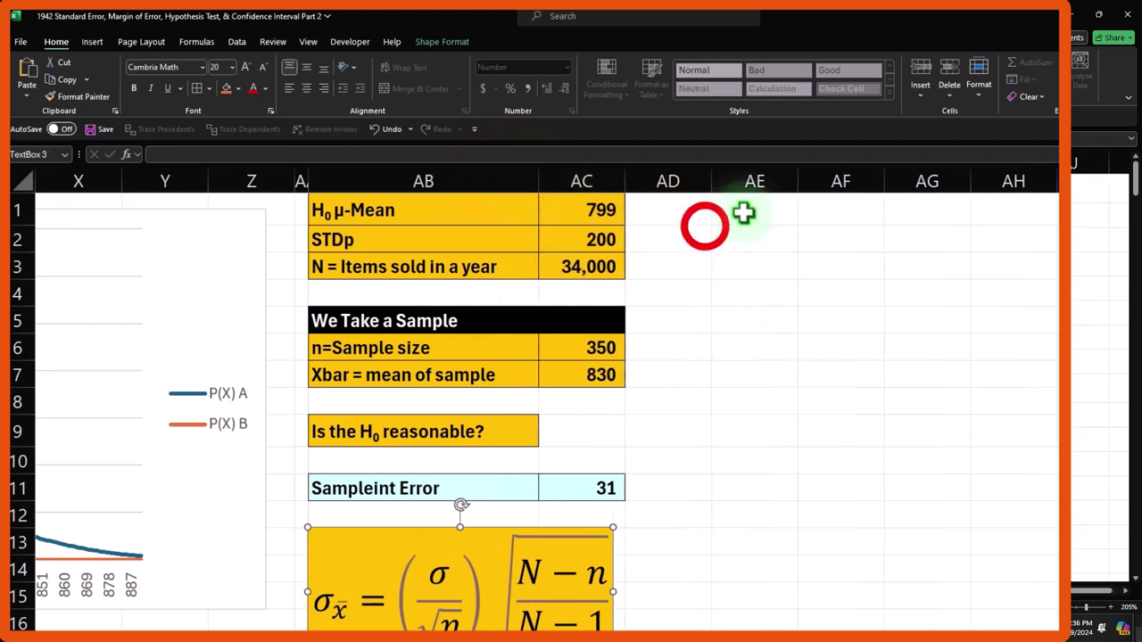
pyautogui.click(699, 234)
pyautogui.moveTo(710, 181); pyautogui.dragTo(632, 184)
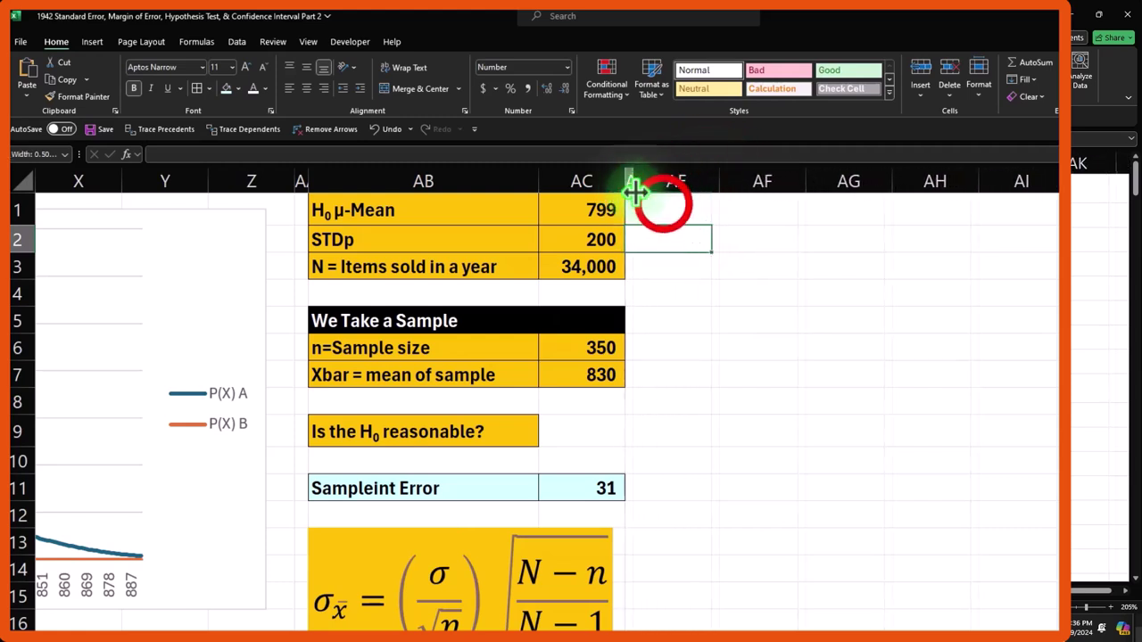
# - Enter the header "Hypothisis Testing Method" in AE1
pyautogui.click(666, 206)
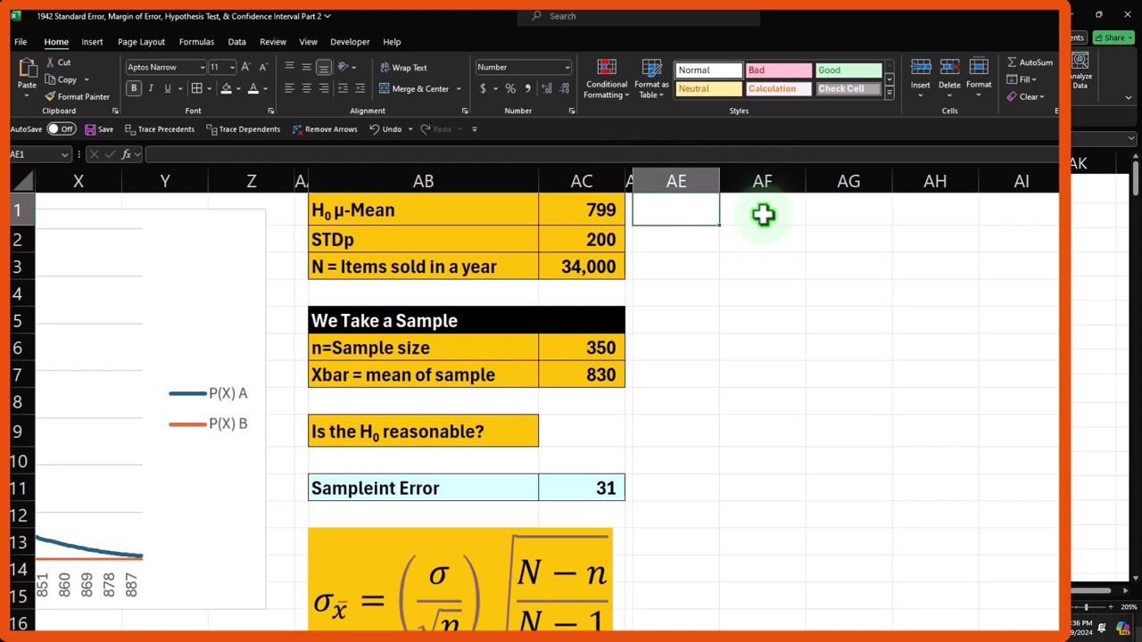
pyautogui.write('Hypothisis')
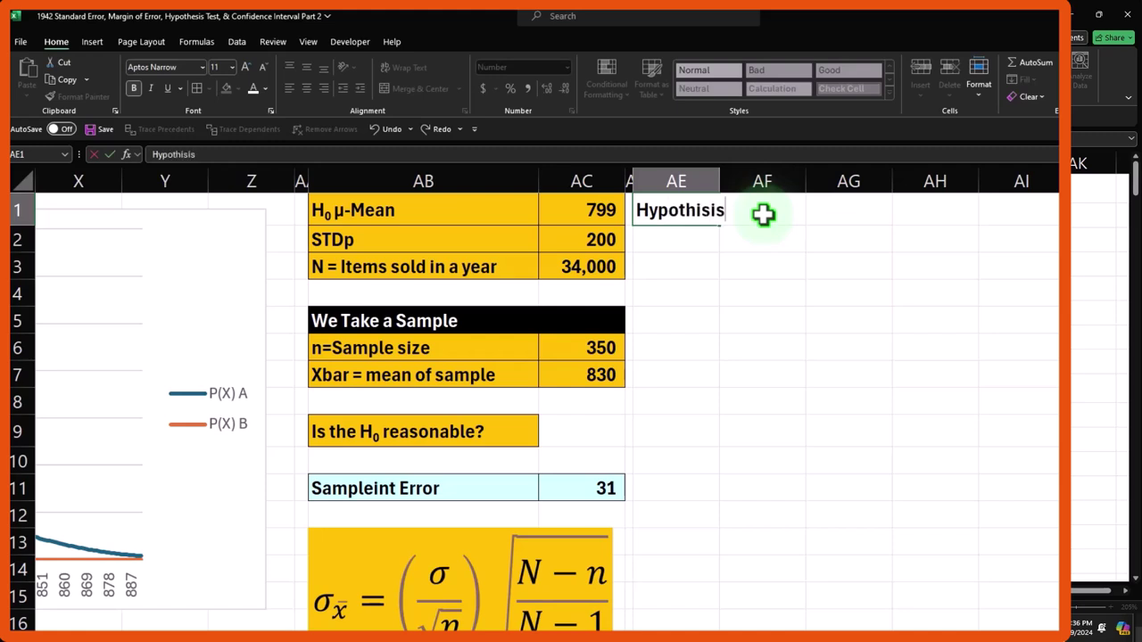
pyautogui.write(' Testing Me')
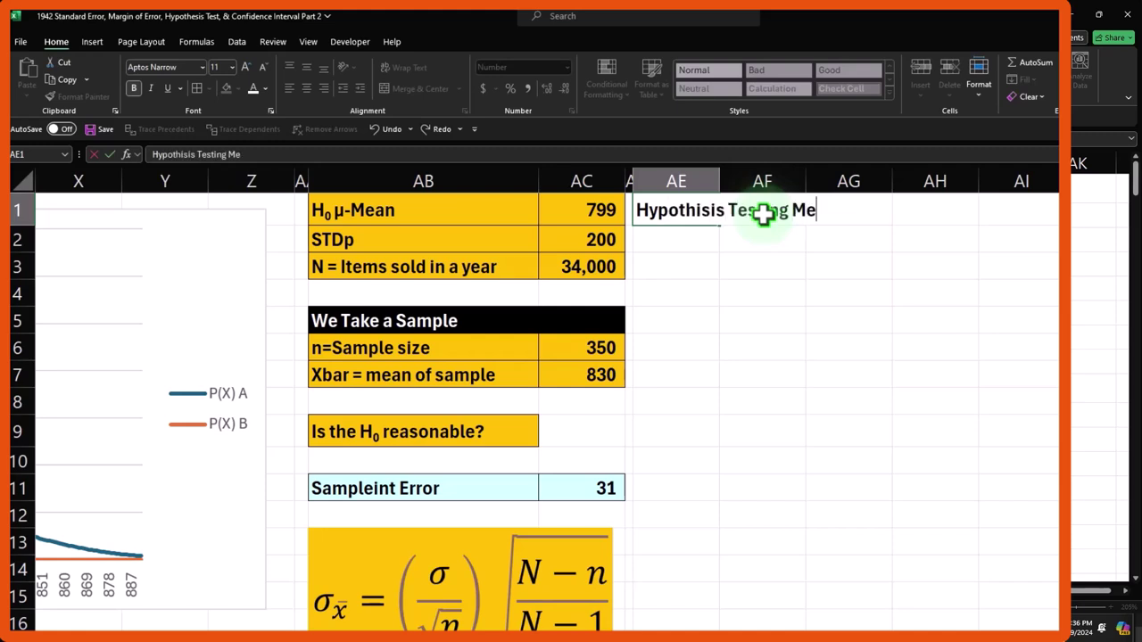
pyautogui.write('thod')
pyautogui.press('Return')
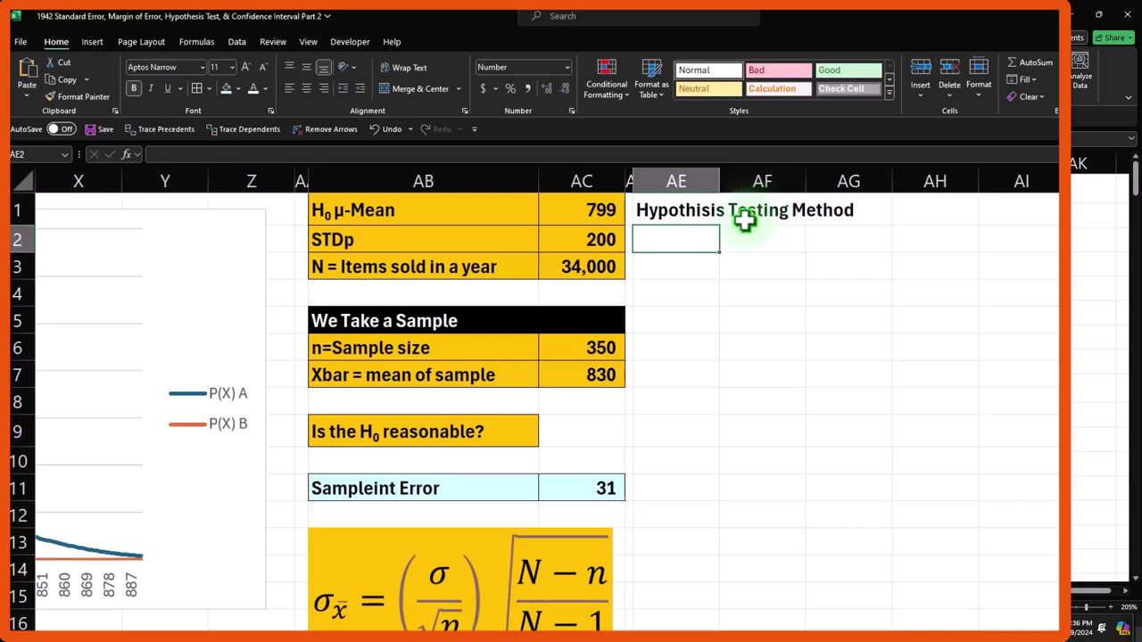
# - Widen column AE to fit its header and format AE1:AF1 with a black fill and white text
pyautogui.moveTo(719, 181); pyautogui.dragTo(894, 182)
pyautogui.moveTo(807, 201); pyautogui.dragTo(910, 219)
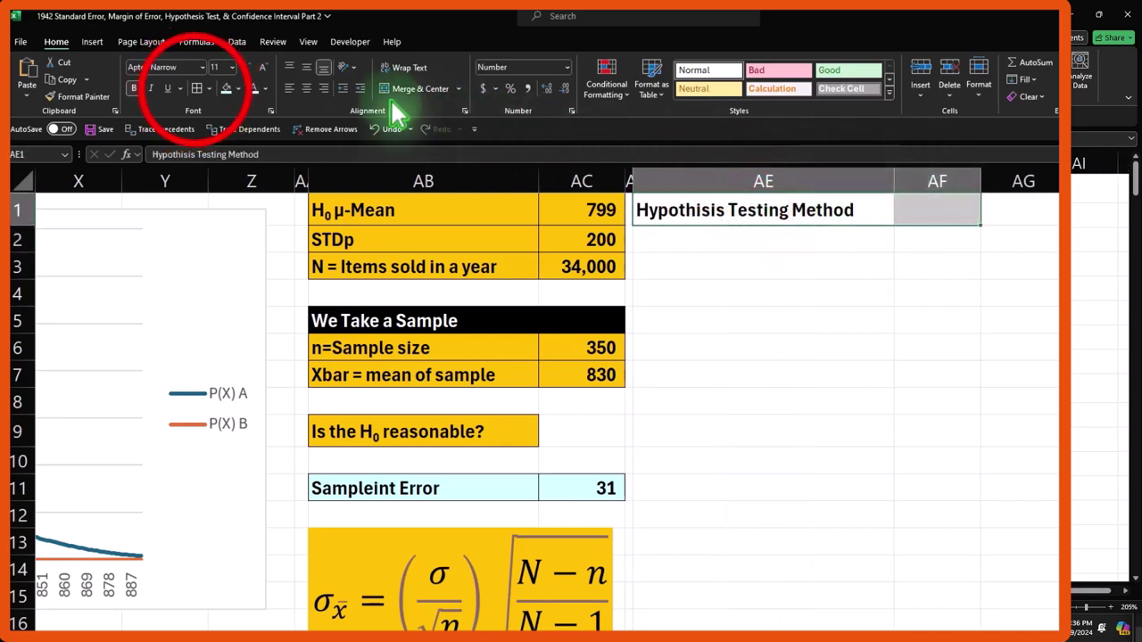
pyautogui.click(237, 90)
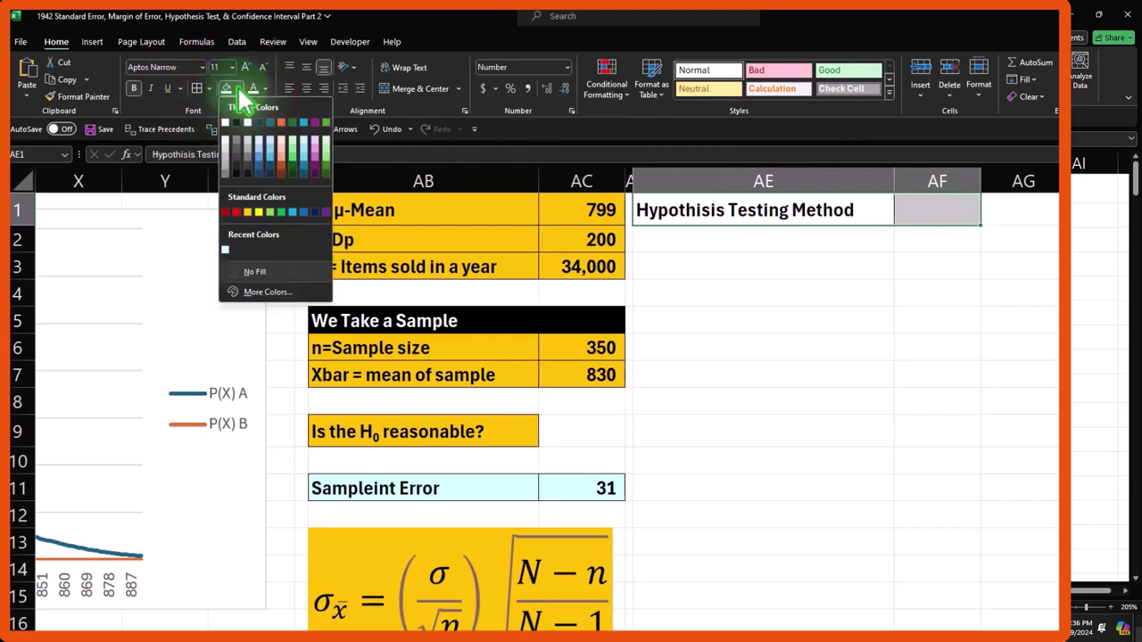
pyautogui.click(237, 123)
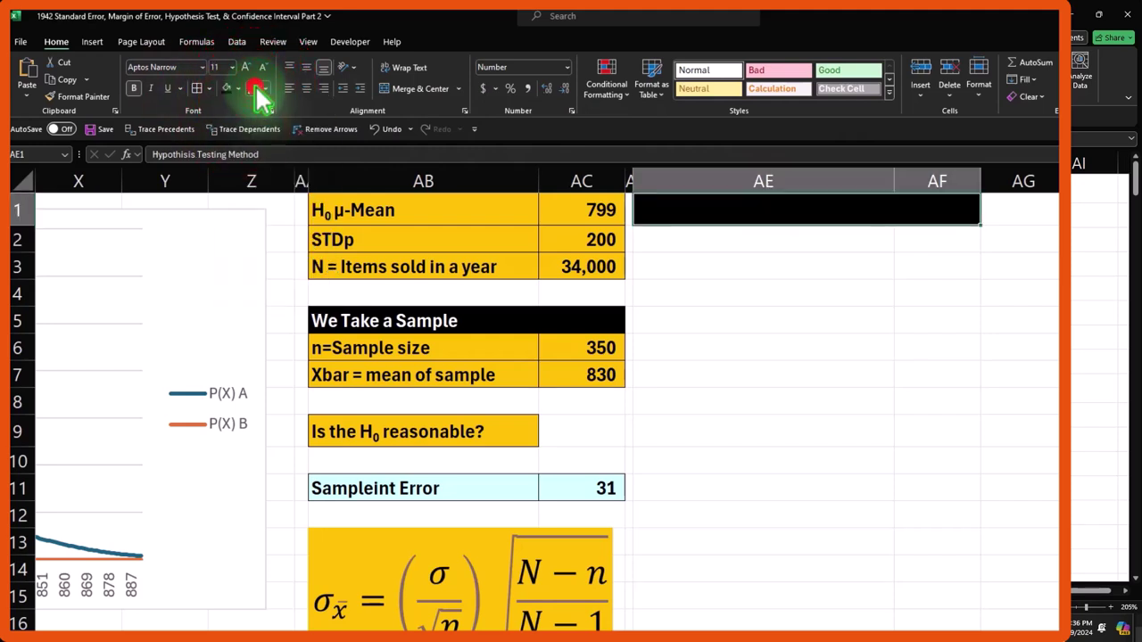
pyautogui.click(734, 237)
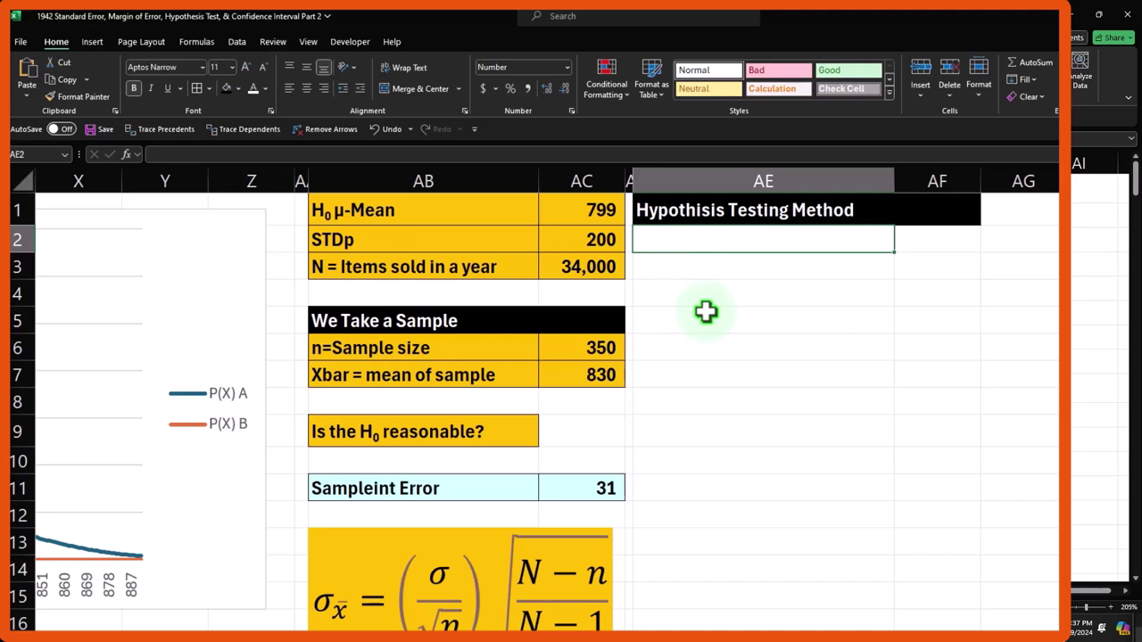
# - Enter the label "n/N correction ? <.05" in AE2
pyautogui.write('n')
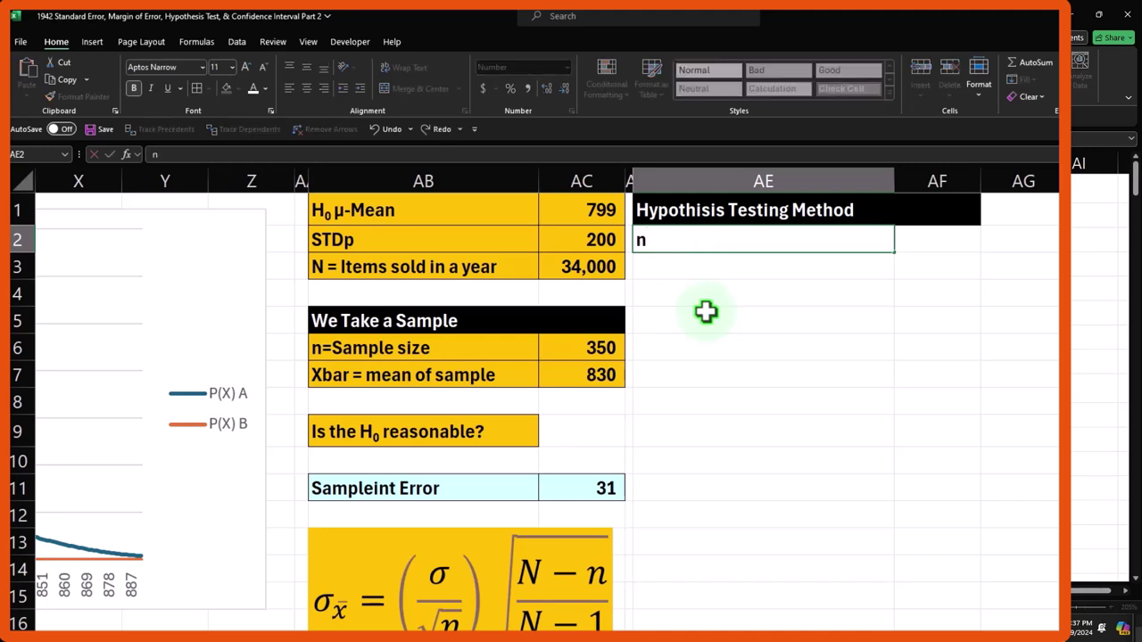
pyautogui.write('/N correction')
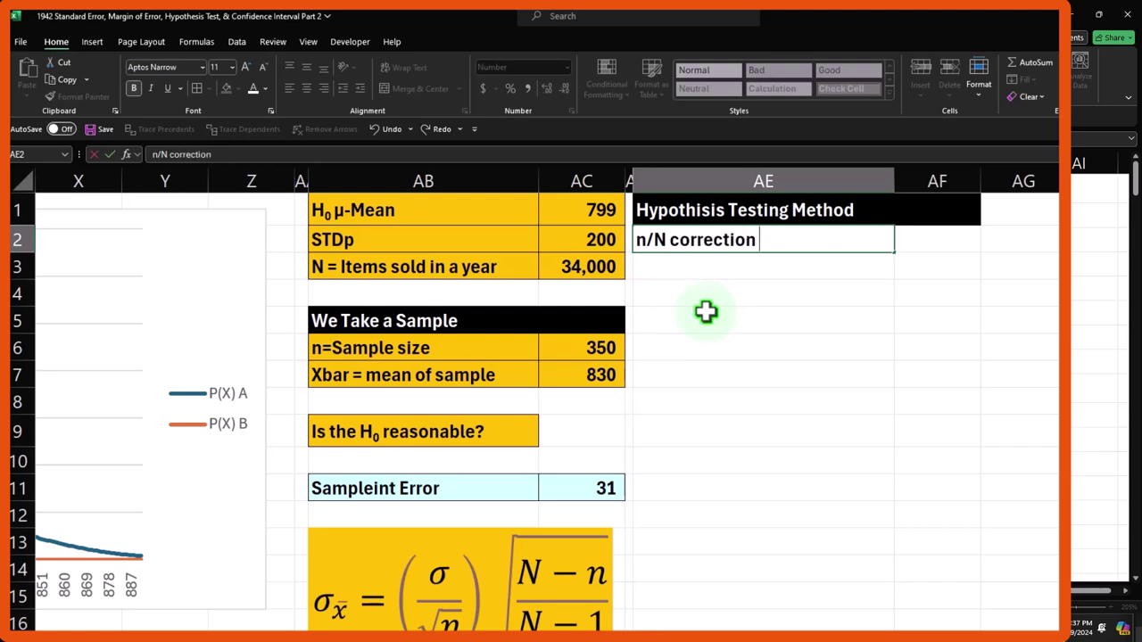
pyautogui.write(' ? <.05')
pyautogui.press('Return')
pyautogui.press('Right')
pyautogui.press('Up')
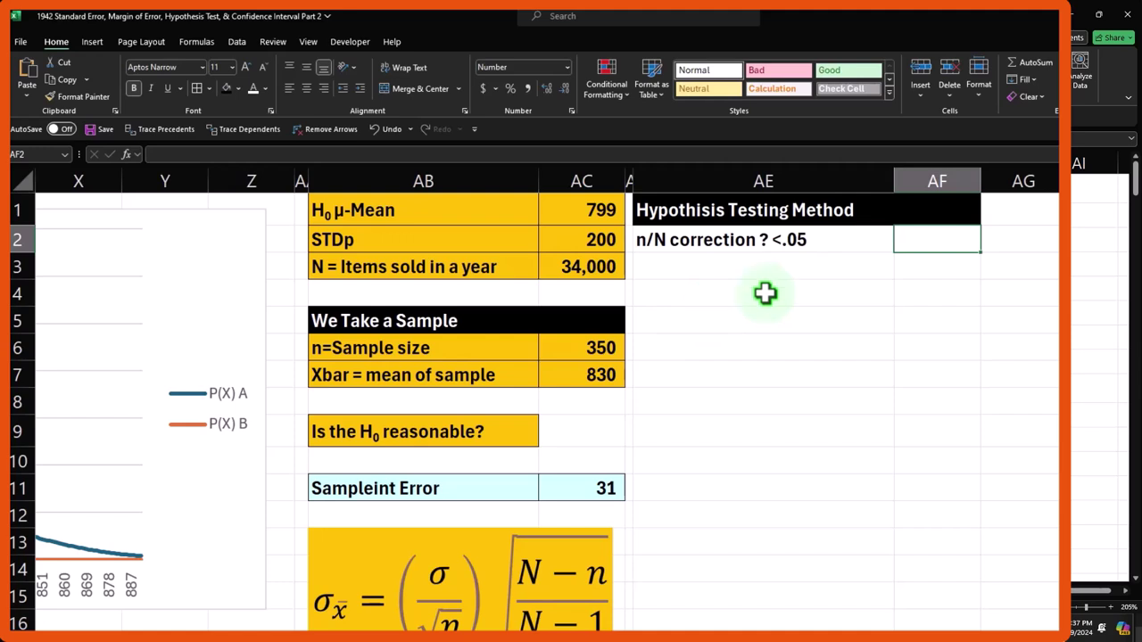
# - Calculate the sample size divided by the population size in AF2 with =AC6/AC3
pyautogui.write('=')
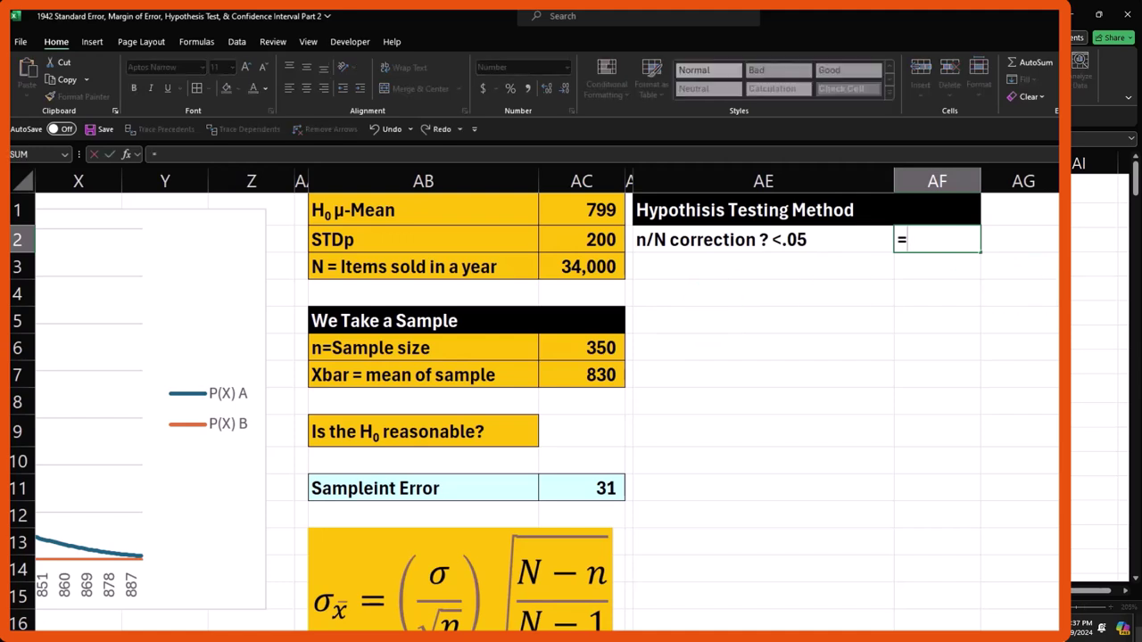
pyautogui.press('Left')
pyautogui.press('Left')
pyautogui.press('Left')
pyautogui.press('Down')
pyautogui.press('Down')
pyautogui.press('Down')
pyautogui.press('Down')
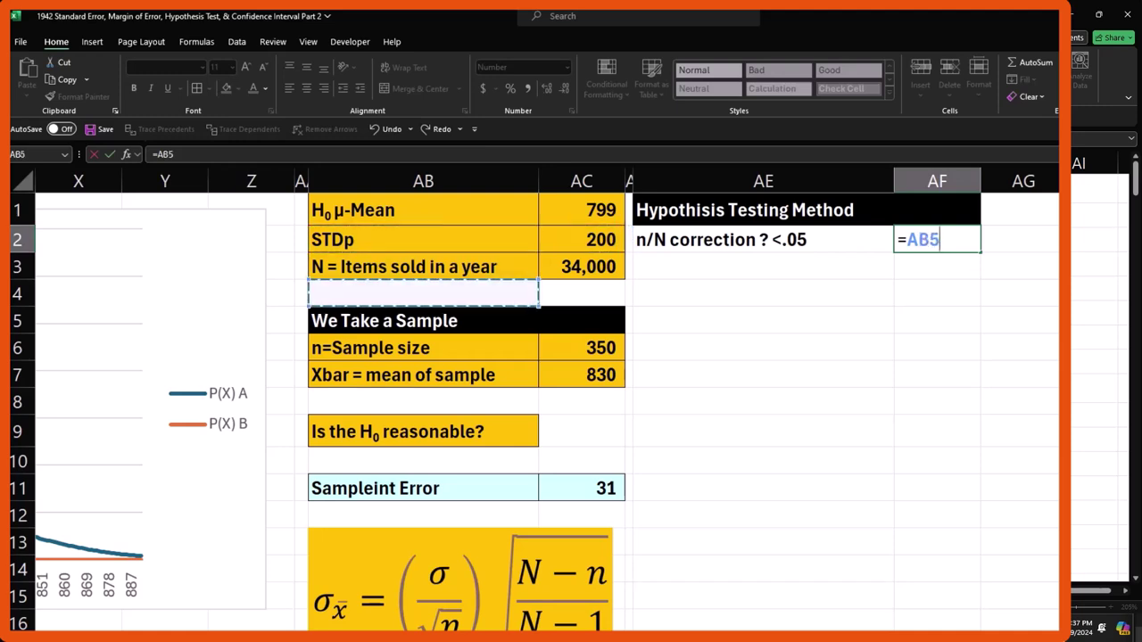
pyautogui.write('/')
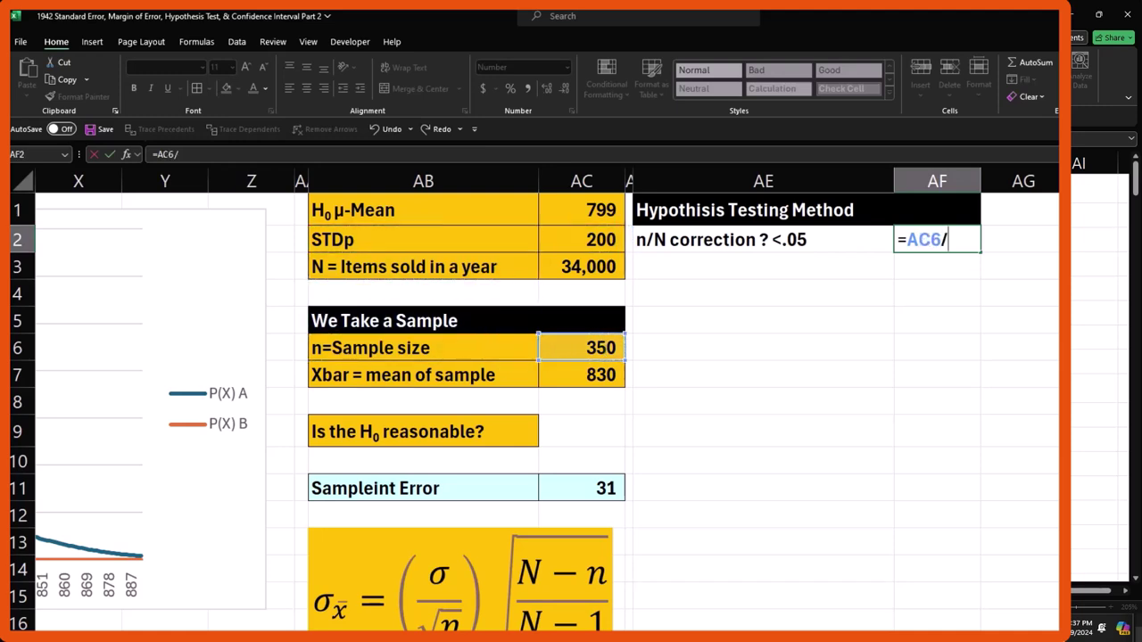
pyautogui.click(614, 265)
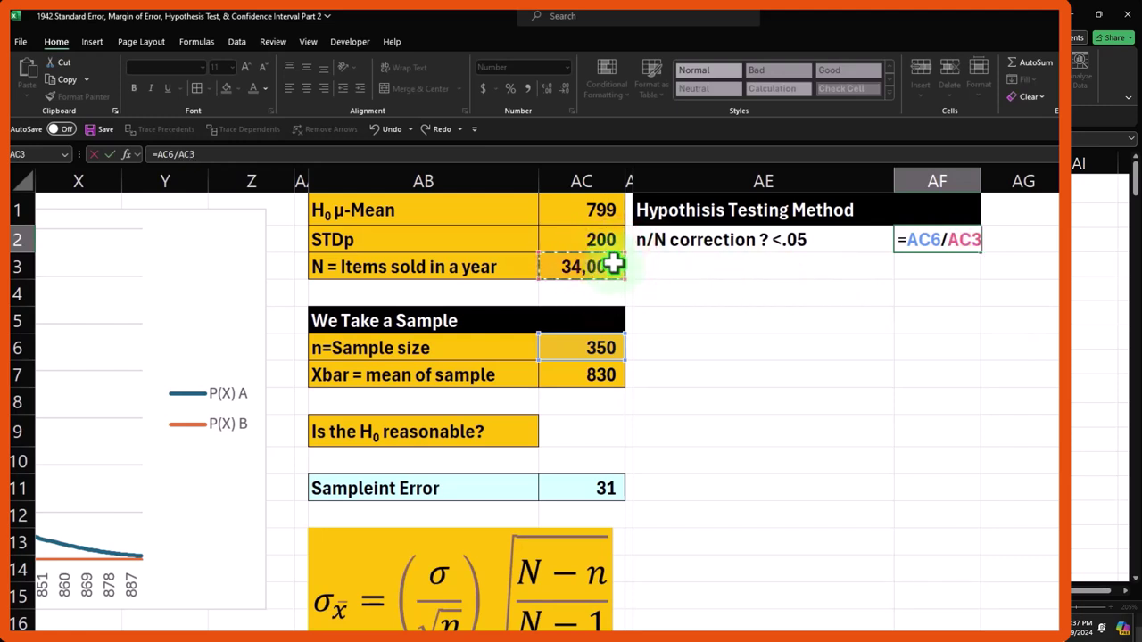
pyautogui.press('Return')
pyautogui.press('Up')
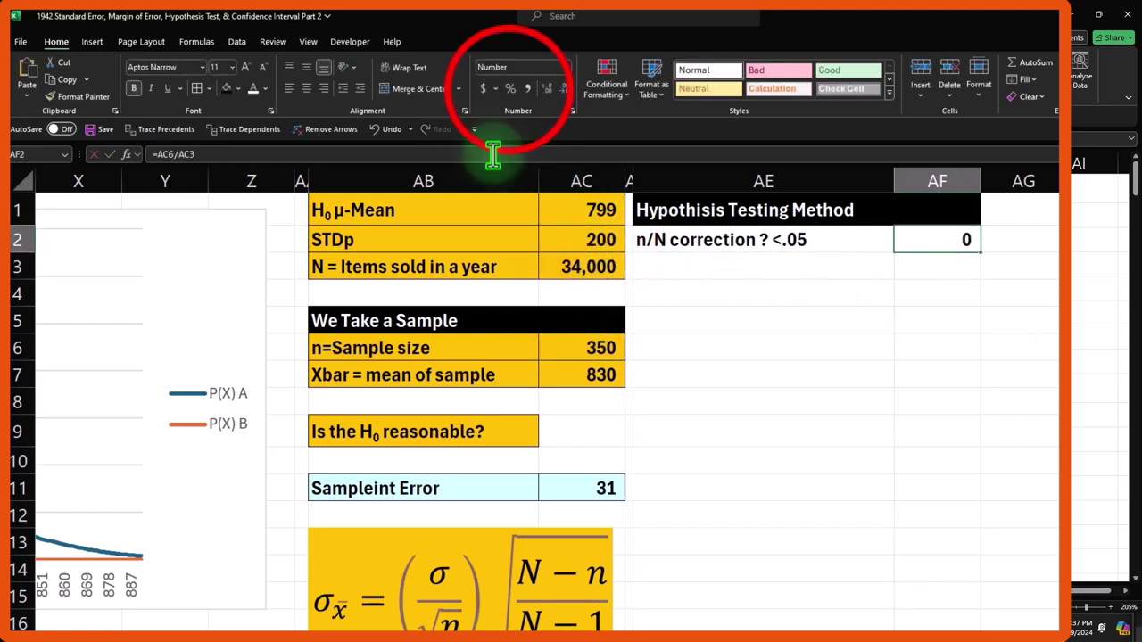
# - Format AF2 as a percentage with two decimal places
pyautogui.click(509, 88)
pyautogui.click(546, 88)
pyautogui.click(546, 88)
# - Change the label in AE2 to "n/N correction ? <5% ?"
pyautogui.doubleClick(796, 230)
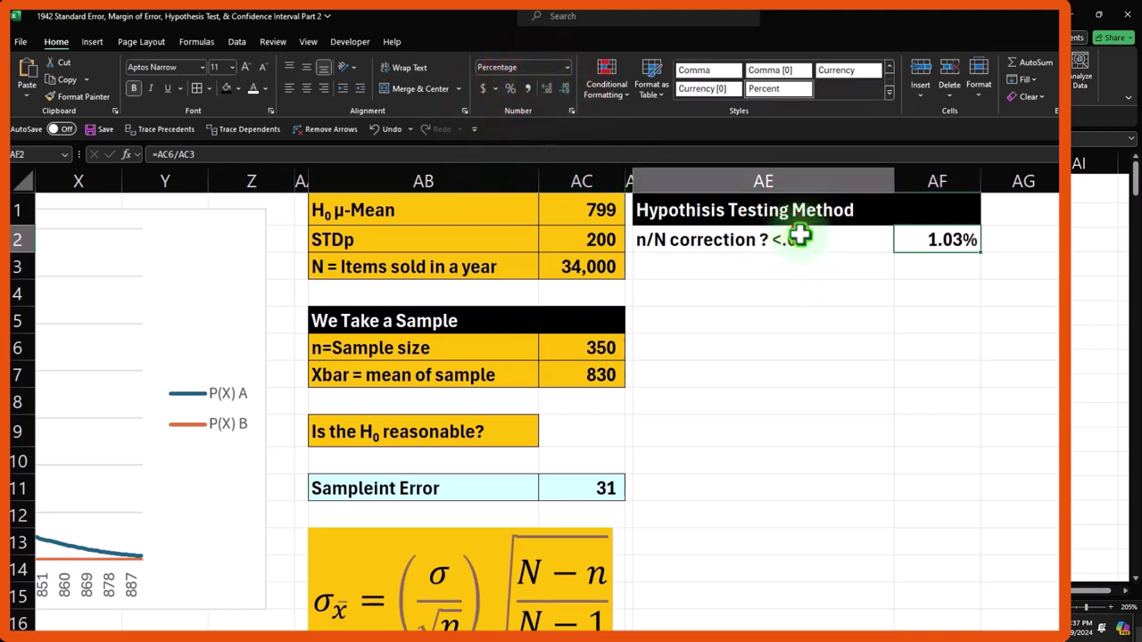
pyautogui.press('BackSpace')
pyautogui.press('BackSpace')
pyautogui.press('BackSpace')
pyautogui.write('5%')
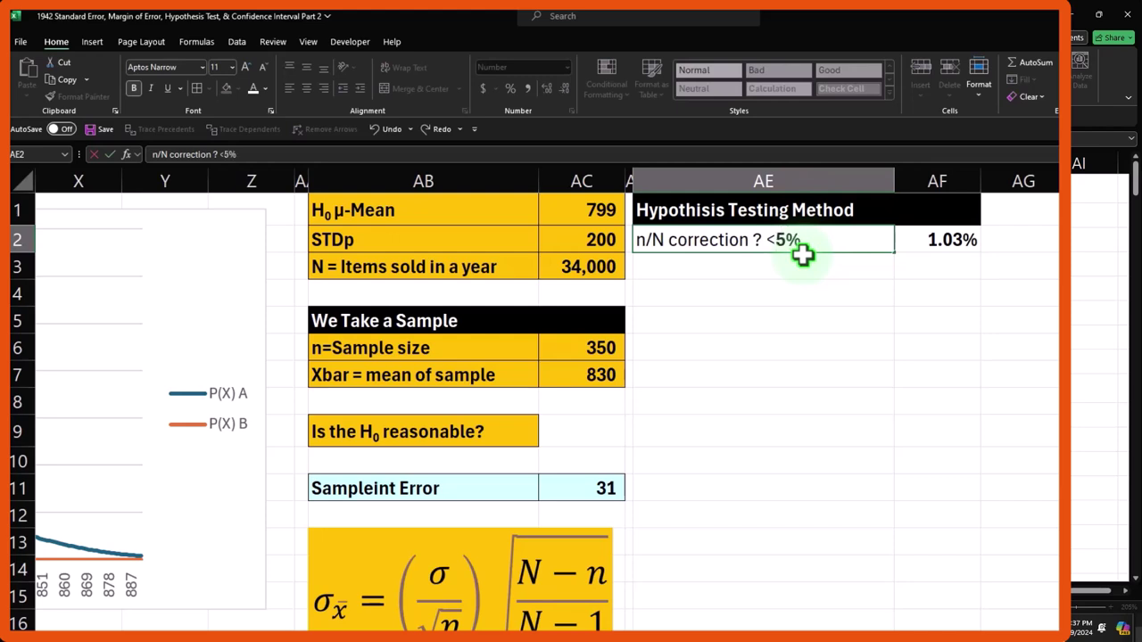
pyautogui.press('Return')
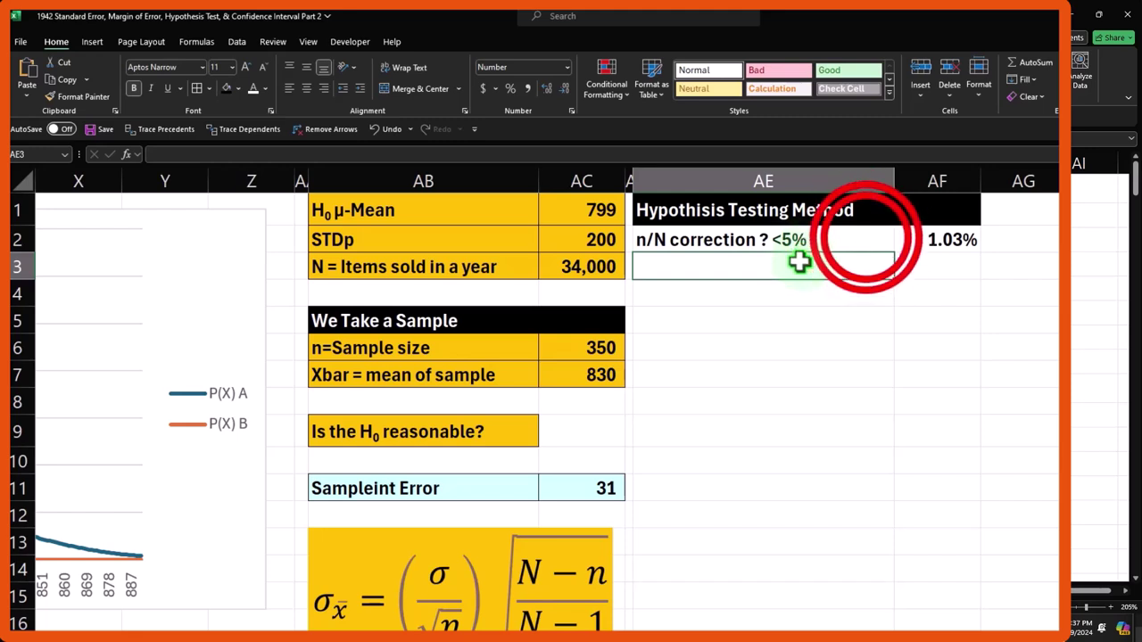
pyautogui.doubleClick(865, 237)
pyautogui.write('?')
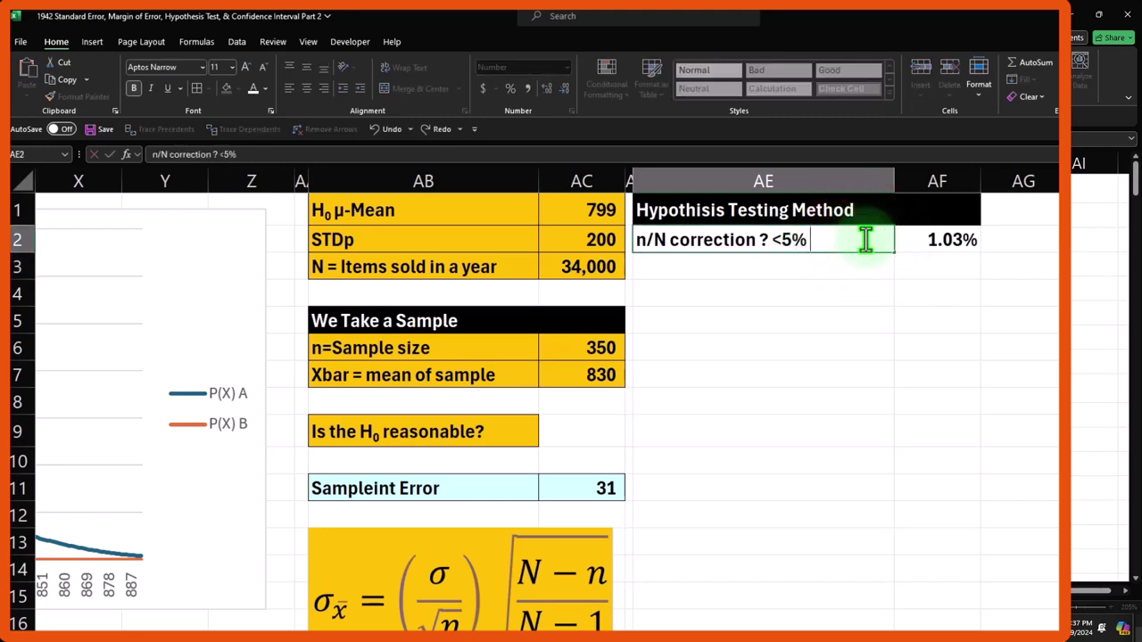
pyautogui.press('Return')
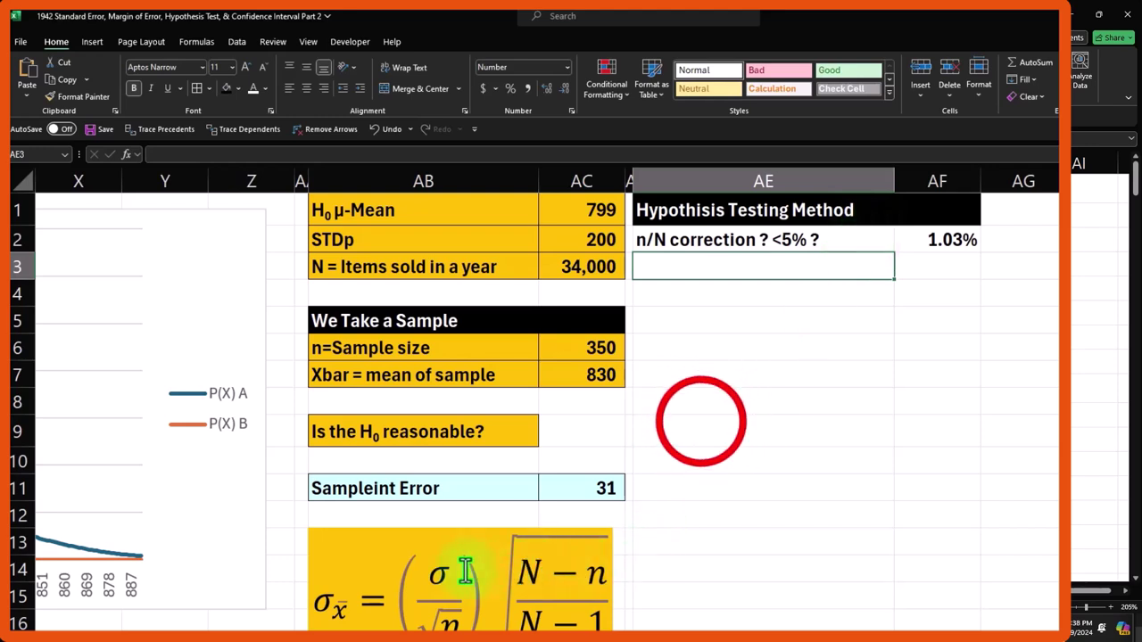
pyautogui.click(693, 426)
pyautogui.click(693, 269)
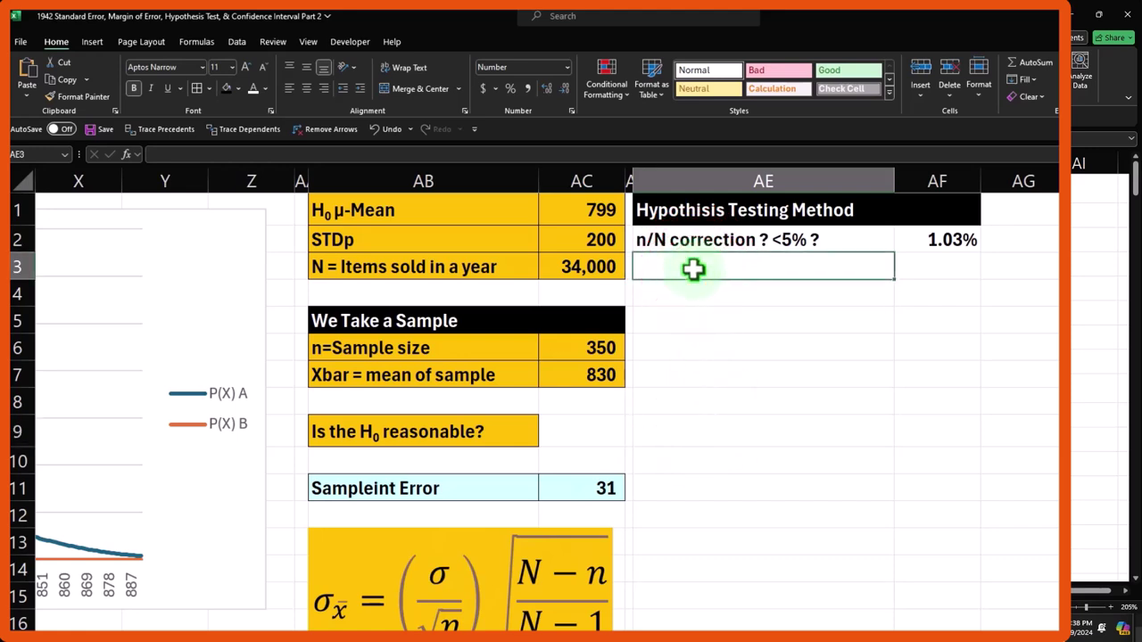
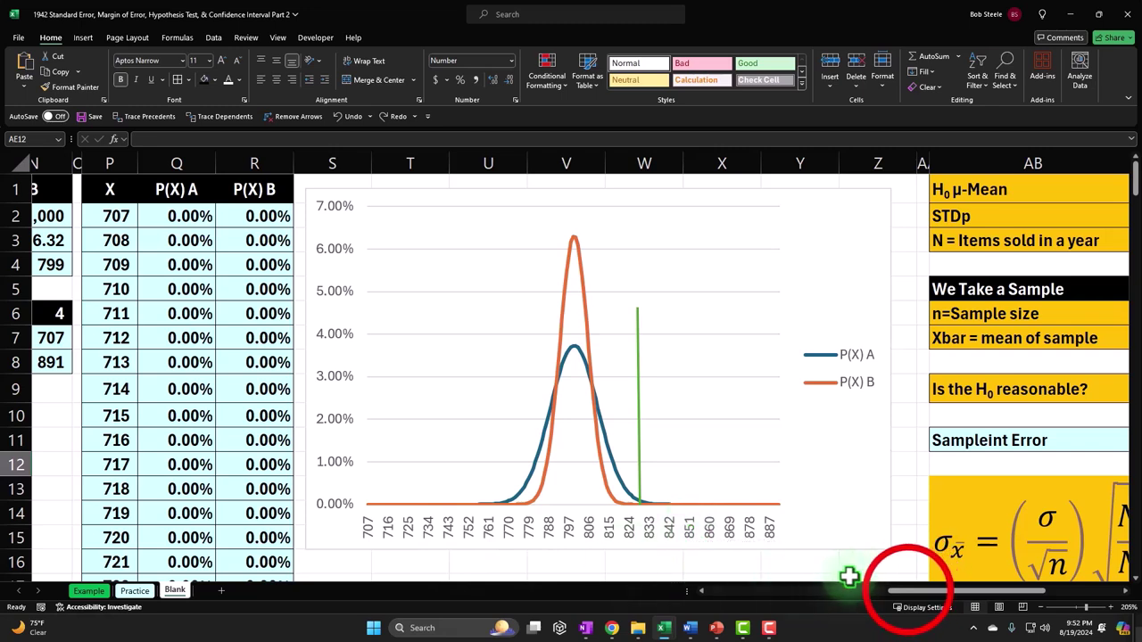
pyautogui.moveTo(964, 593); pyautogui.dragTo(1065, 596)
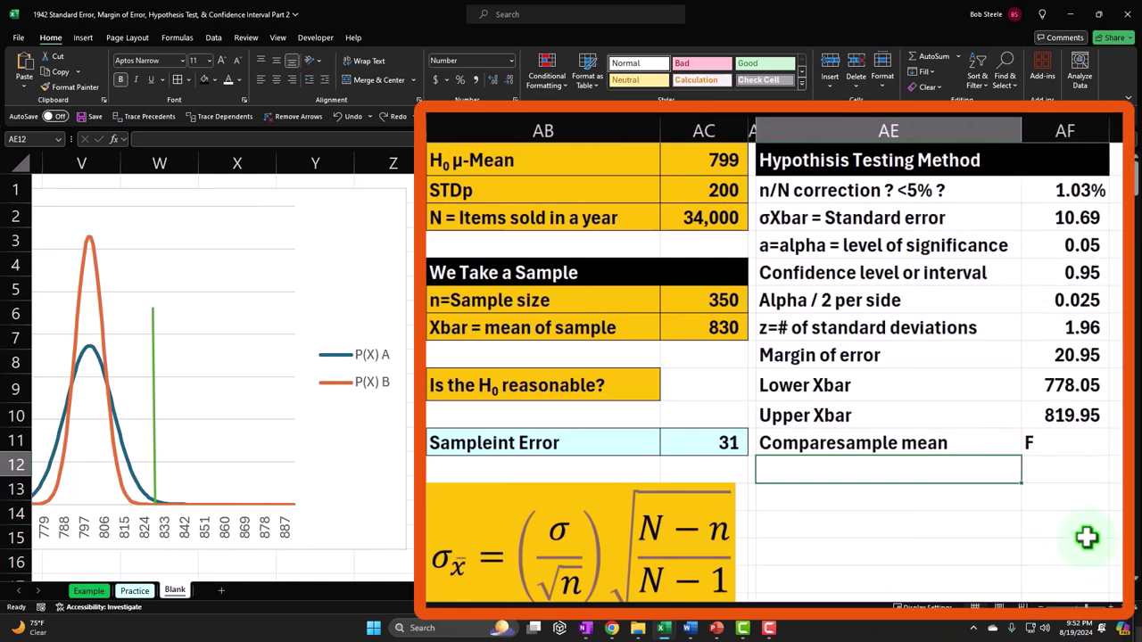
pyautogui.write('C')
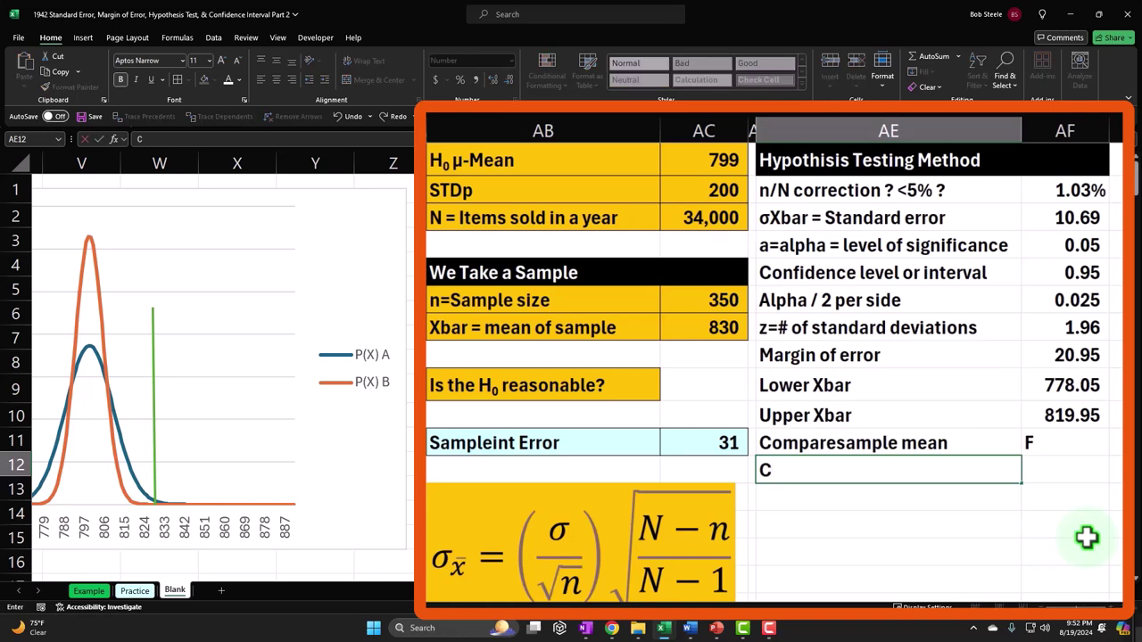
pyautogui.press('Escape')
pyautogui.press('Tab')
# - Enter the label "Xbar Z Score" in AE12
pyautogui.click(866, 472)
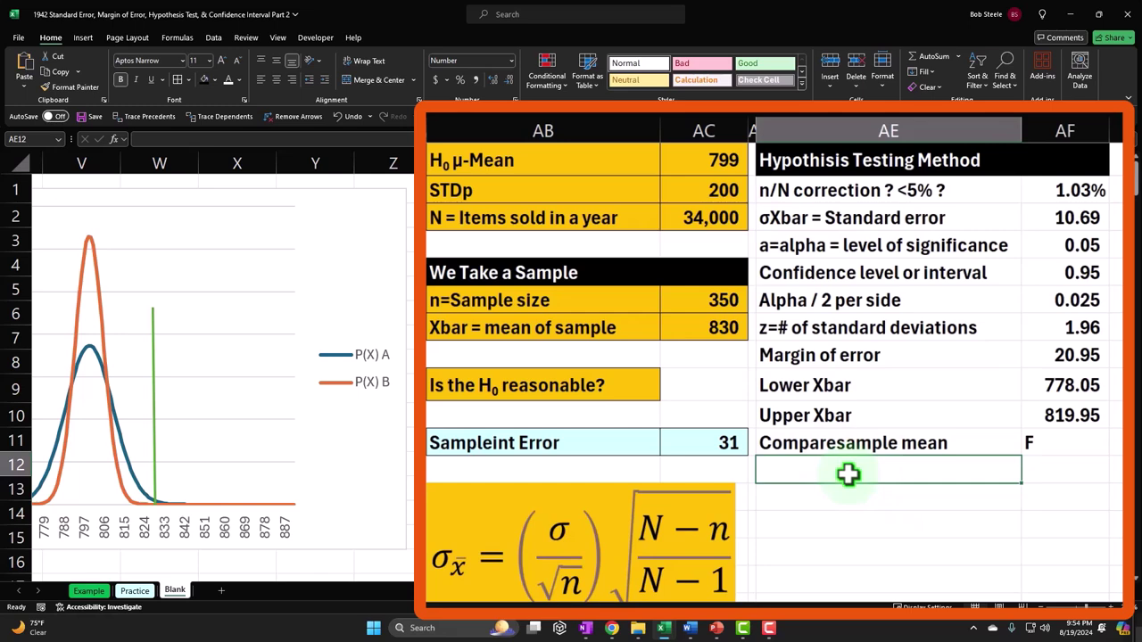
pyautogui.write('X')
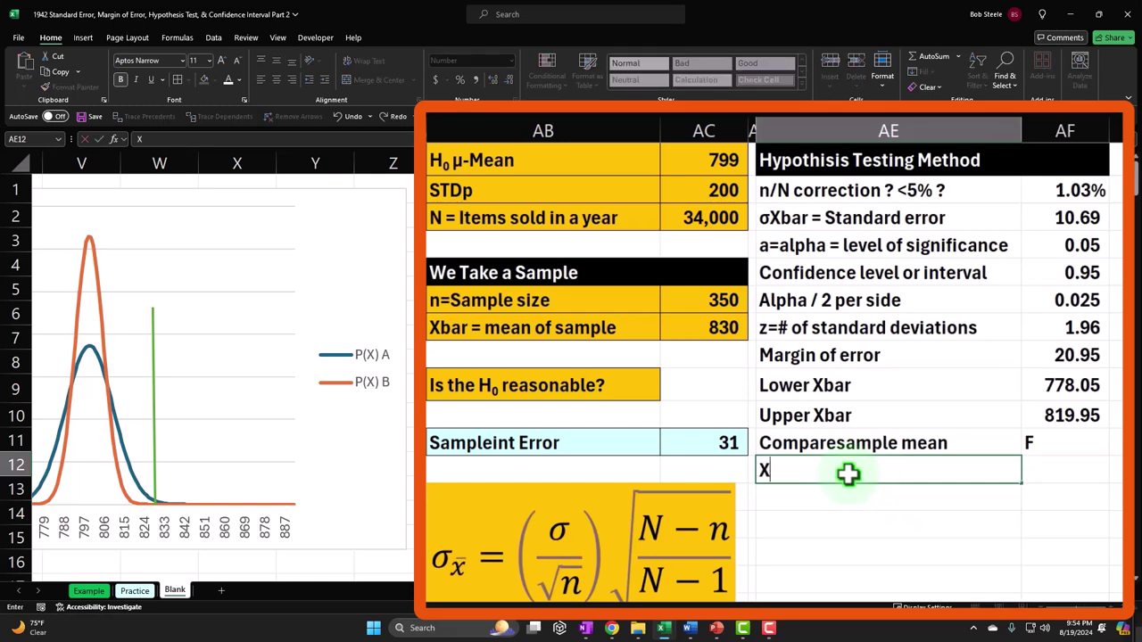
pyautogui.write('bar')
pyautogui.press('BackSpace')
pyautogui.press('BackSpace')
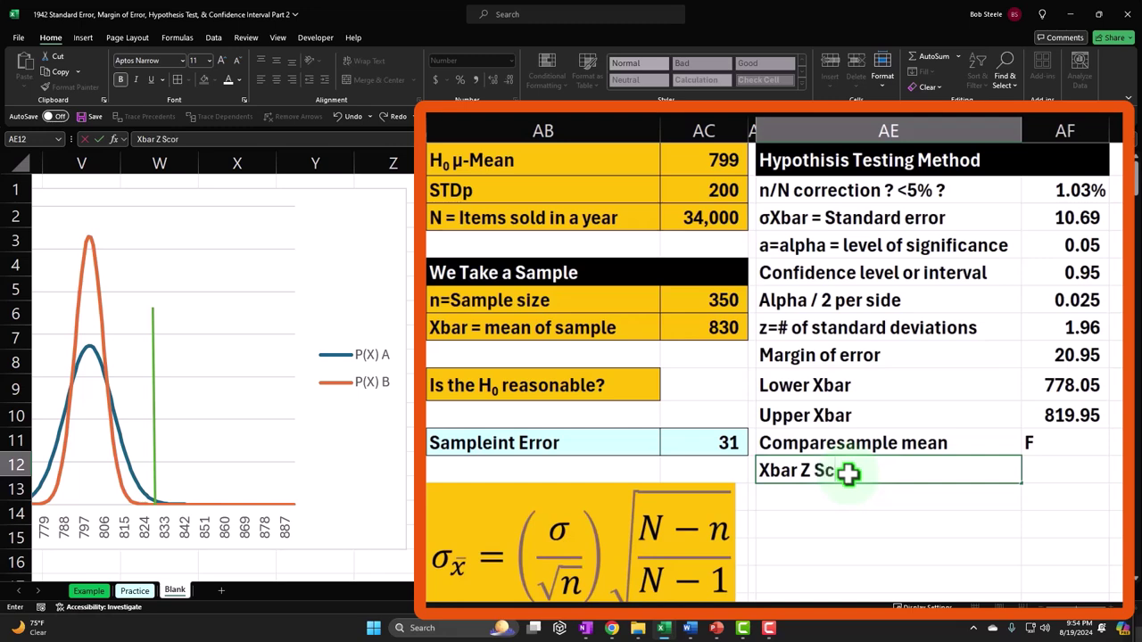
pyautogui.write('e')
pyautogui.press('Tab')
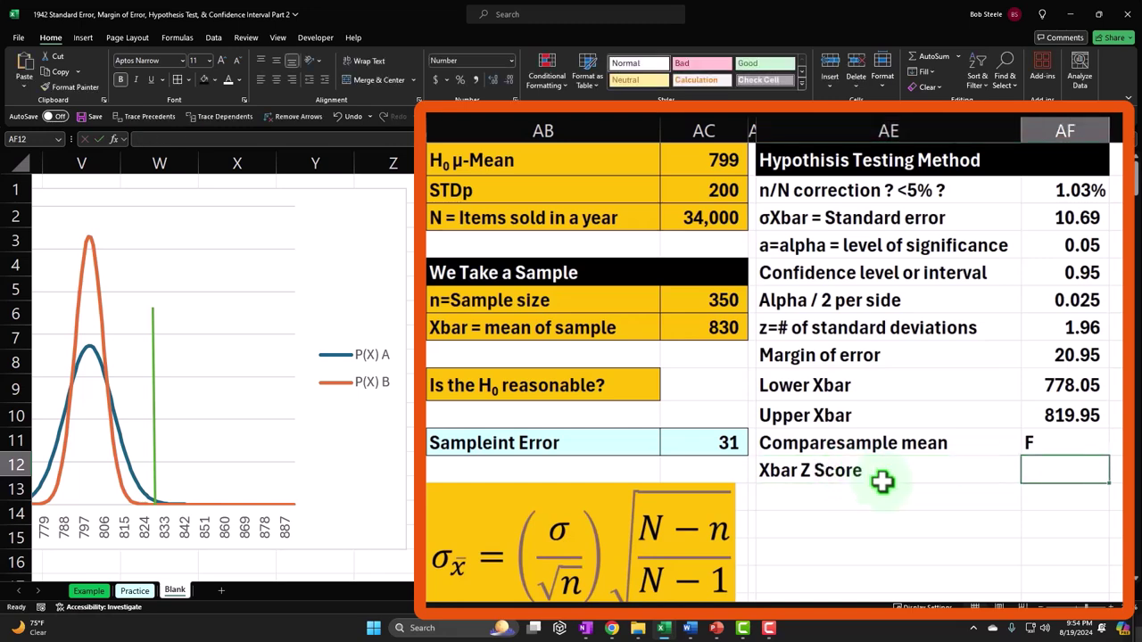
# - Calculate the sample mean's z score in AF12 with =(AC7-AC1)/AF3
pyautogui.write('=')
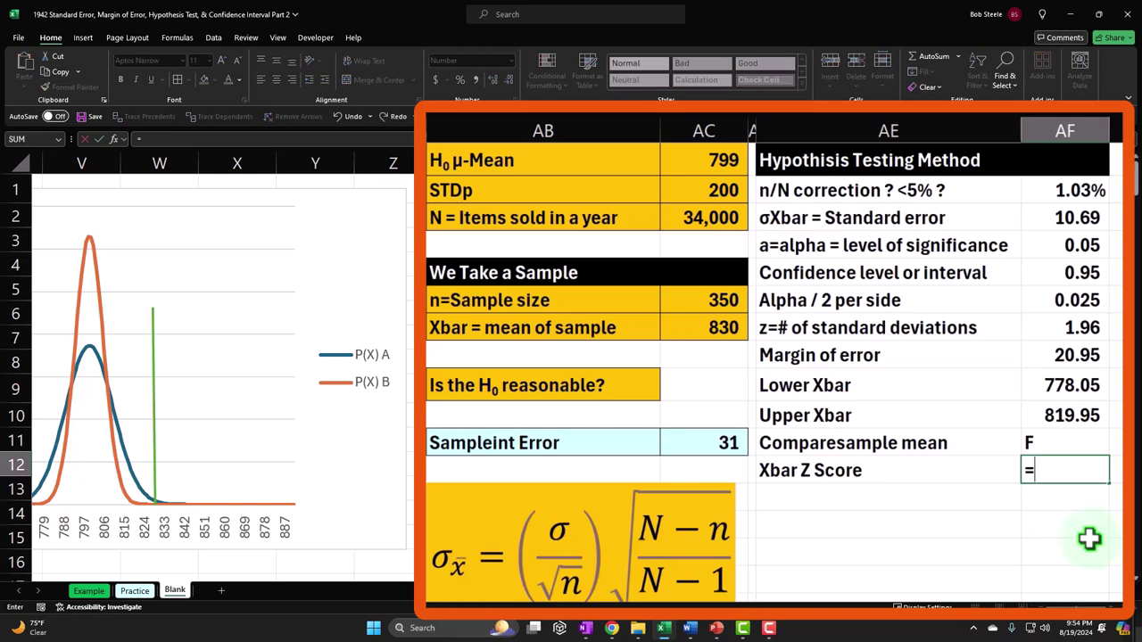
pyautogui.write('(')
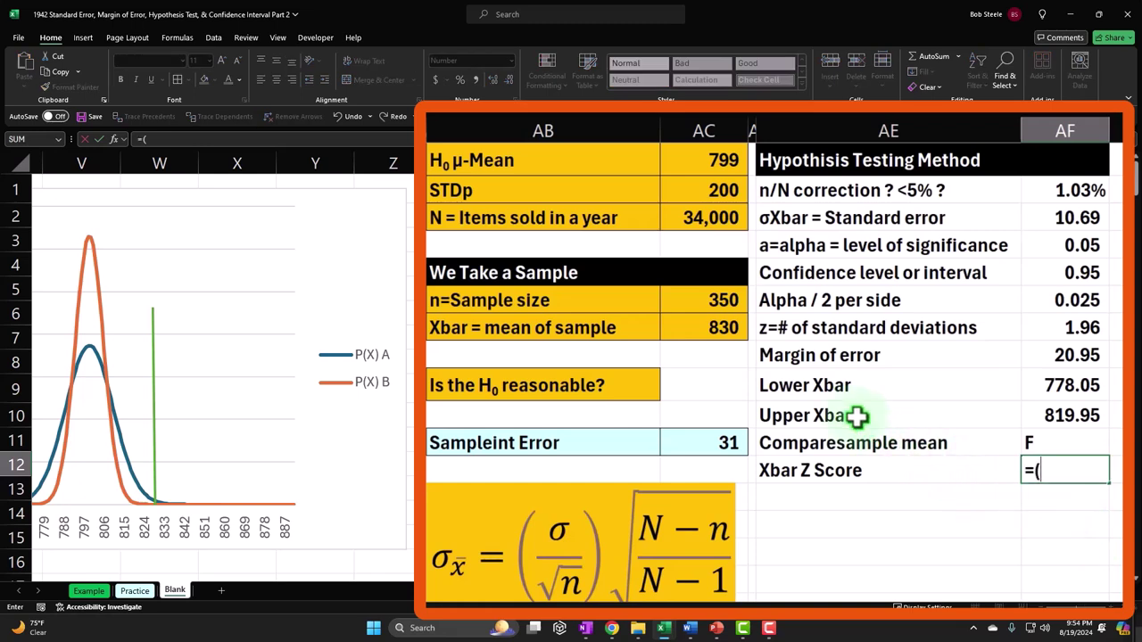
pyautogui.click(722, 332)
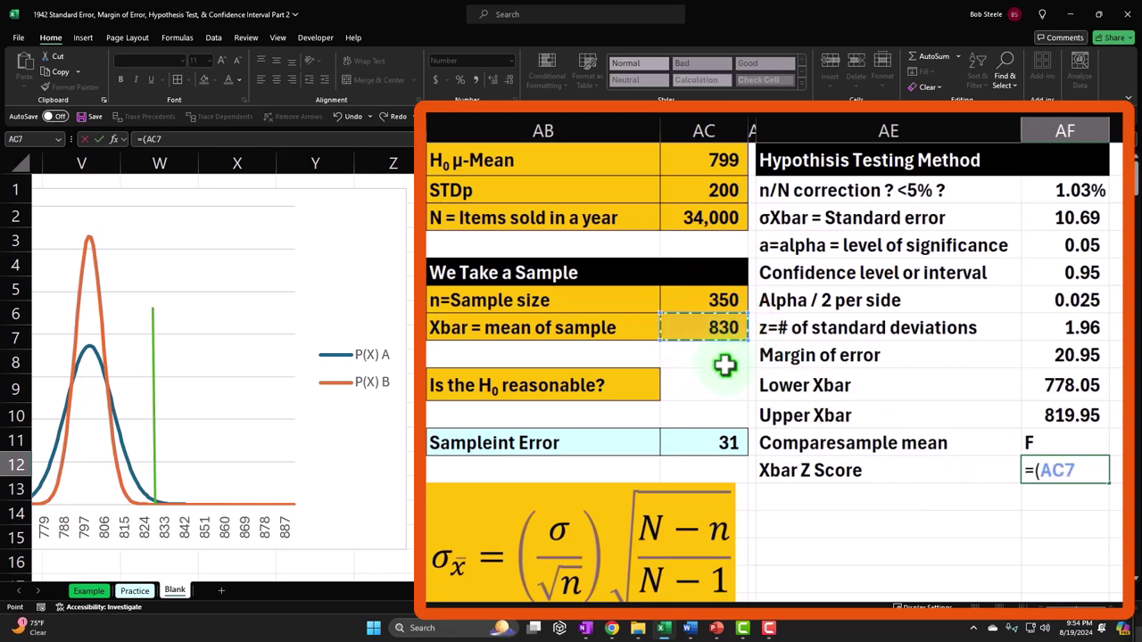
pyautogui.write('-')
pyautogui.click(723, 160)
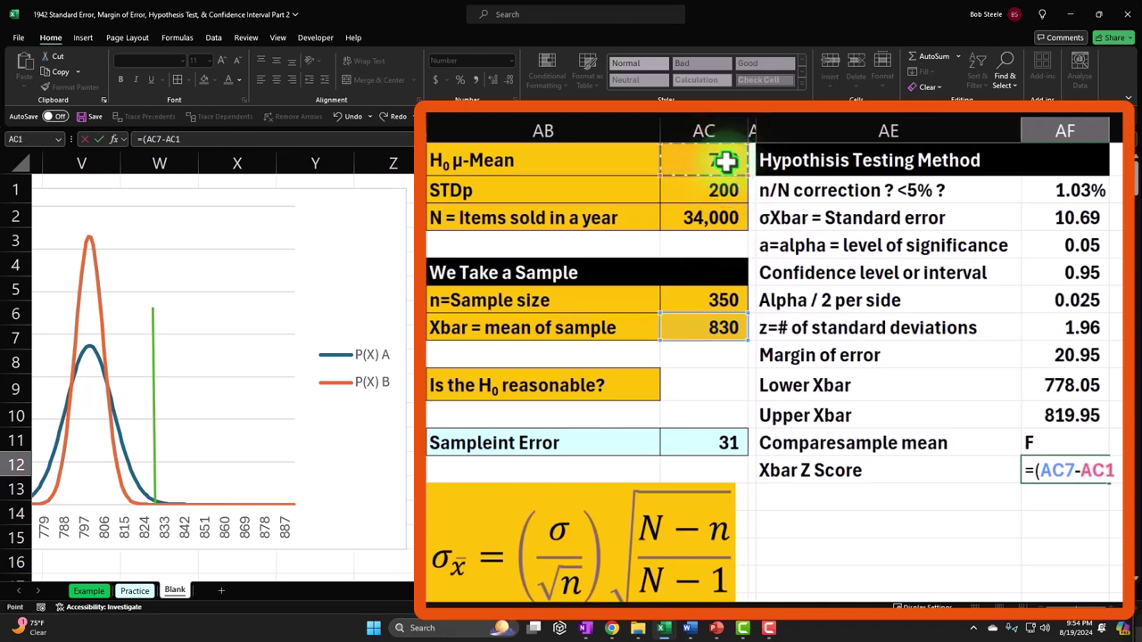
pyautogui.write(')/AF3')
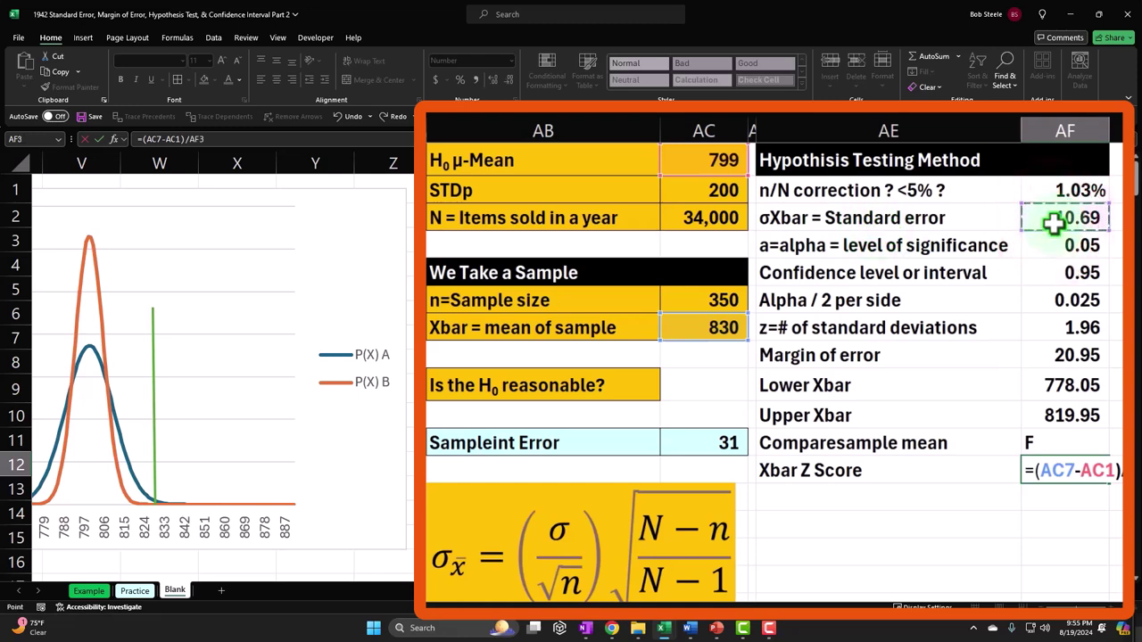
pyautogui.press('Escape')
pyautogui.press('Return')
# - Show the z score in AF12 with two decimal places
pyautogui.press('Up')
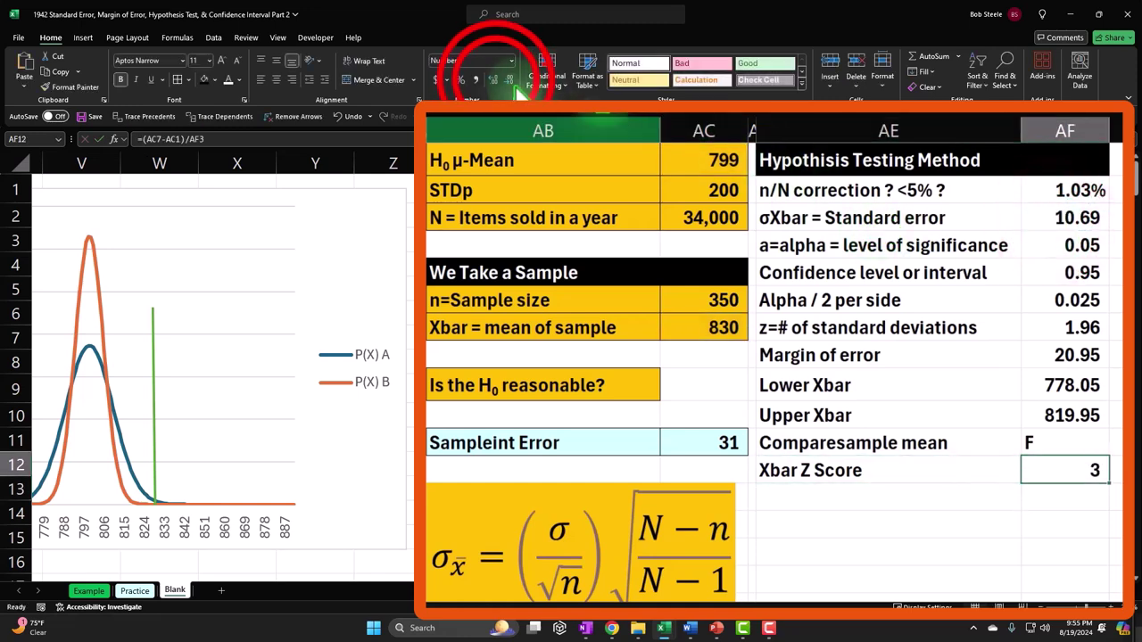
pyautogui.click(496, 80)
pyautogui.click(496, 80)
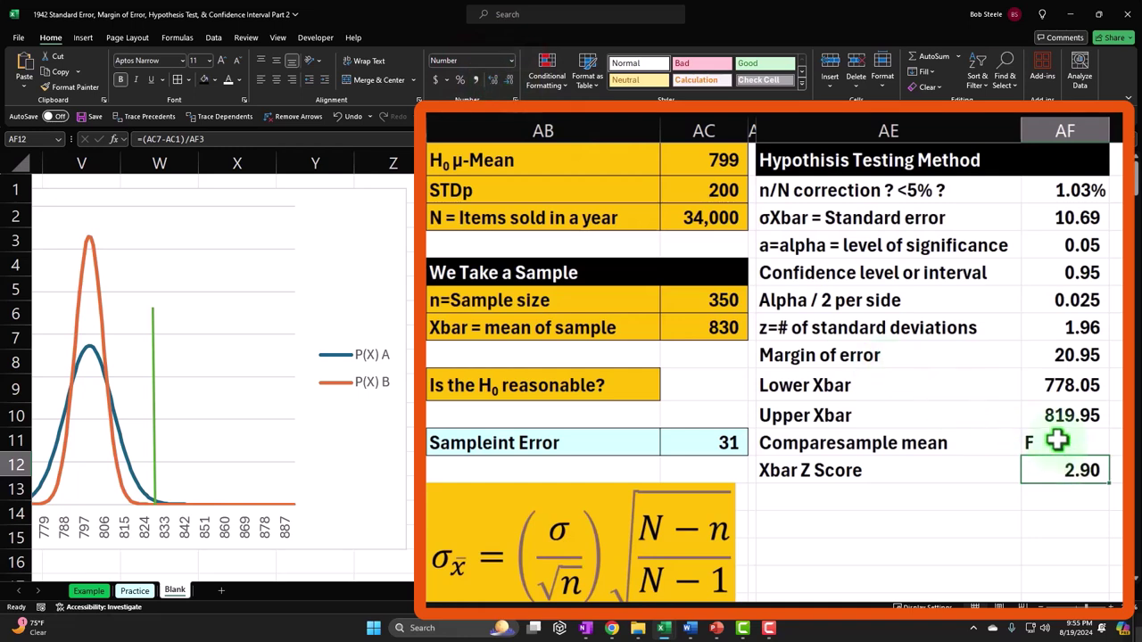
# - Test in AG12 whether the Xbar z score is below the critical z in AF7 with =IF(AF12<AF7,"T","F")
pyautogui.click(1061, 328)
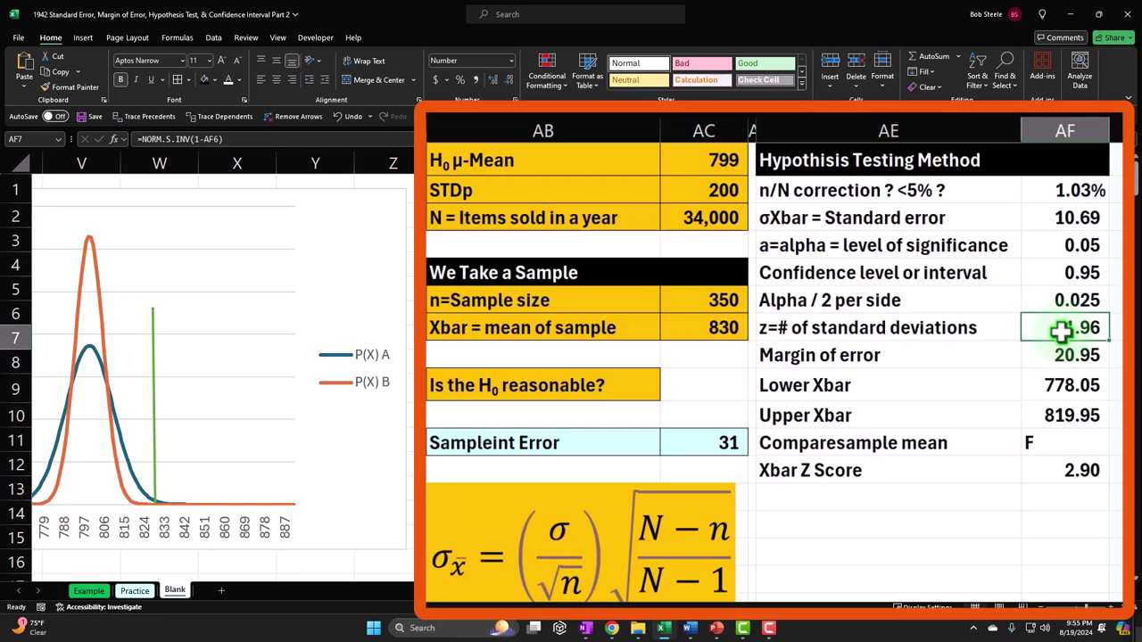
pyautogui.click(1075, 473)
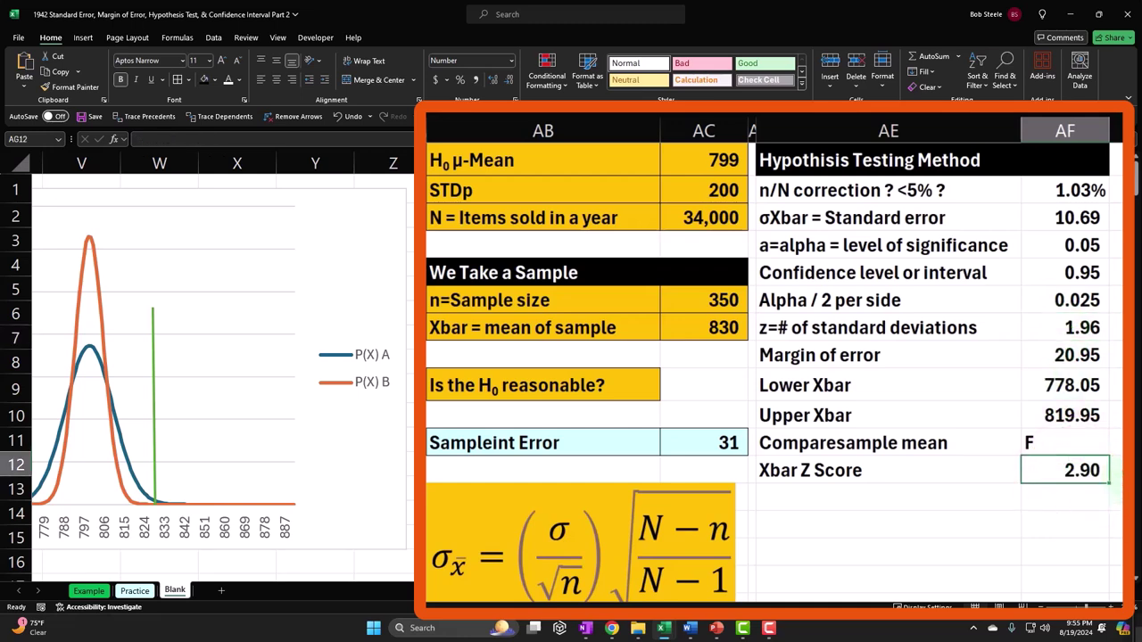
pyautogui.press('Right')
pyautogui.press('Right')
pyautogui.press('Right')
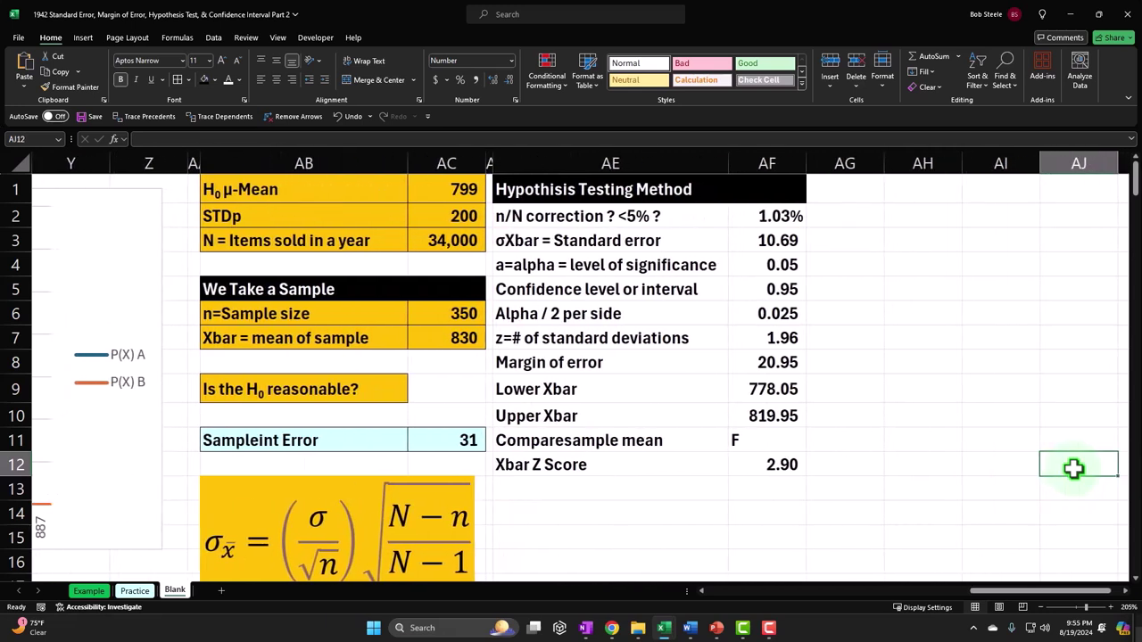
pyautogui.press('Left')
pyautogui.press('Left')
pyautogui.press('Left')
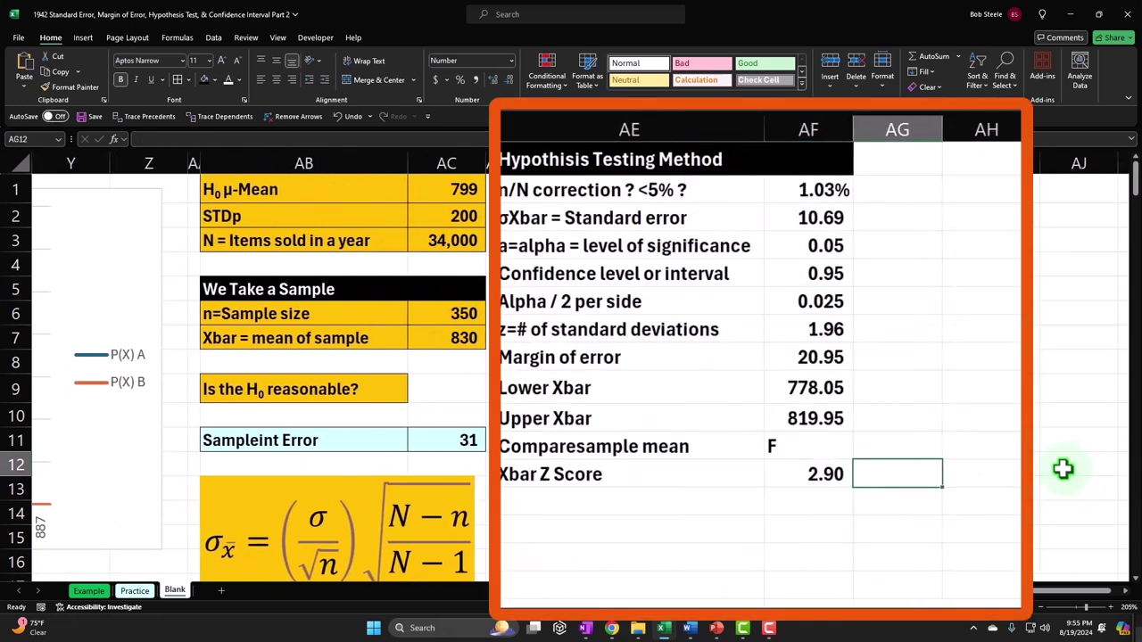
pyautogui.write('=if')
pyautogui.press('BackSpace')
pyautogui.press('BackSpace')
pyautogui.write('if')
pyautogui.press('Tab')
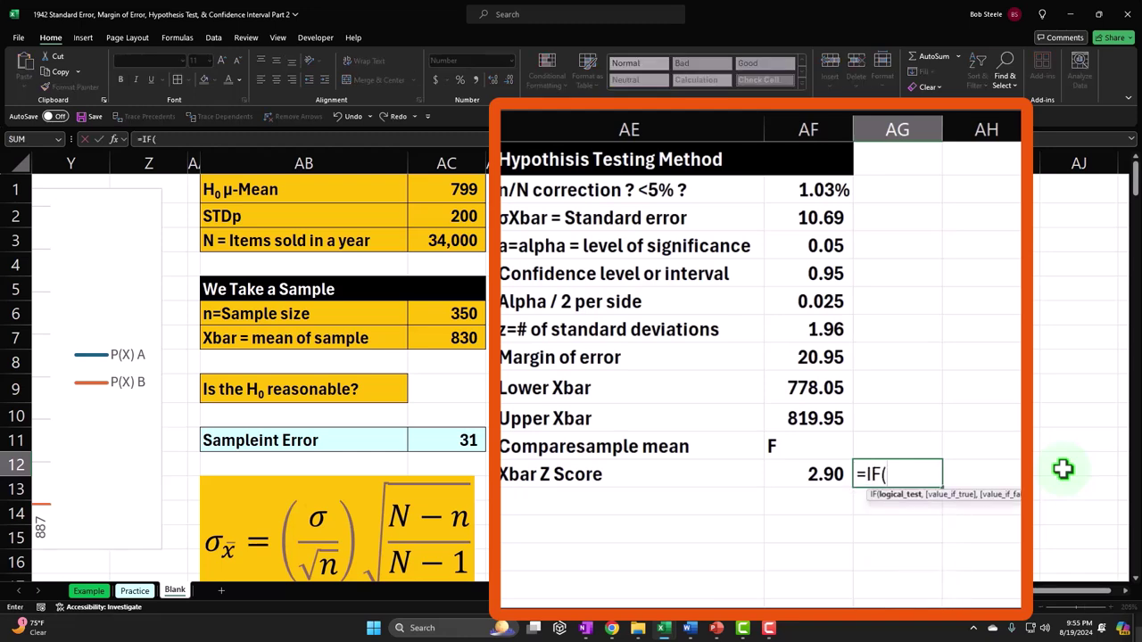
pyautogui.click(821, 473)
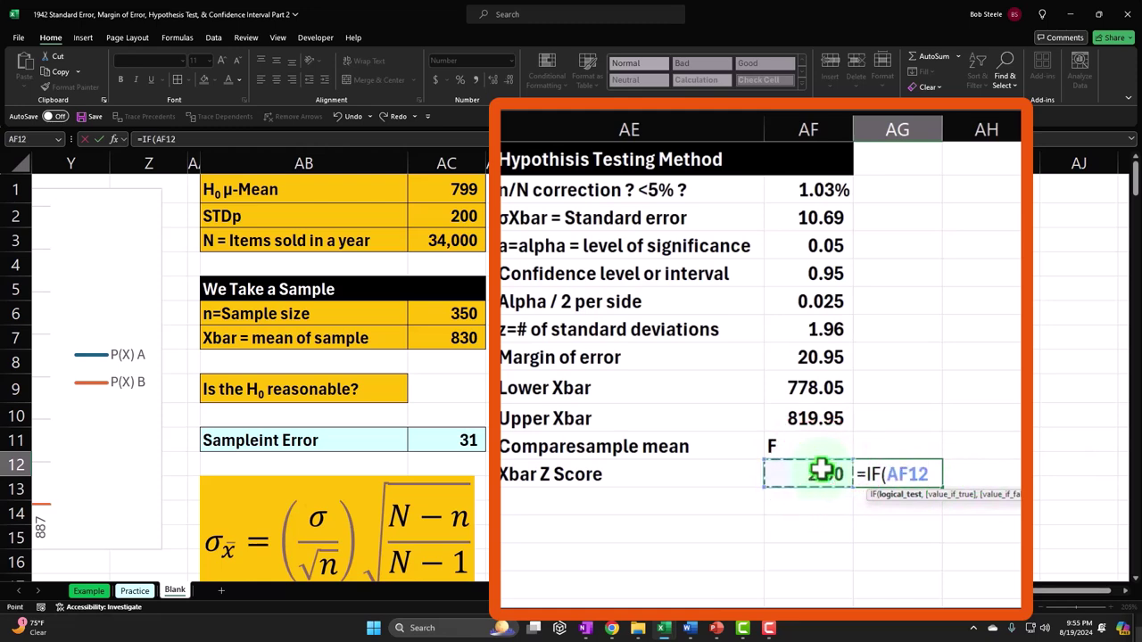
pyautogui.write('<')
pyautogui.click(814, 332)
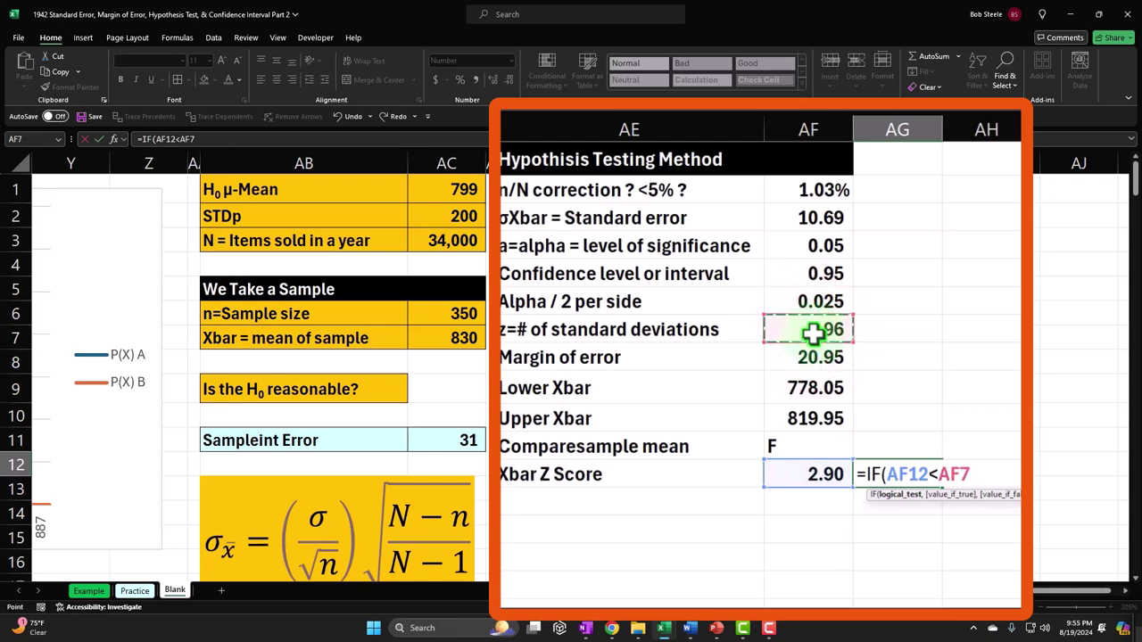
pyautogui.write(',"T')
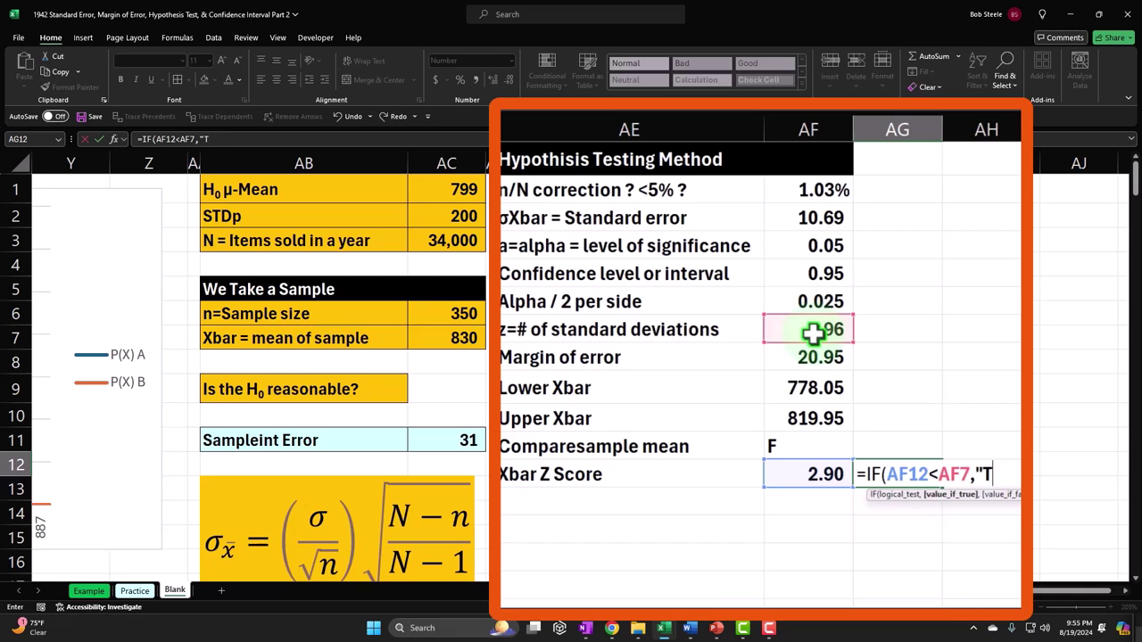
pyautogui.write('",')
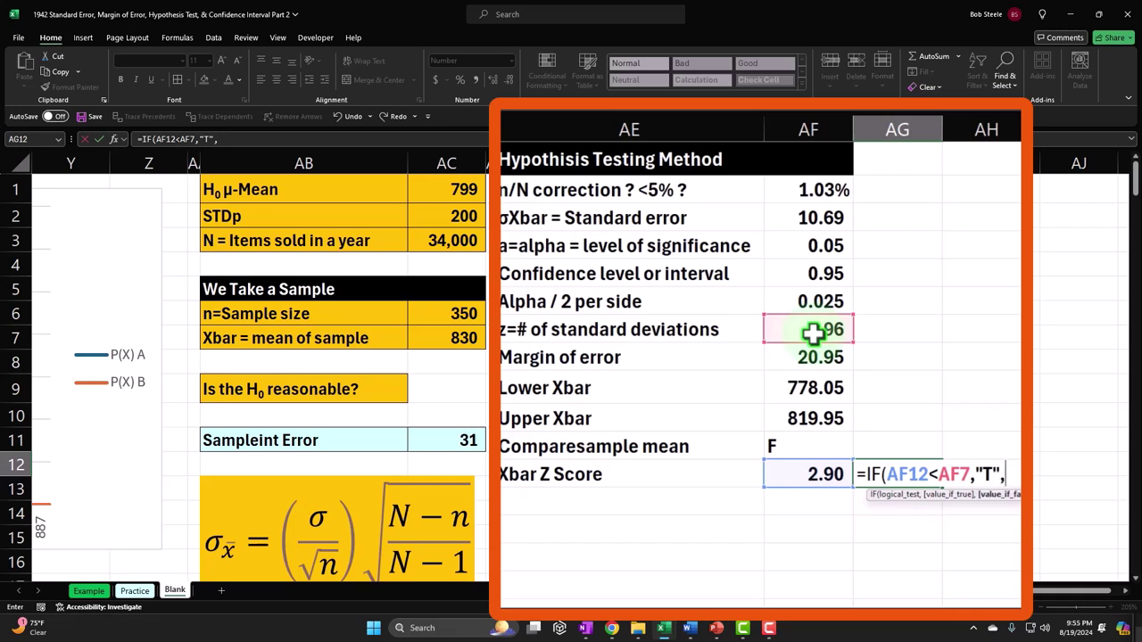
pyautogui.write('"F")')
pyautogui.press('Return')
pyautogui.press('Up')
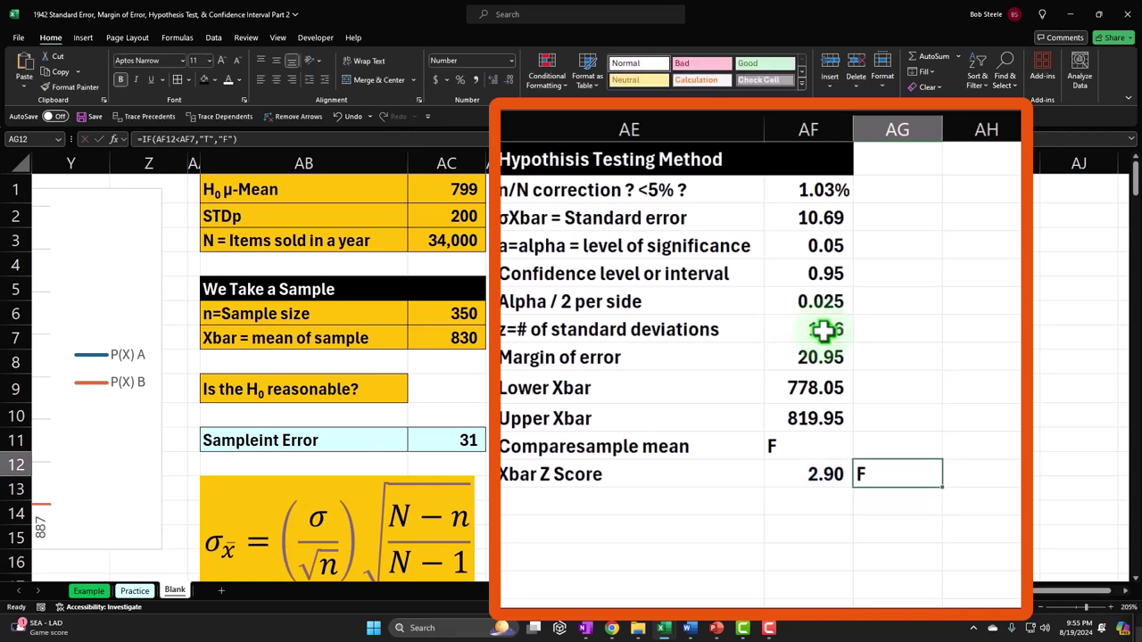
# - Enter the label "P-value" in AE13
pyautogui.press('Left')
pyautogui.click(822, 330)
pyautogui.moveTo(976, 592)
pyautogui.mouseDown()
pyautogui.moveTo(949, 592)
pyautogui.moveTo(981, 591)
pyautogui.mouseUp()
pyautogui.click(766, 485)
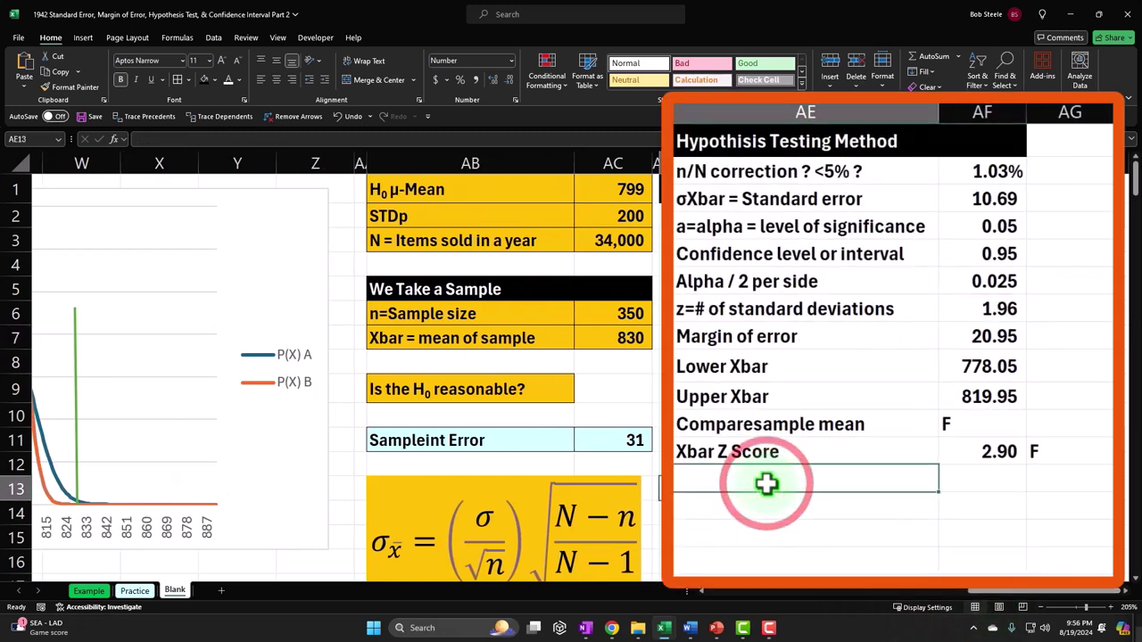
pyautogui.write('P')
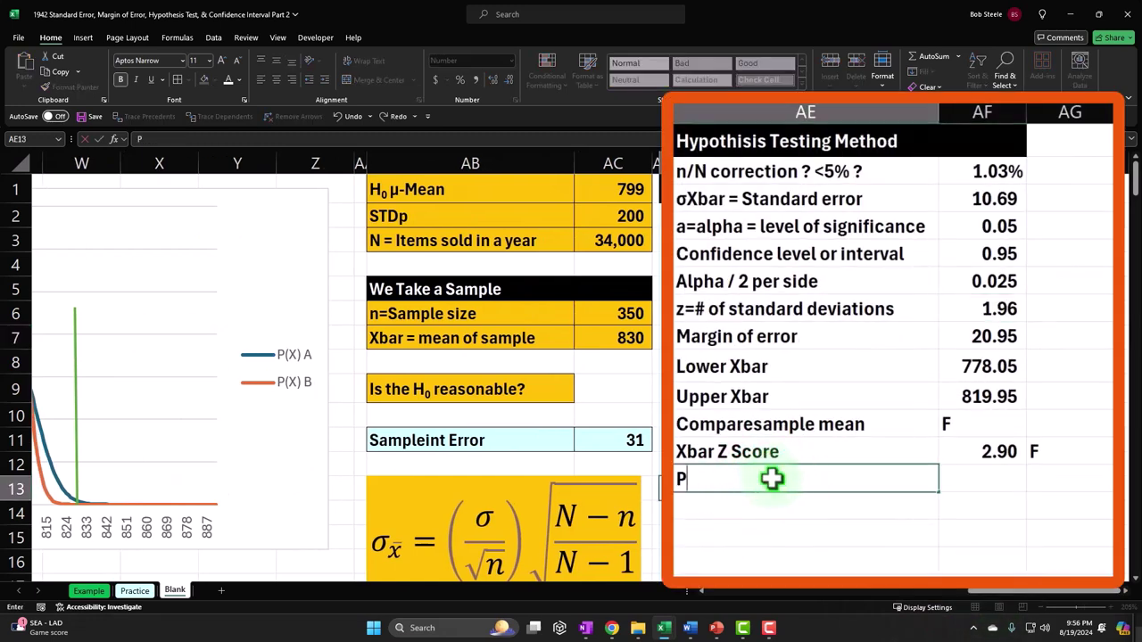
pyautogui.write('-al')
pyautogui.write('value')
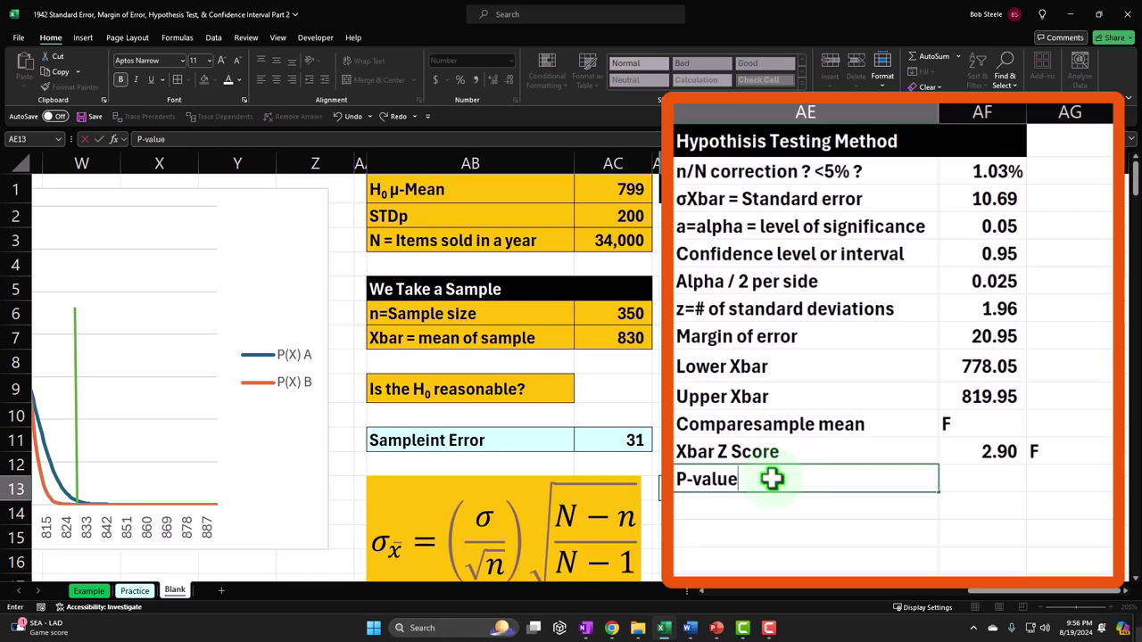
pyautogui.press('Tab')
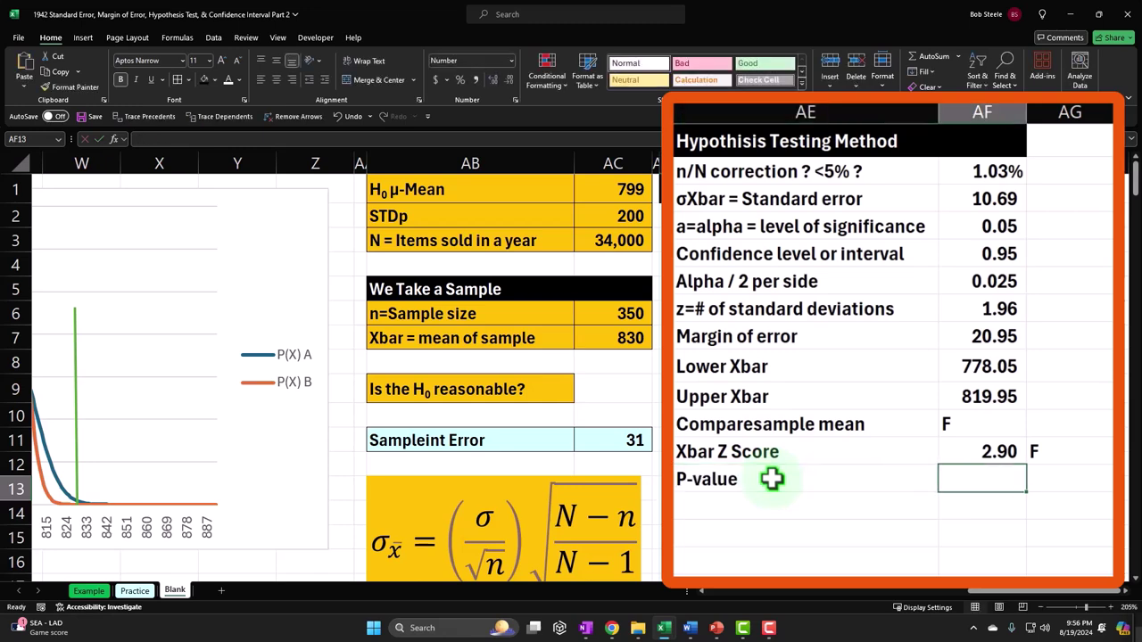
# - Calculate the cumulative standard normal probability of the Xbar z score in AF13 with =NORM.S.DIST(AF12,1)
pyautogui.click(987, 485)
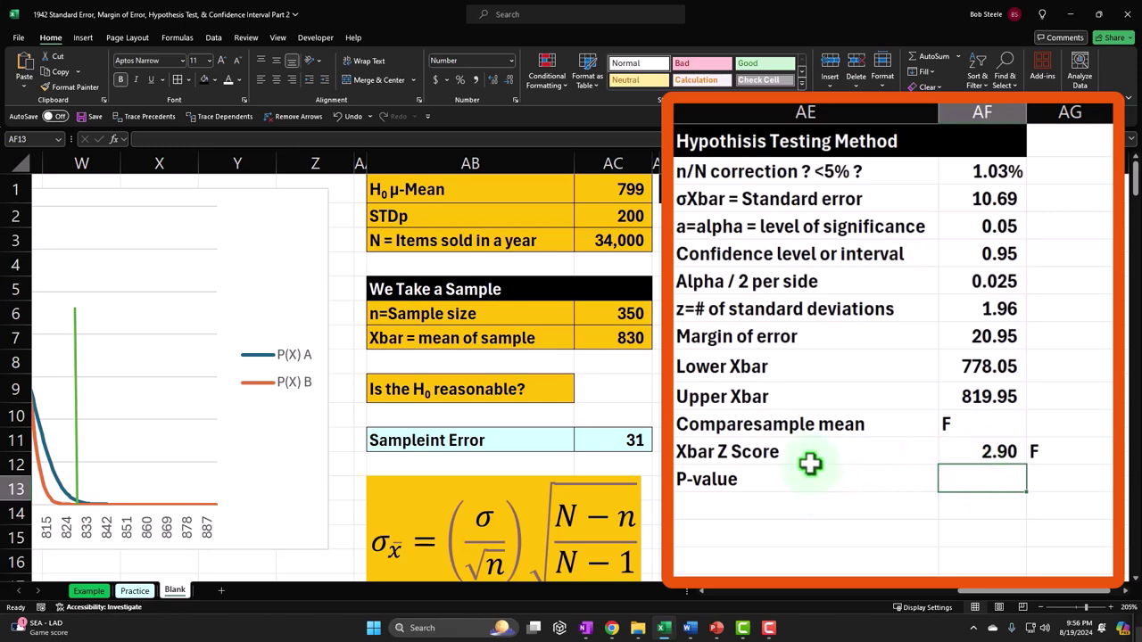
pyautogui.write('=')
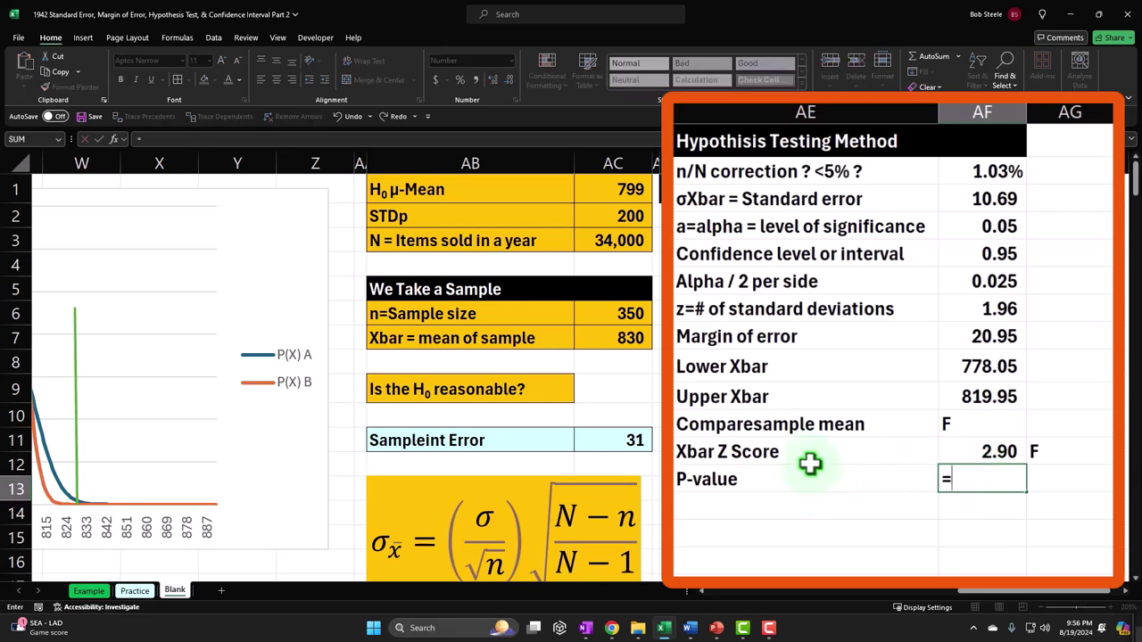
pyautogui.write('norm')
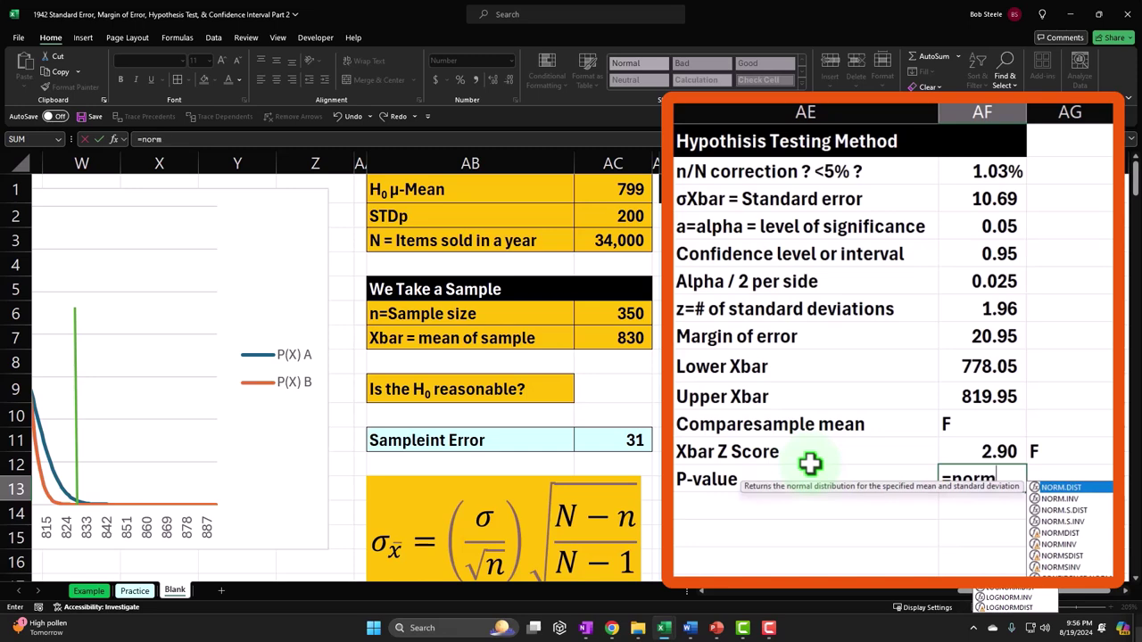
pyautogui.write('.s.')
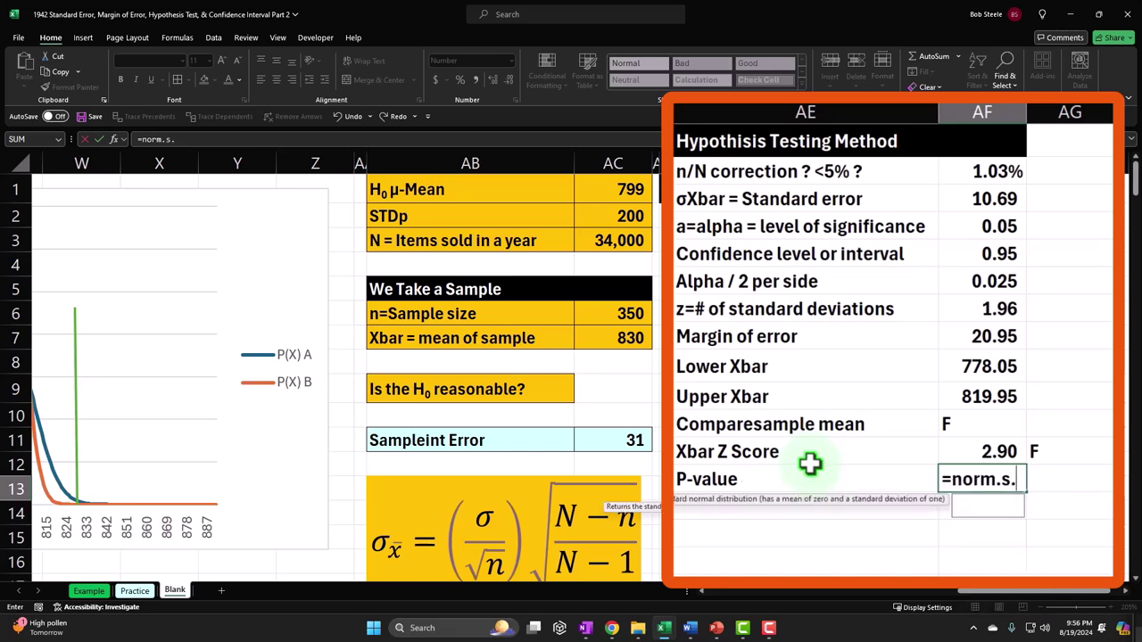
pyautogui.press('Tab')
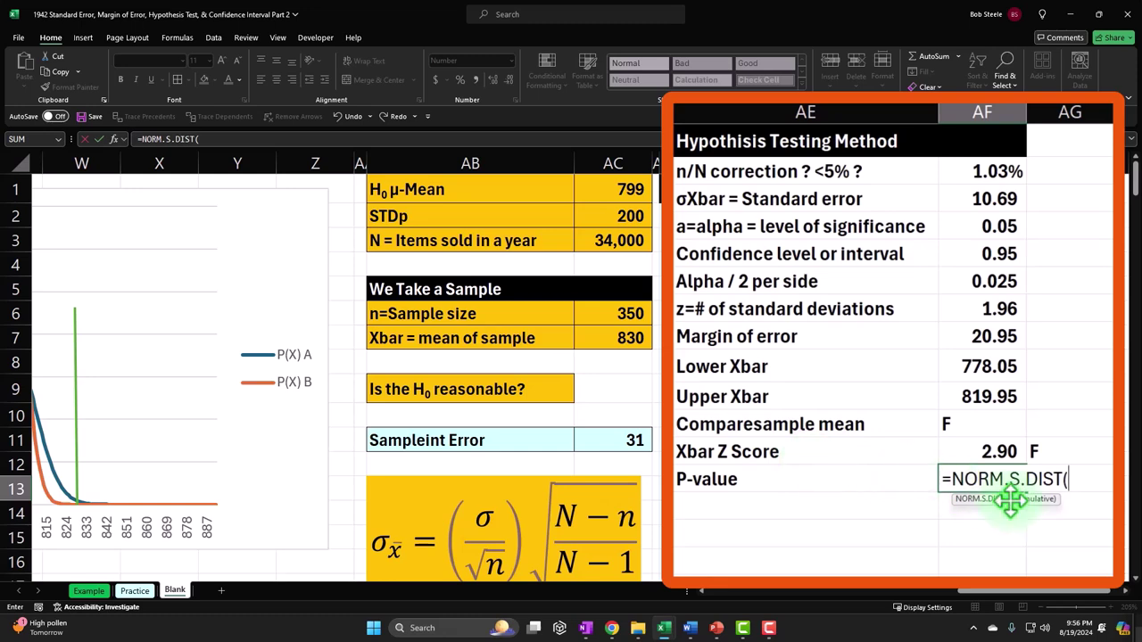
pyautogui.click(991, 453)
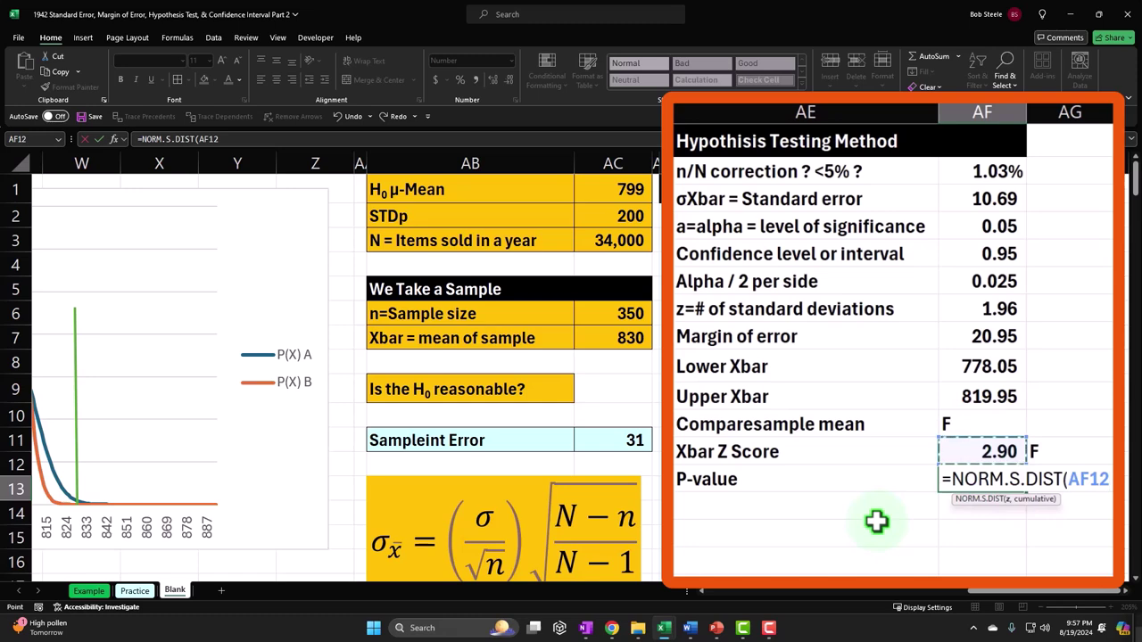
pyautogui.write(',')
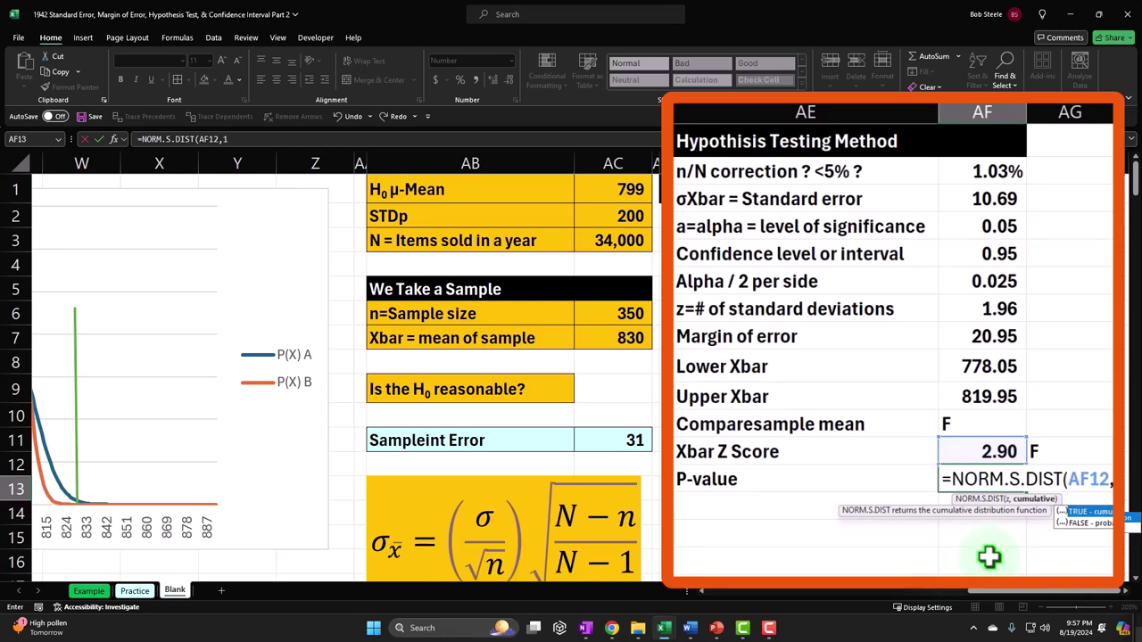
pyautogui.write('1')
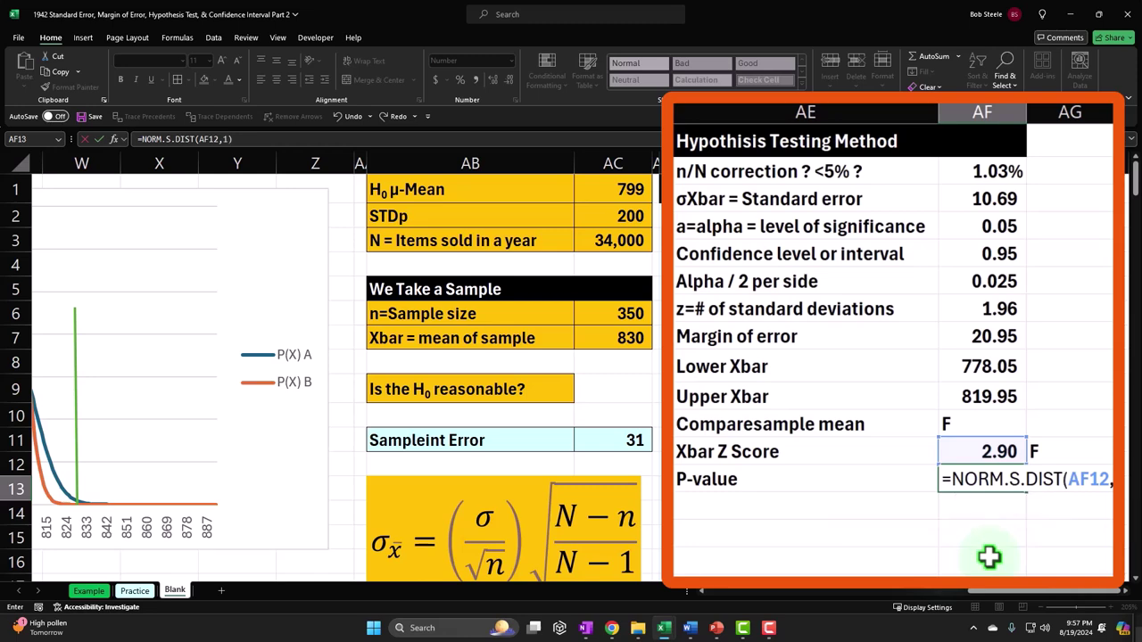
pyautogui.press('Return')
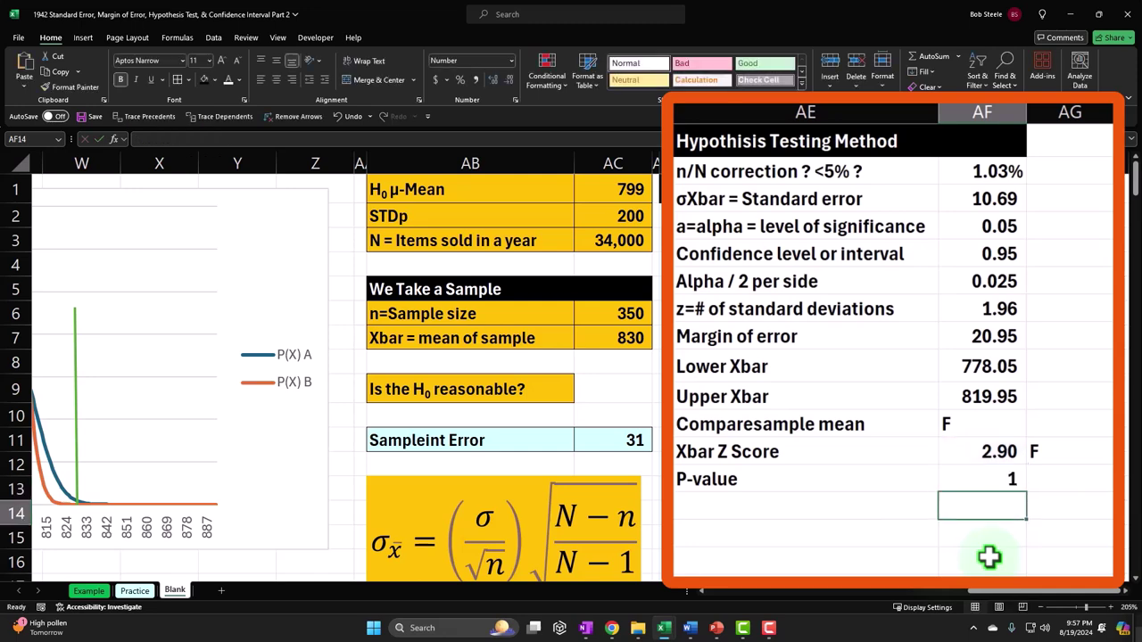
pyautogui.press('Up')
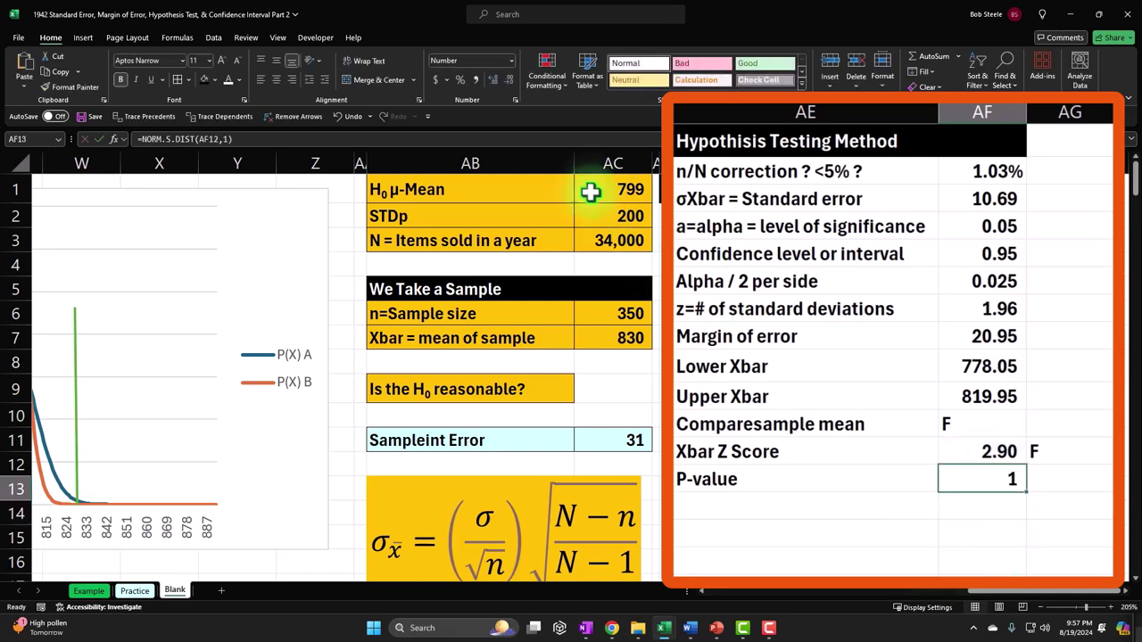
# - Format the P-value in AF13 as a percentage with two decimal places
pyautogui.click(492, 81)
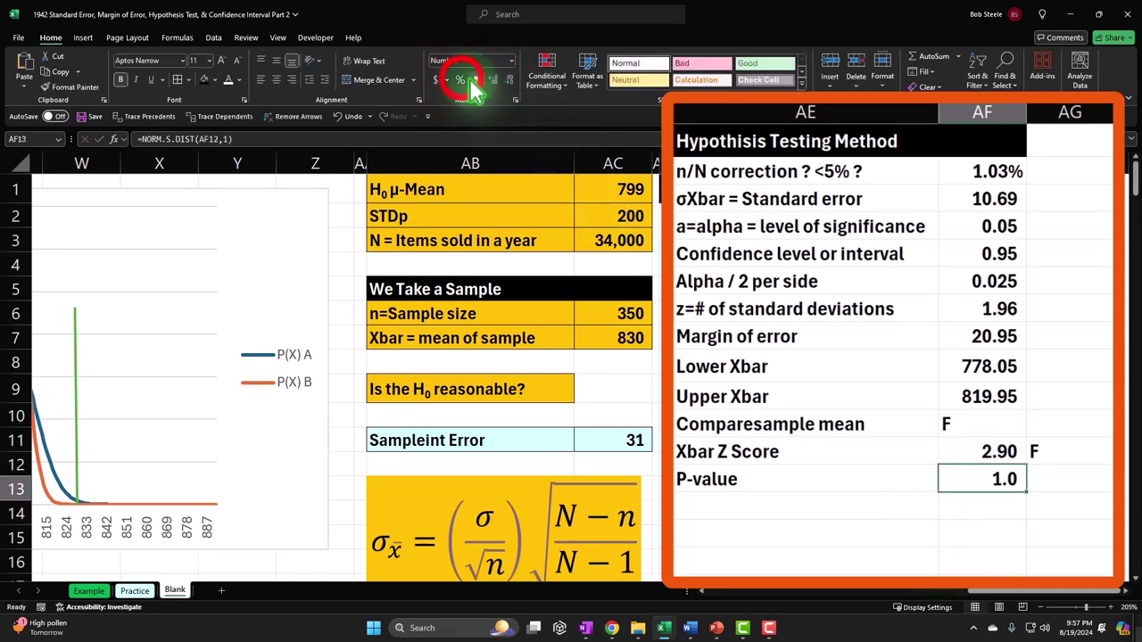
pyautogui.click(459, 80)
pyautogui.click(492, 80)
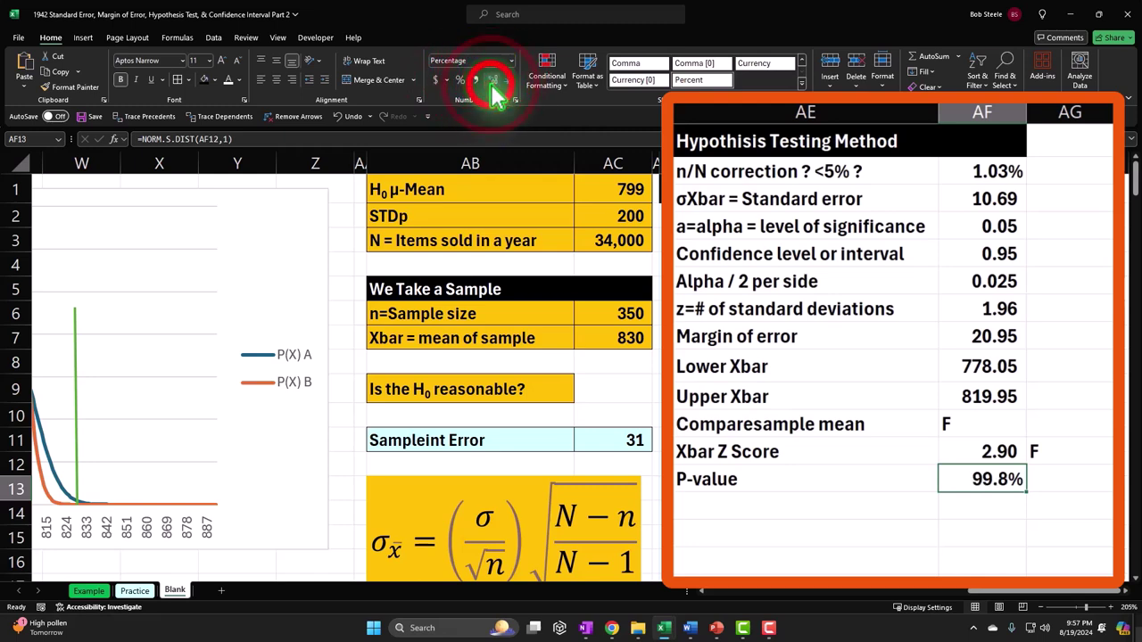
pyautogui.click(492, 81)
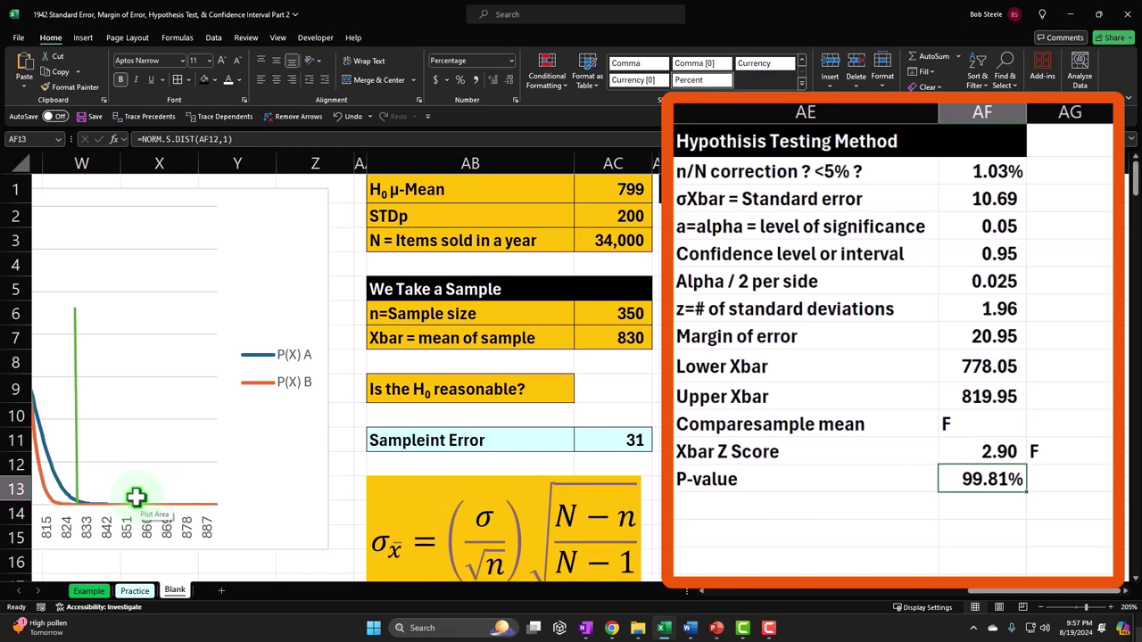
# - Change the P-value formula in AF13 to the upper-tail probability, =1-NORM.S.DIST(AF12,1)
pyautogui.moveTo(982, 591); pyautogui.dragTo(946, 604)
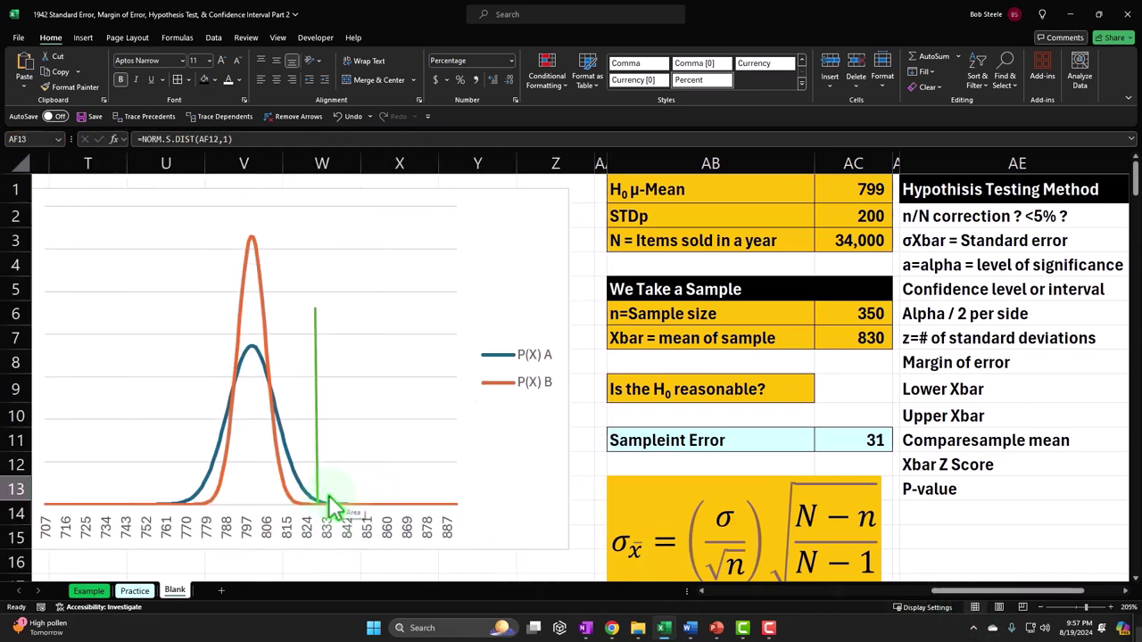
pyautogui.moveTo(969, 593); pyautogui.dragTo(1019, 592)
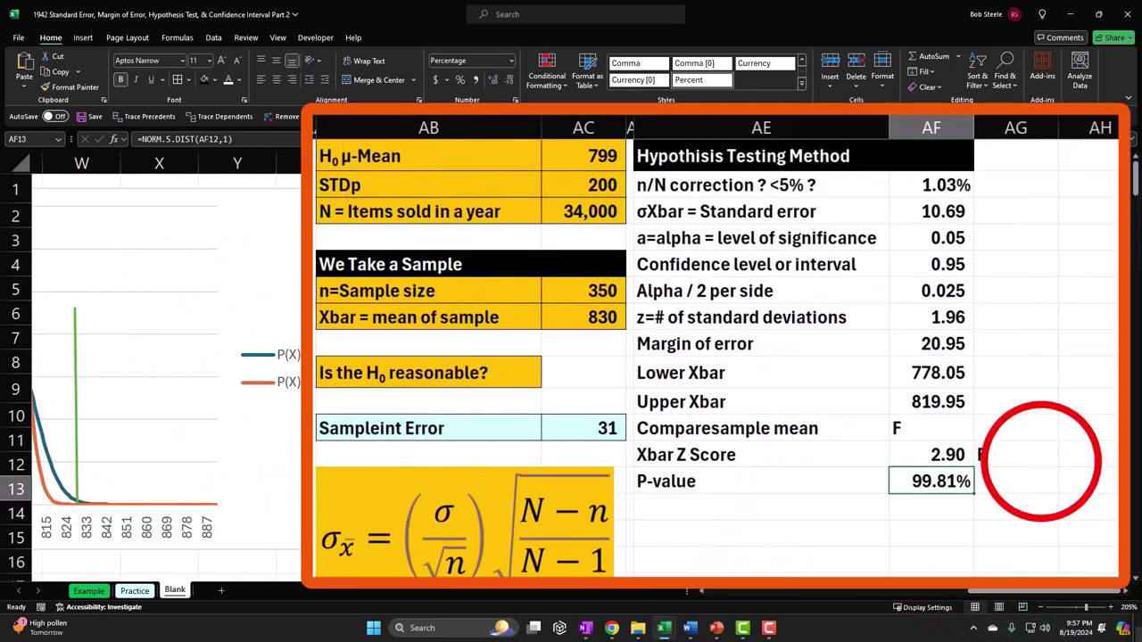
pyautogui.doubleClick(924, 482)
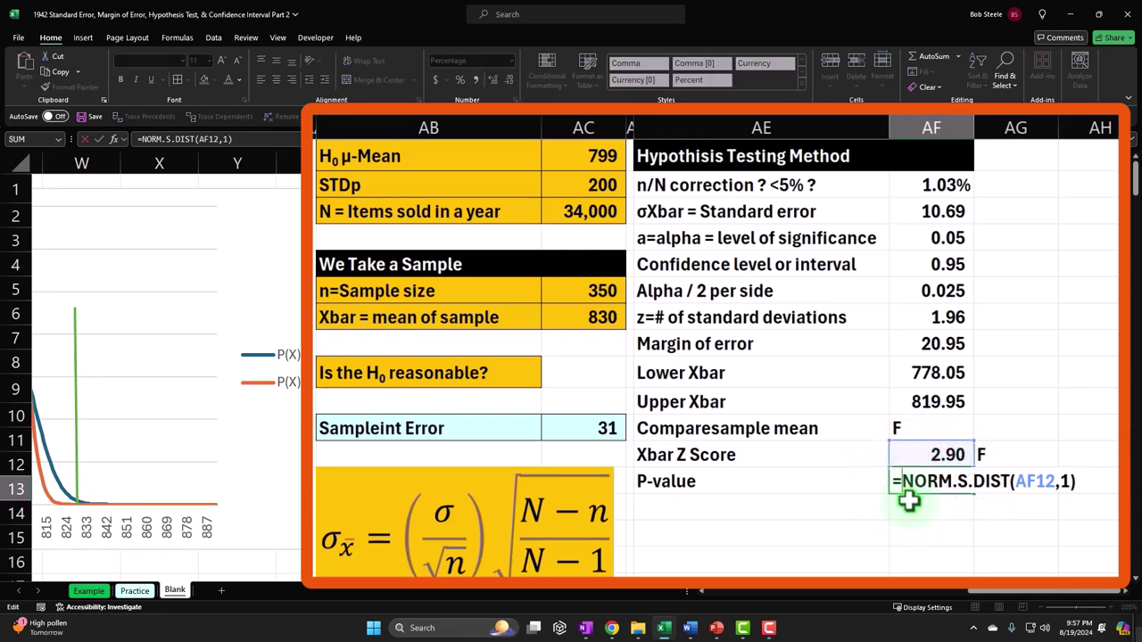
pyautogui.write('1-')
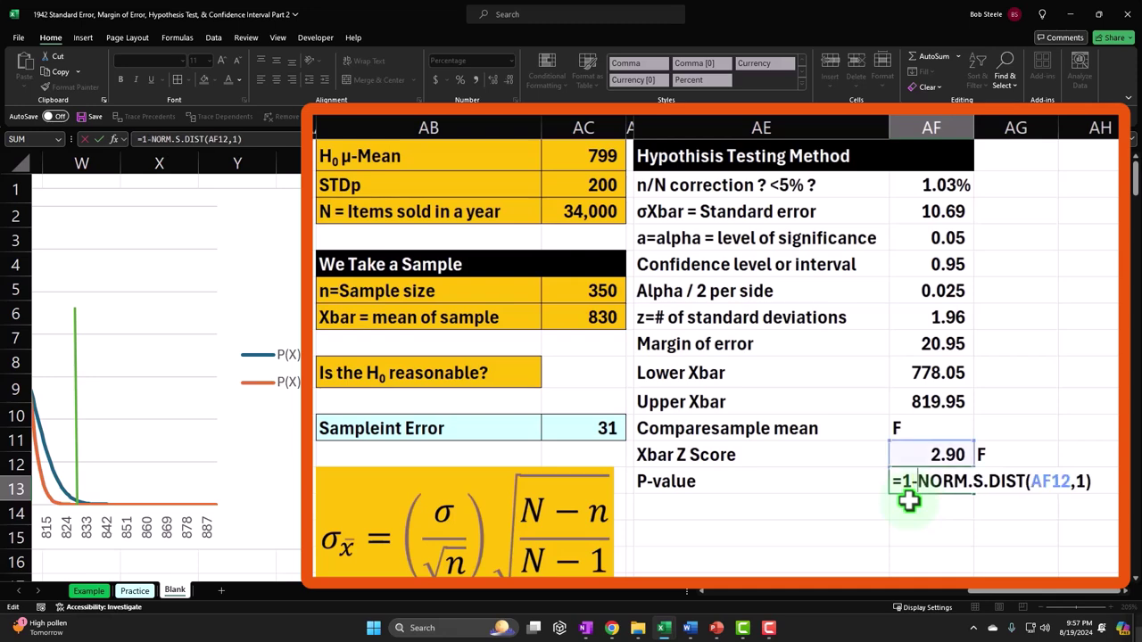
pyautogui.press('Return')
pyautogui.press('Up')
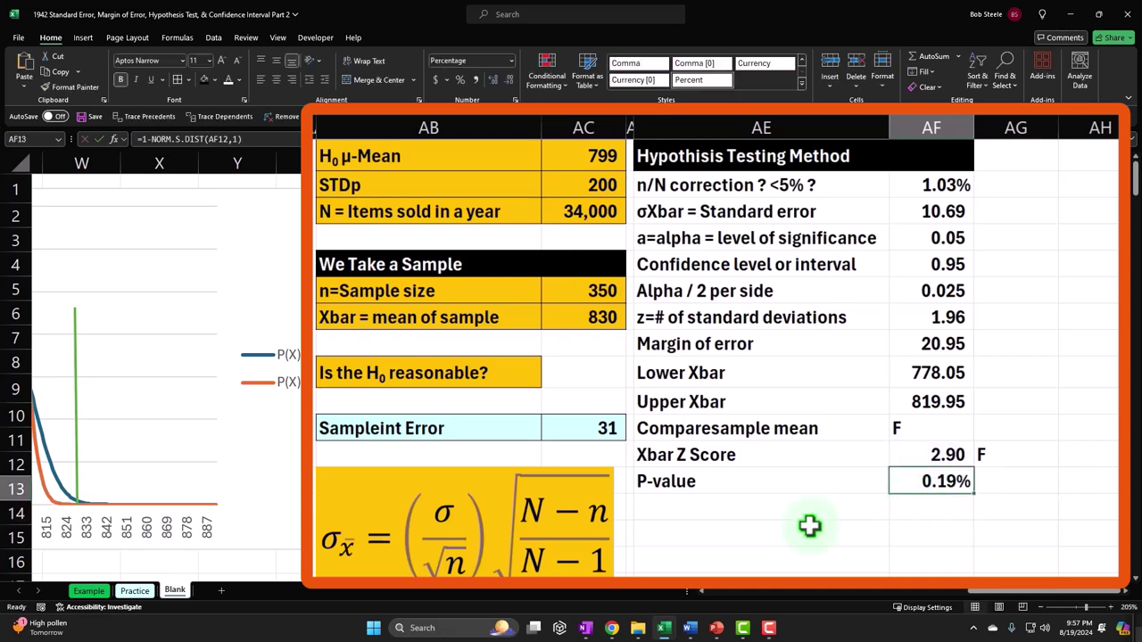
# - Make the P-value in AF13 two-tailed by putting 1-NORM.S.DIST(AF12,1) in parentheses and multiplying it by 2
pyautogui.click(1068, 590)
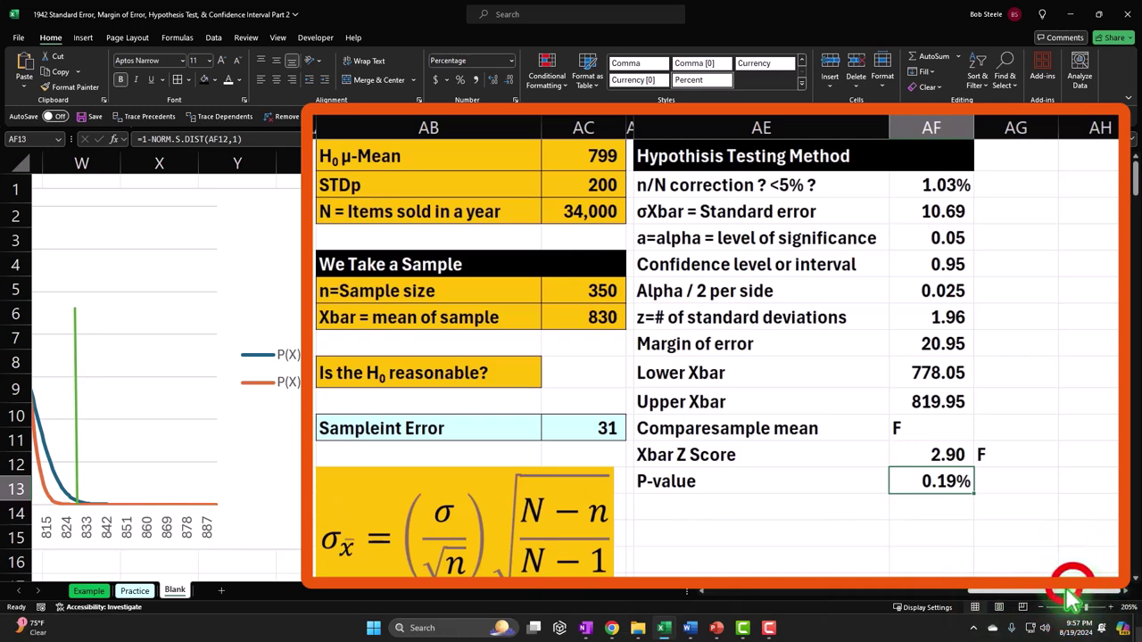
pyautogui.moveTo(1068, 591); pyautogui.dragTo(431, 534)
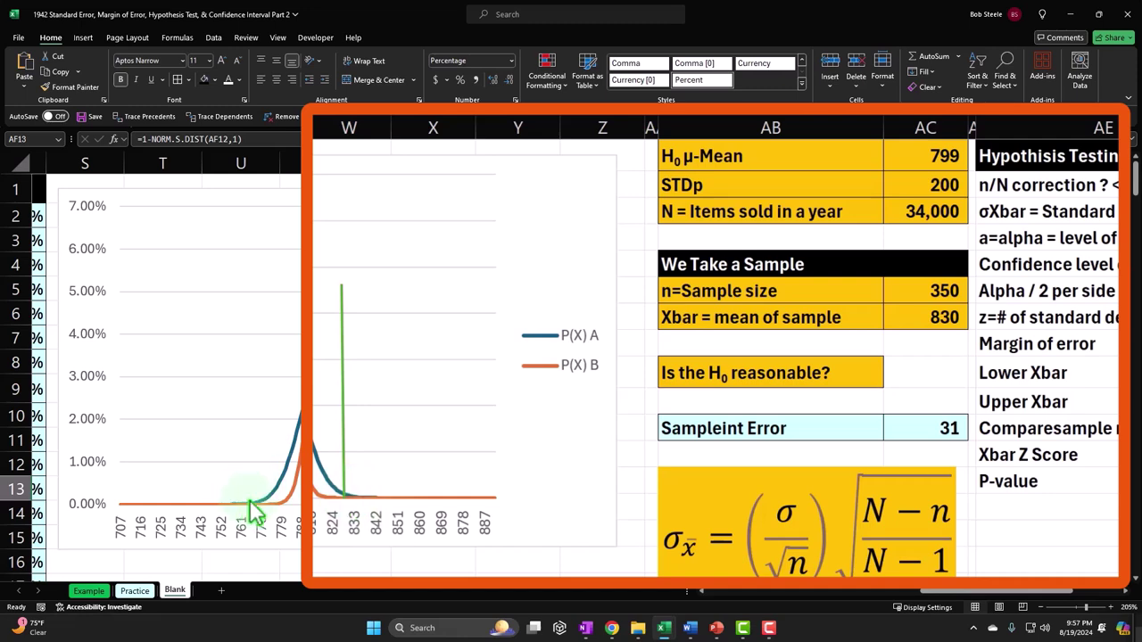
pyautogui.moveTo(963, 592); pyautogui.dragTo(1044, 612)
pyautogui.click(946, 486)
pyautogui.click(1095, 480)
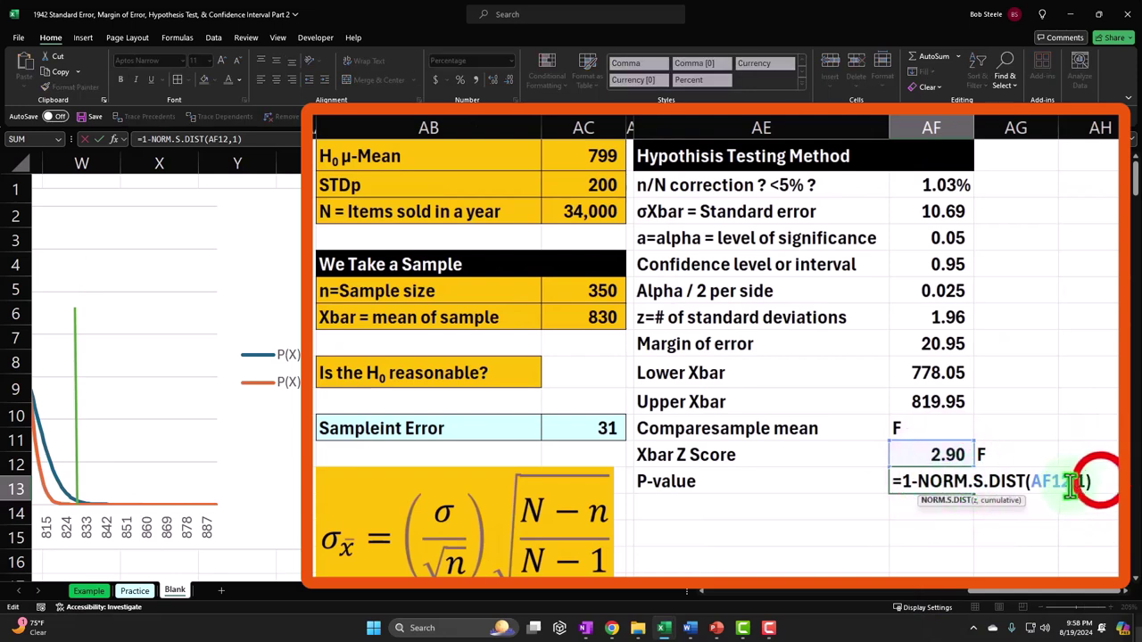
pyautogui.click(907, 485)
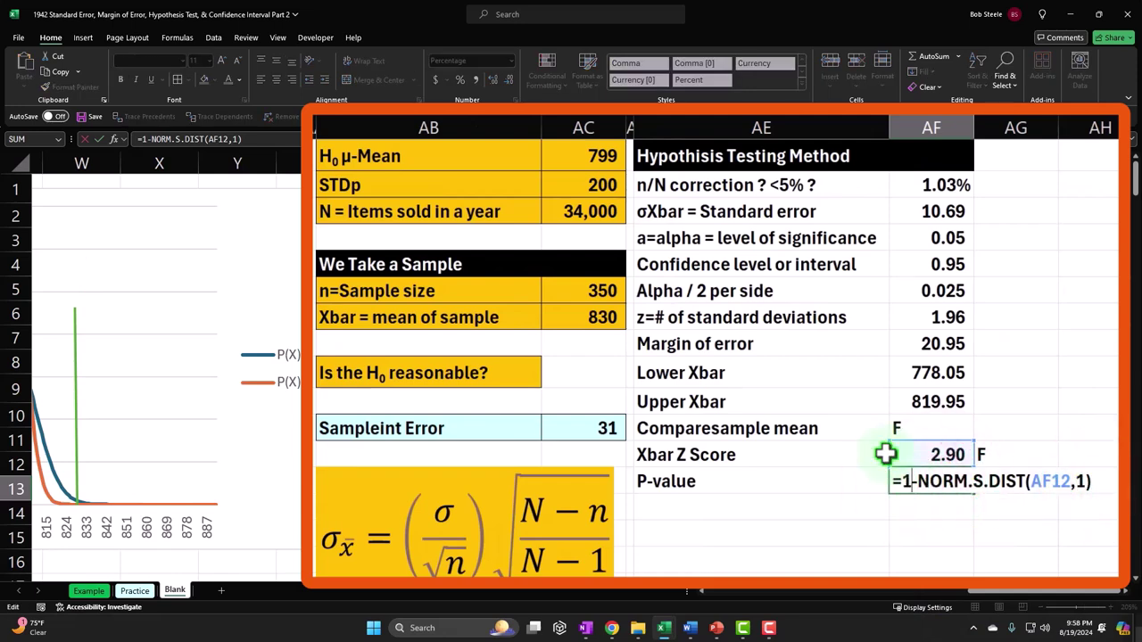
pyautogui.write('(')
pyautogui.click(1101, 481)
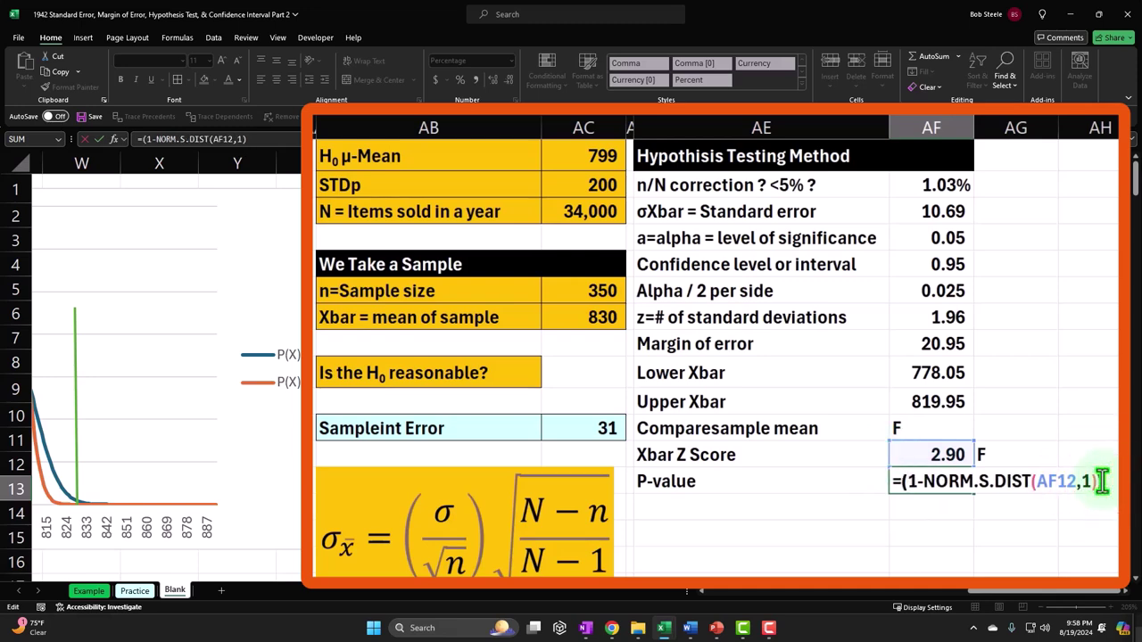
pyautogui.press('Return')
# - Test in AG13 whether the P-value is below the level of significance with =IF(AF13<AF4,"F","T")
pyautogui.press('Right')
pyautogui.press('Right')
pyautogui.press('Right')
pyautogui.press('Right')
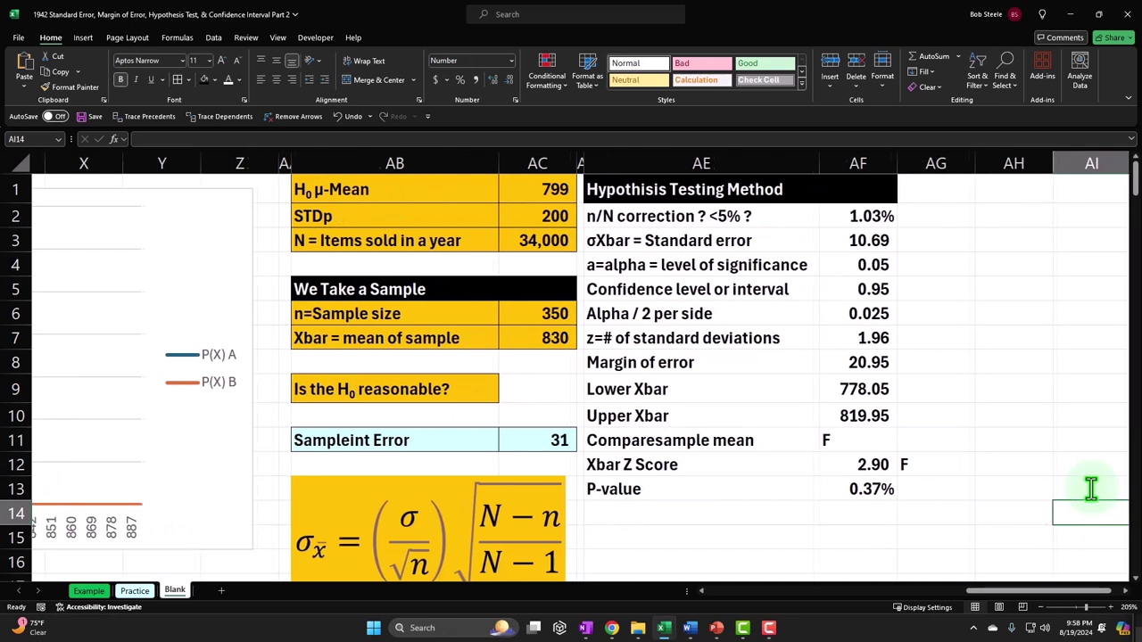
pyautogui.press('Left')
pyautogui.press('Left')
pyautogui.press('Left')
pyautogui.press('Up')
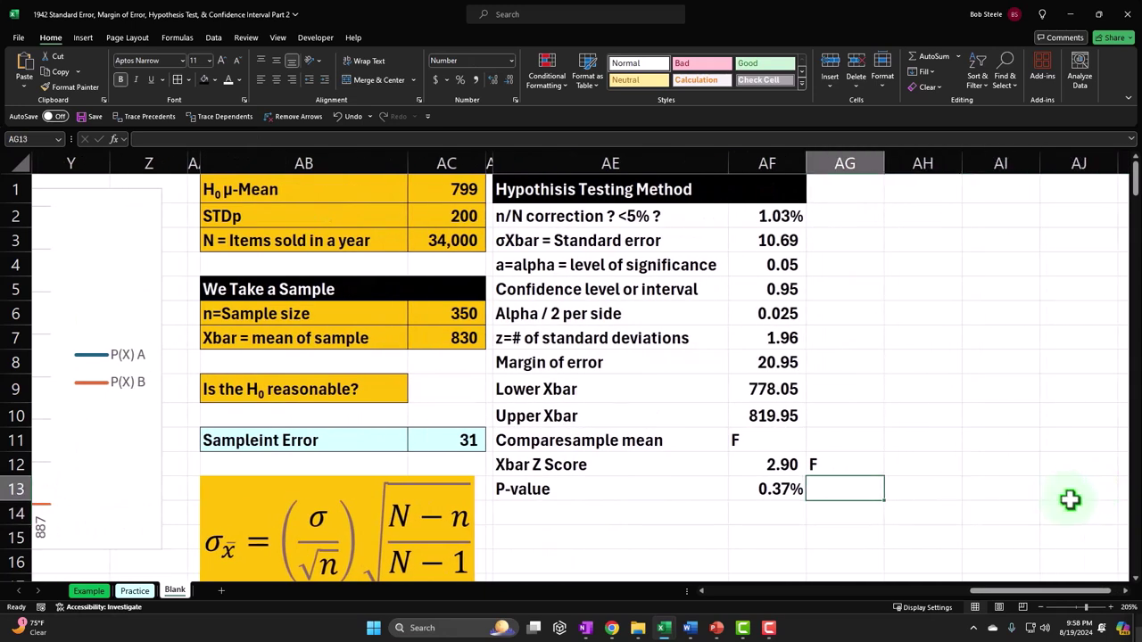
pyautogui.hotkey('ctrl', '1')
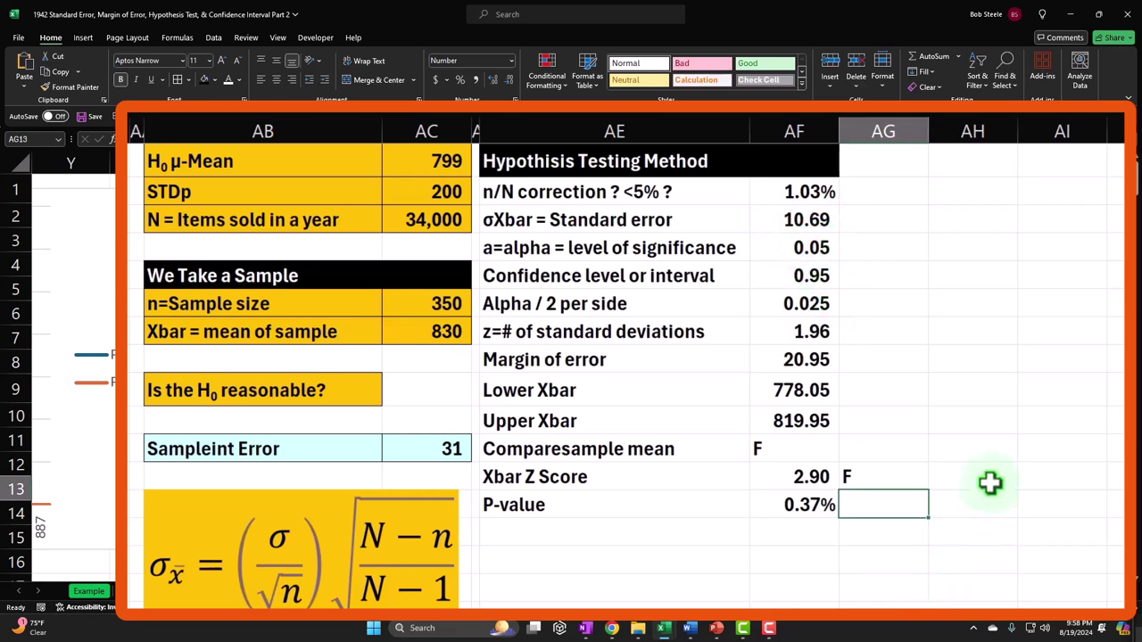
pyautogui.write('=IF(')
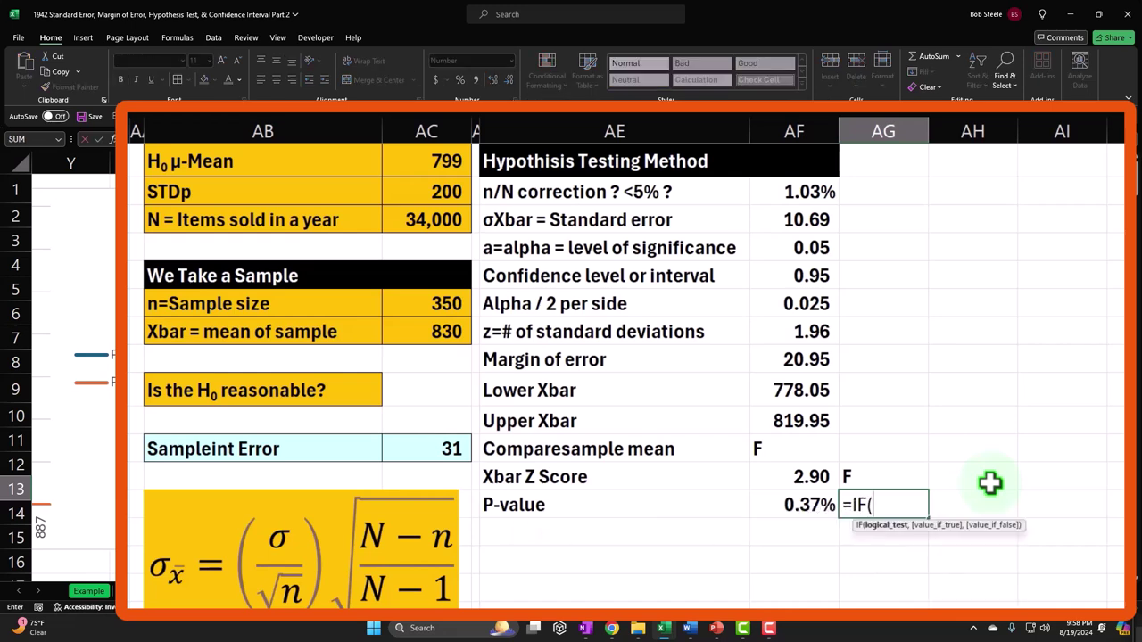
pyautogui.click(818, 501)
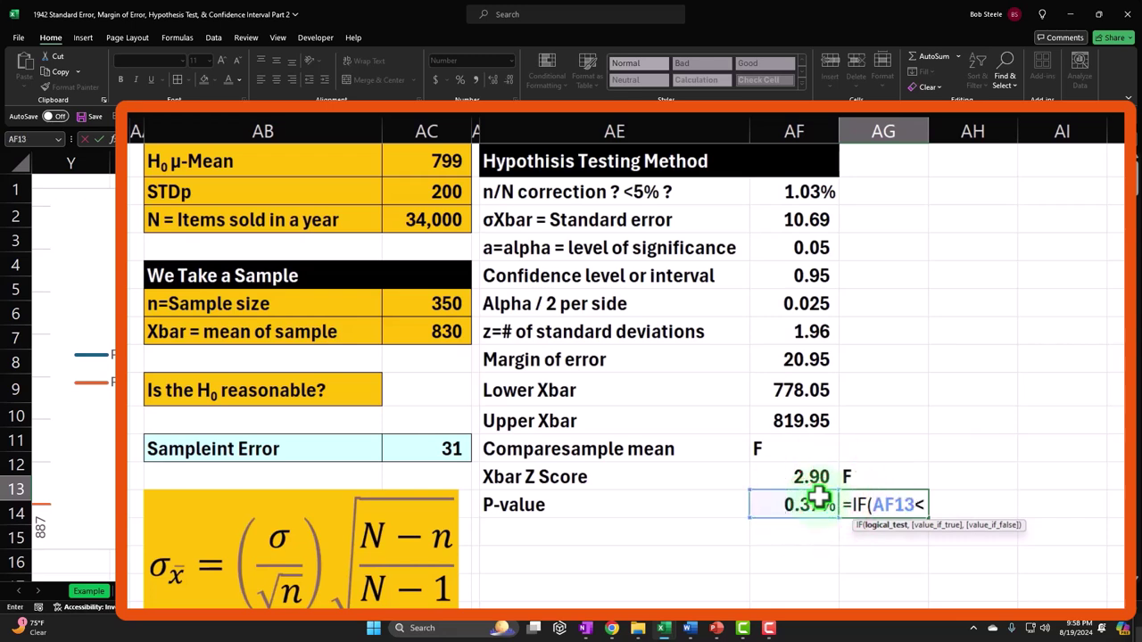
pyautogui.write('<')
pyautogui.click(808, 250)
pyautogui.write(',"F","T')
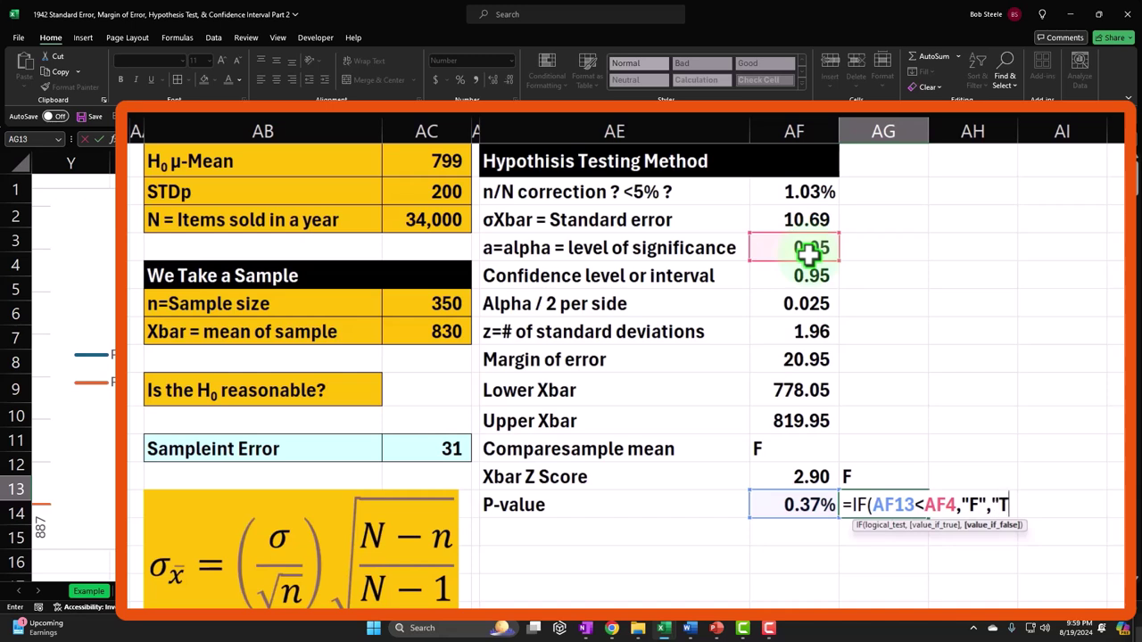
pyautogui.press('Return')
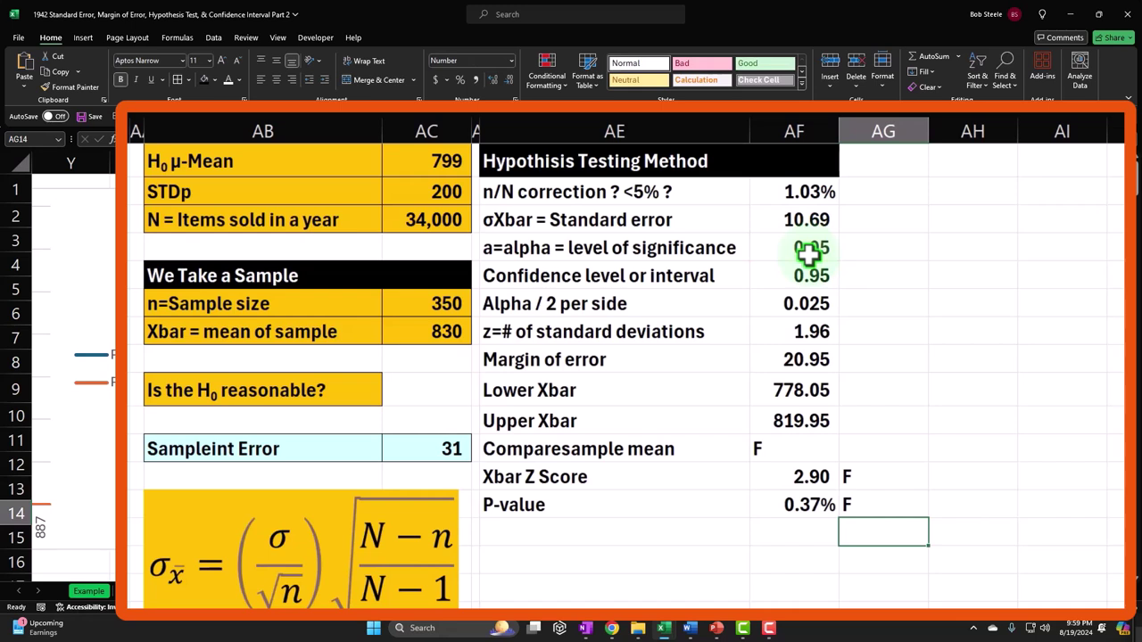
# - Apply the recent light blue fill and cell borders to AE2:AF13 and to the test results in AG12:AG13
pyautogui.moveTo(580, 191); pyautogui.dragTo(791, 509)
pyautogui.click(215, 78)
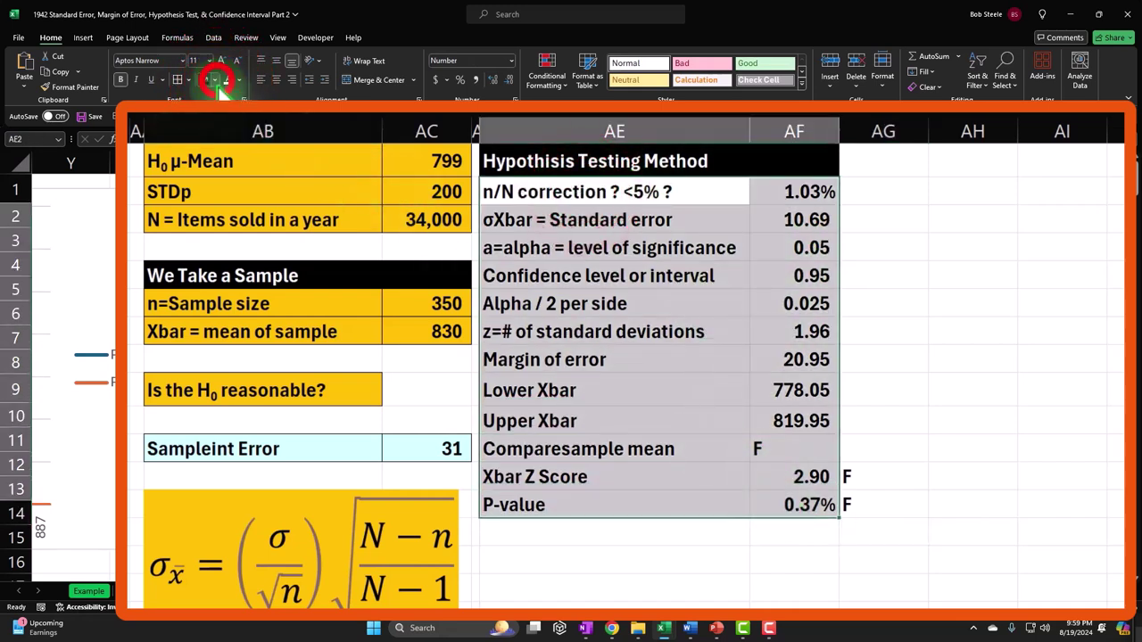
pyautogui.click(148, 203)
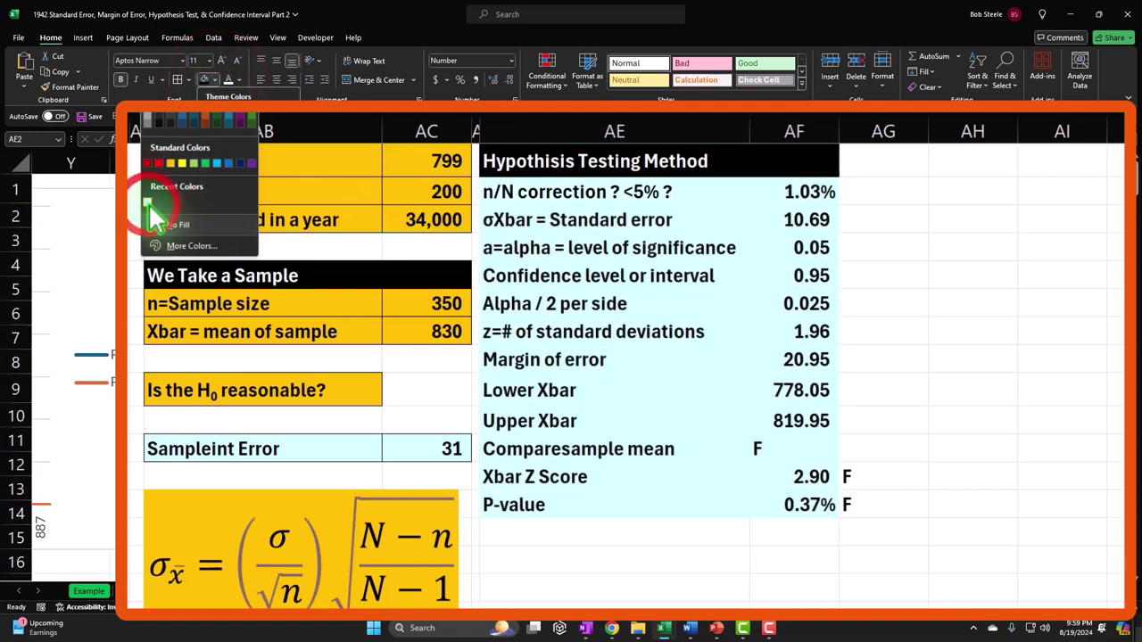
pyautogui.click(182, 82)
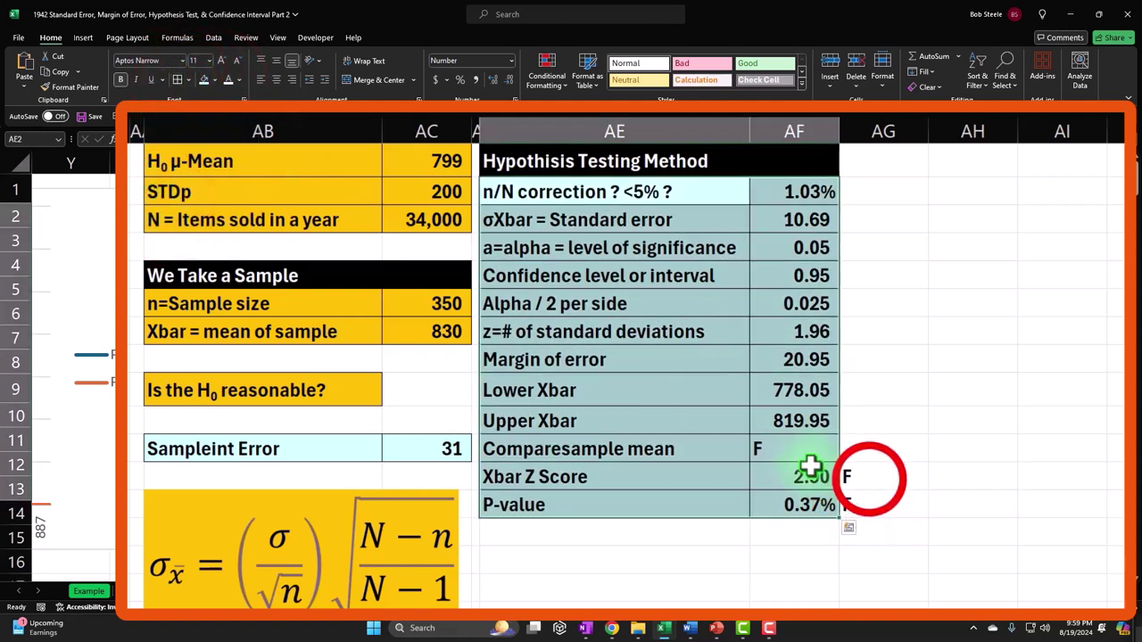
pyautogui.moveTo(872, 478); pyautogui.dragTo(871, 492)
pyautogui.click(204, 80)
pyautogui.click(684, 328)
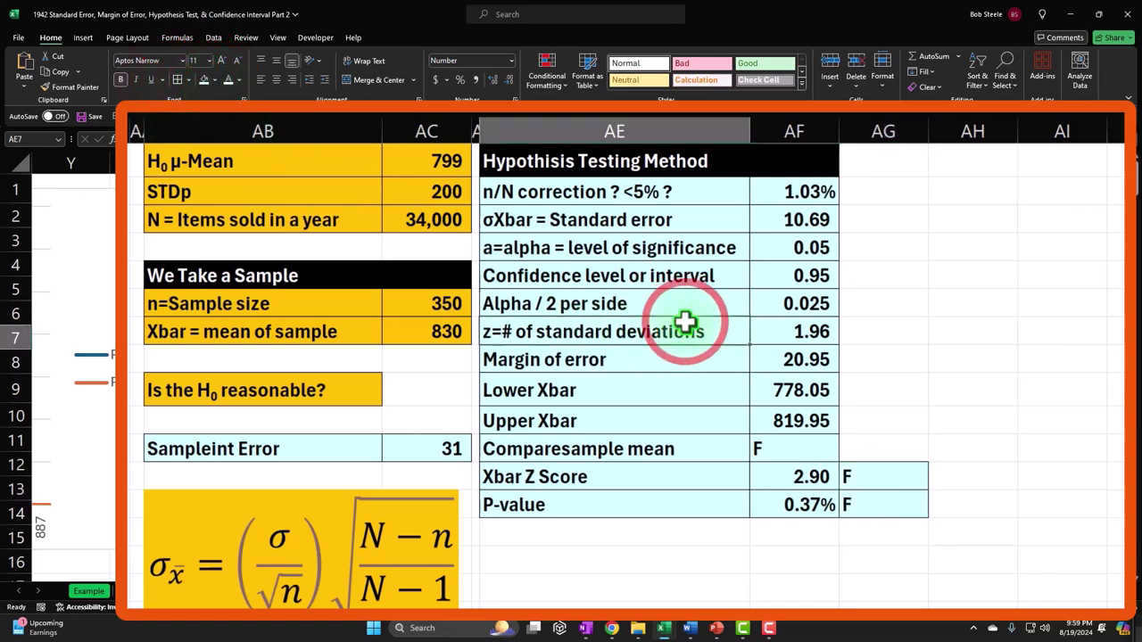
# - Narrow column AG to fit its F results and match column AH to the narrow spacer column AD with Format Painter
pyautogui.moveTo(923, 137); pyautogui.dragTo(869, 161)
pyautogui.click(919, 162)
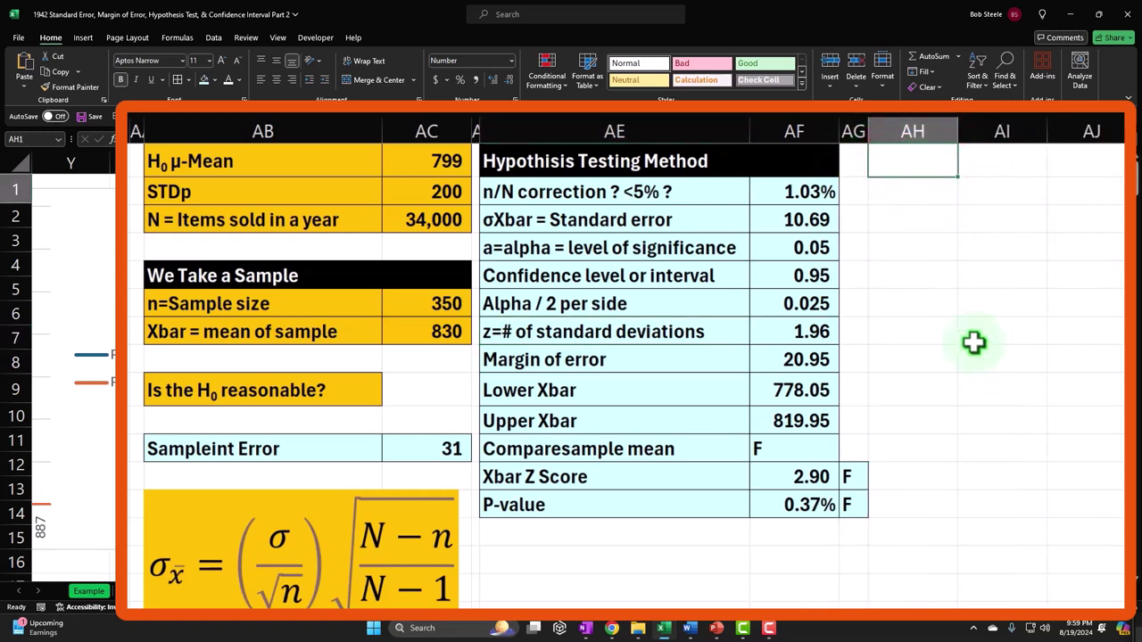
pyautogui.moveTo(954, 135); pyautogui.dragTo(889, 134)
pyautogui.click(477, 129)
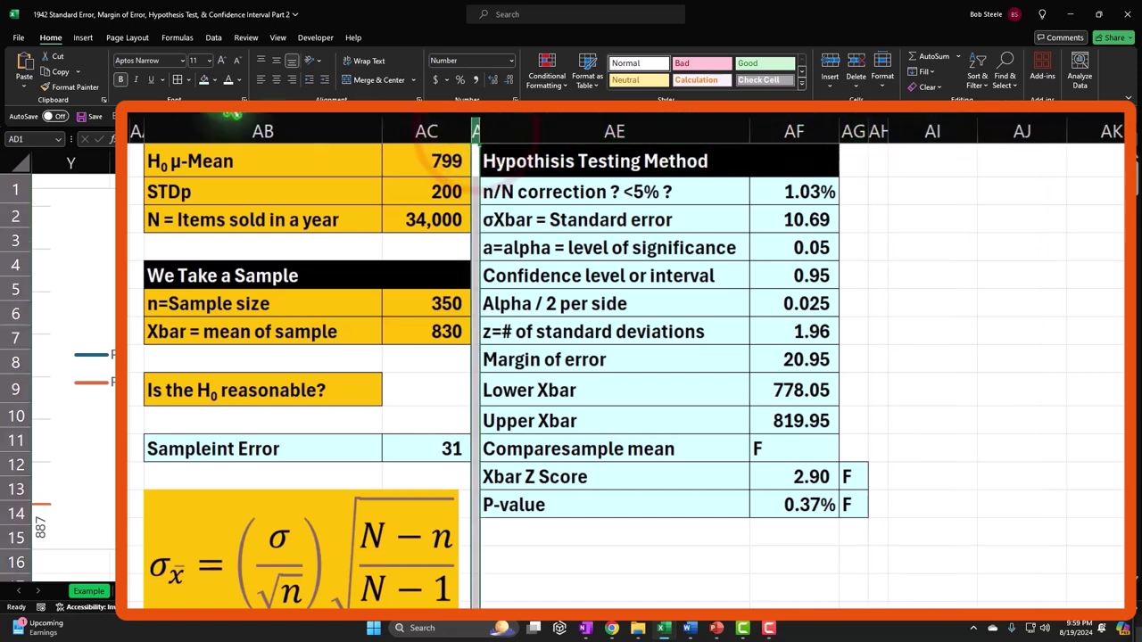
pyautogui.click(62, 89)
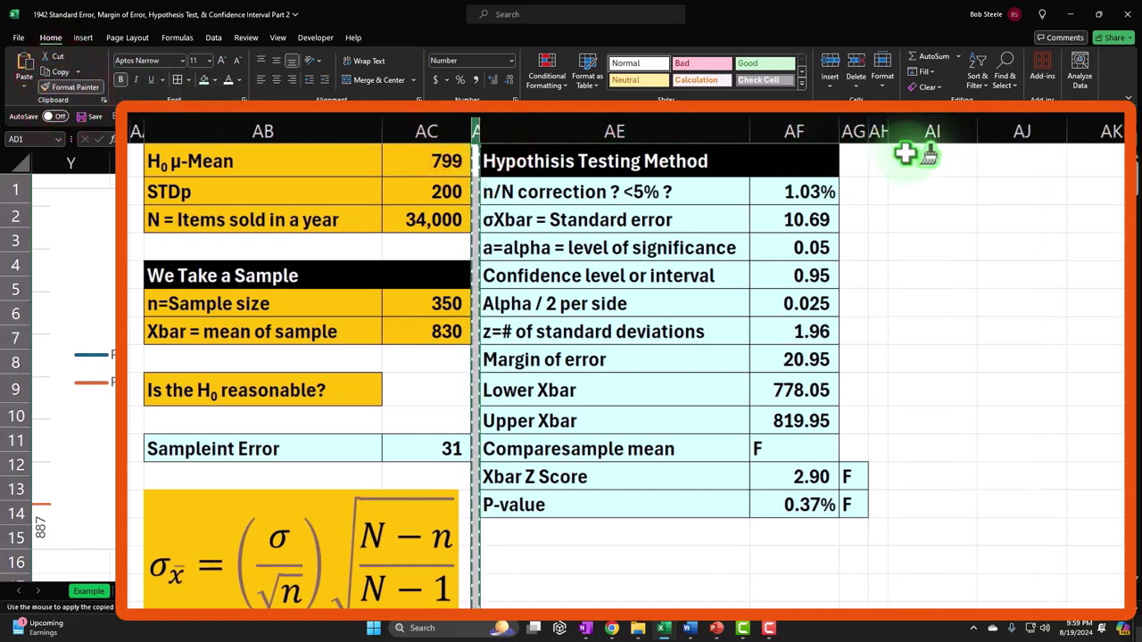
pyautogui.moveTo(908, 133); pyautogui.dragTo(882, 131)
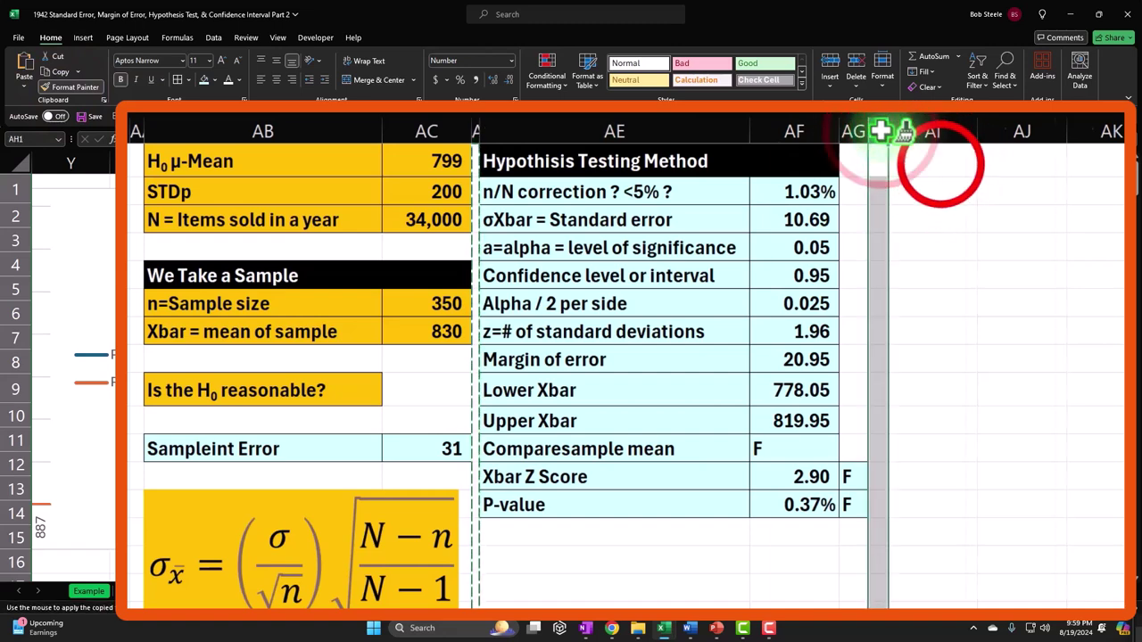
# - Enter the heading "Confidence Interval Method" in AI1
pyautogui.click(938, 163)
pyautogui.write('Confidence Int')
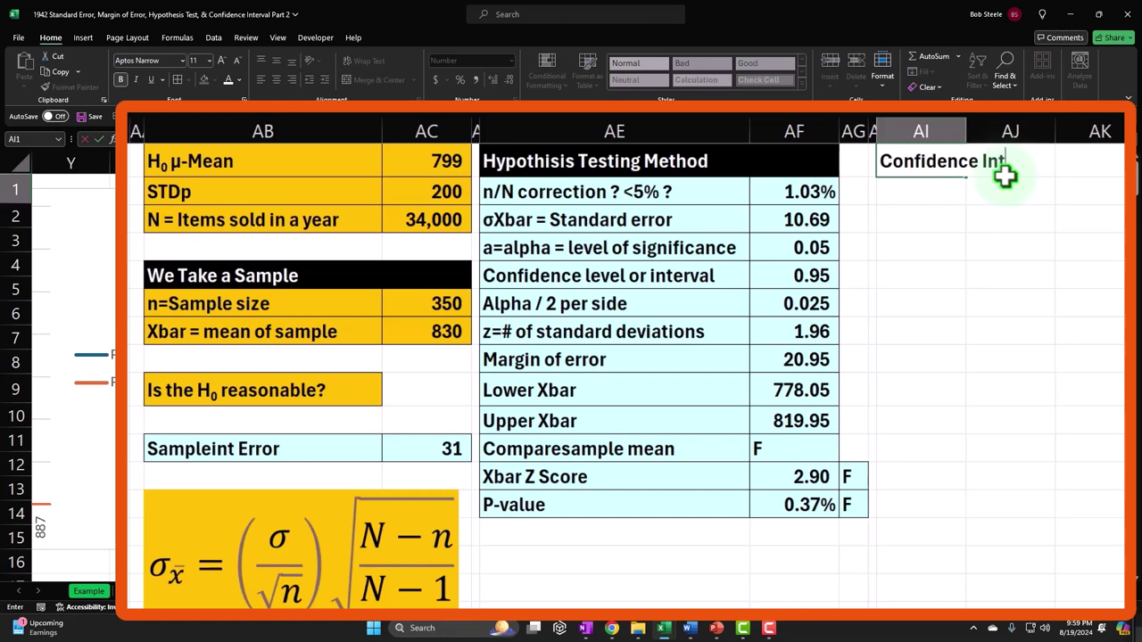
pyautogui.write('erval Metho')
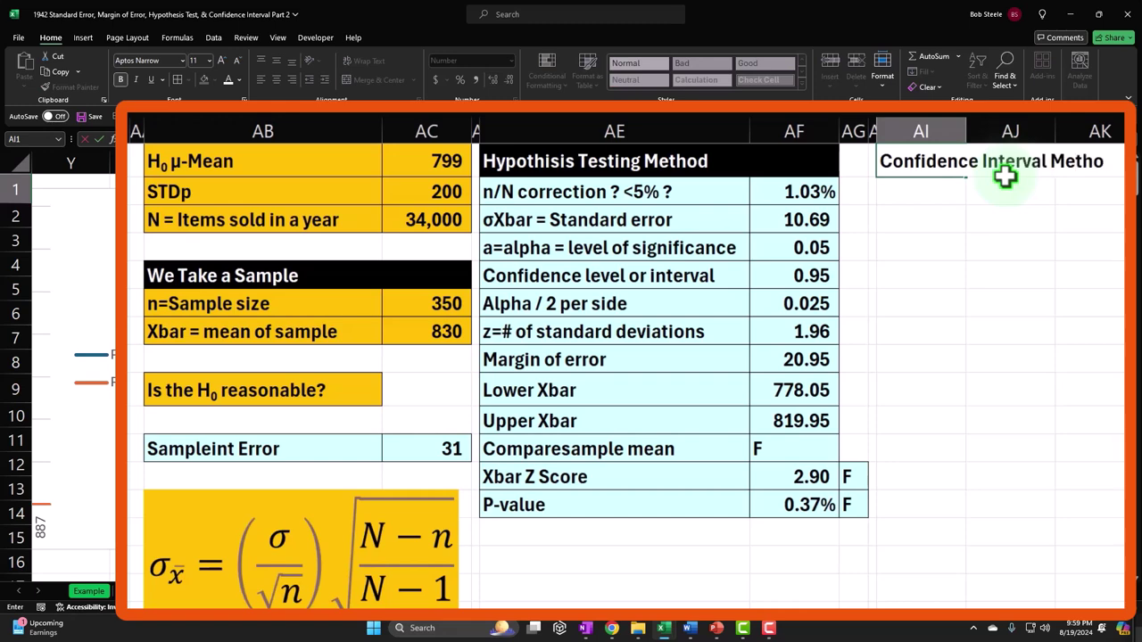
pyautogui.write('d')
pyautogui.press('Return')
# - Widen column AI and format the heading cells AI1:AJ1 with a black fill and white text
pyautogui.moveTo(965, 131); pyautogui.dragTo(1019, 187)
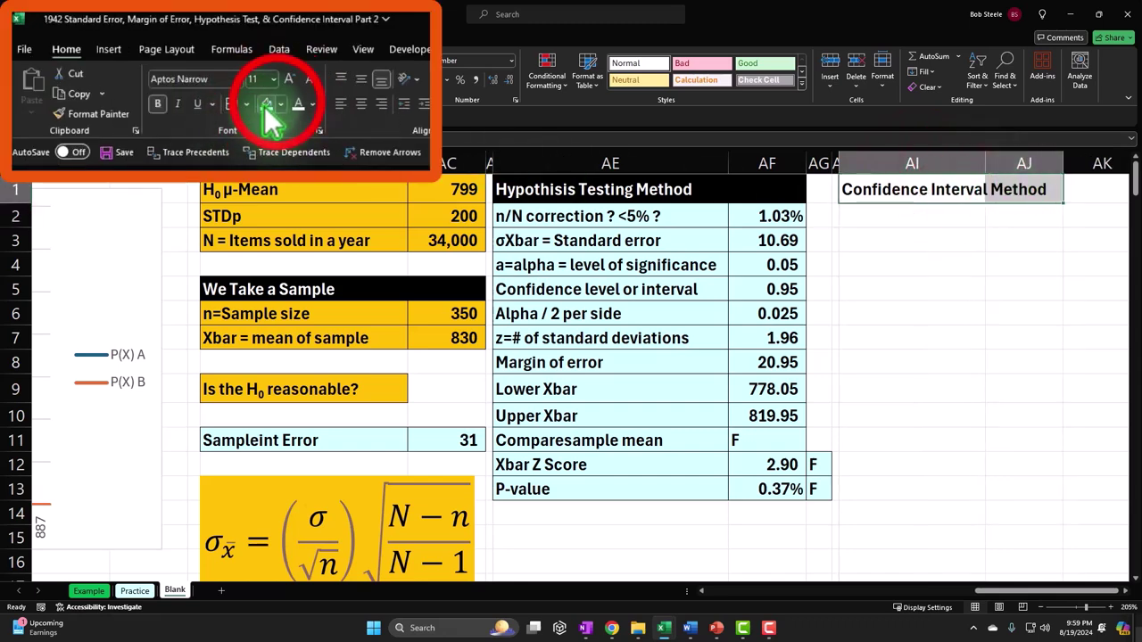
pyautogui.click(222, 100)
pyautogui.click(278, 143)
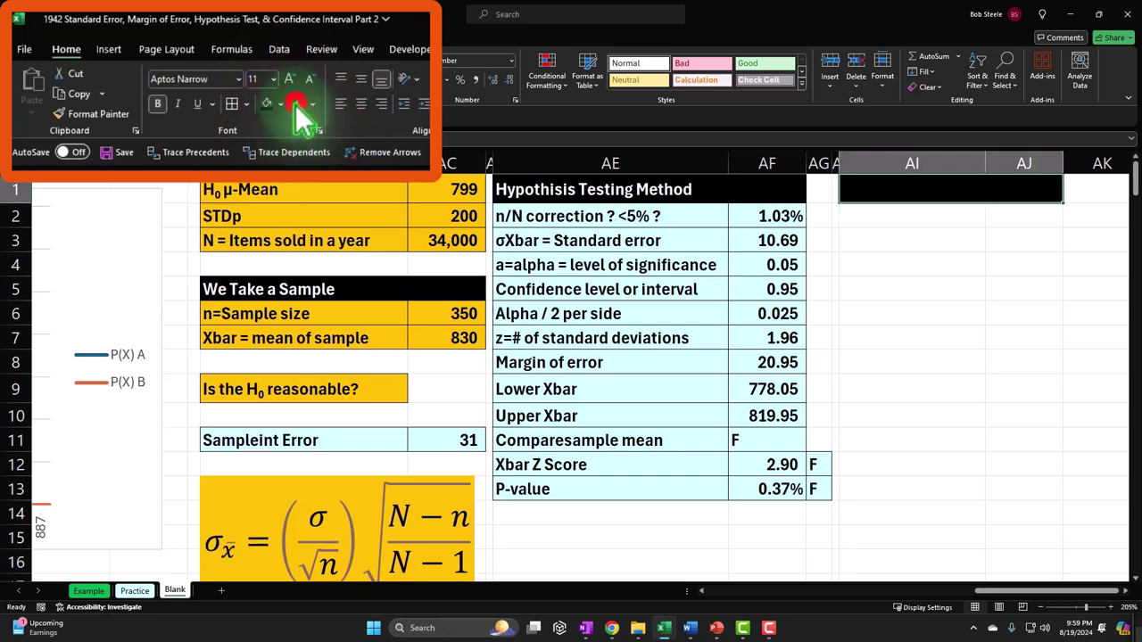
pyautogui.click(881, 298)
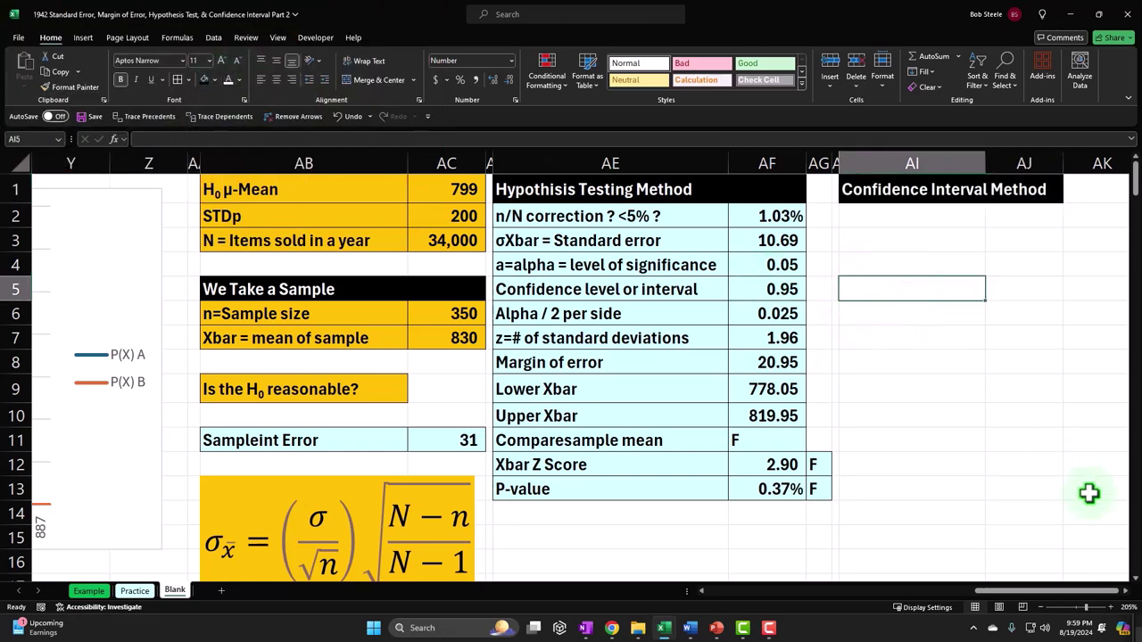
pyautogui.click(1126, 591)
pyautogui.click(1125, 591)
pyautogui.click(321, 189)
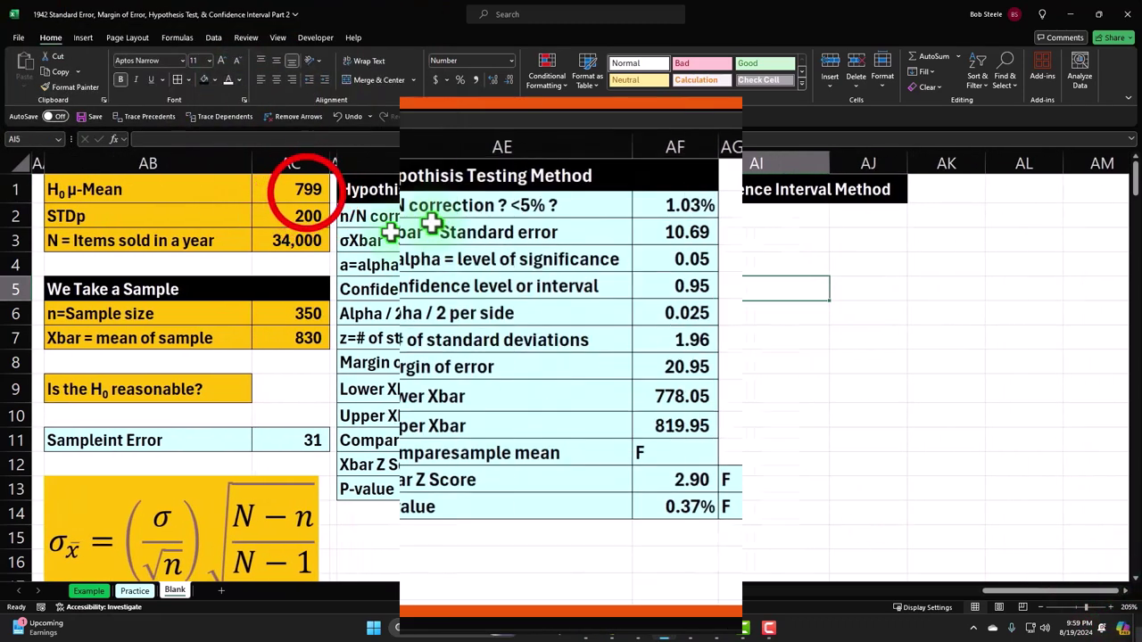